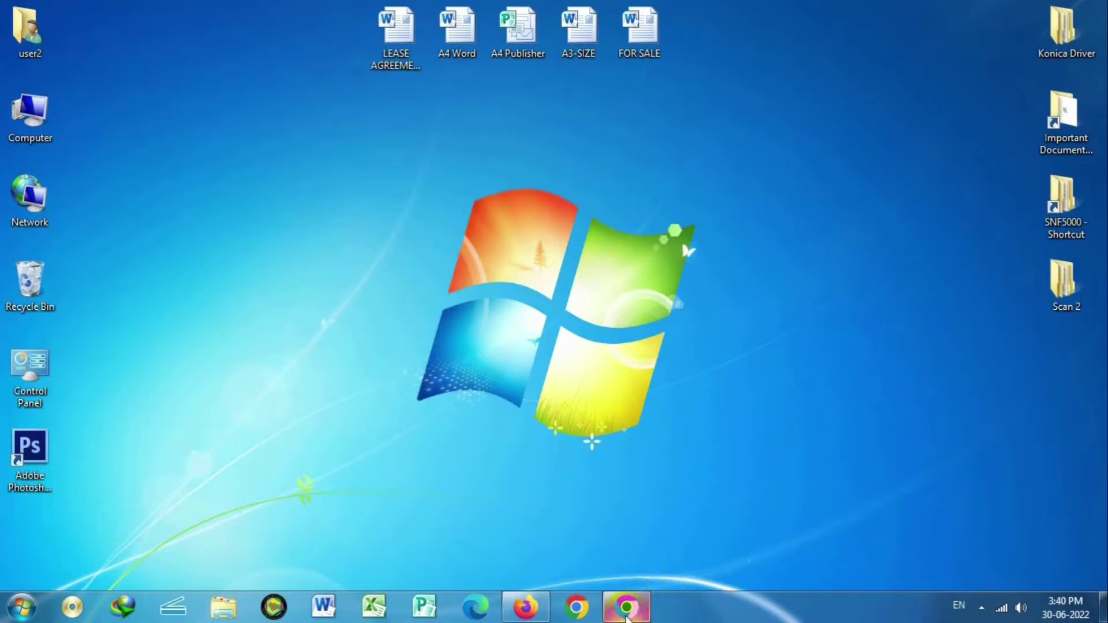
Step: Restore the Chrome window from the taskbar, showing its New Tab page
mouse_move(628, 619)
left_click(639, 553)
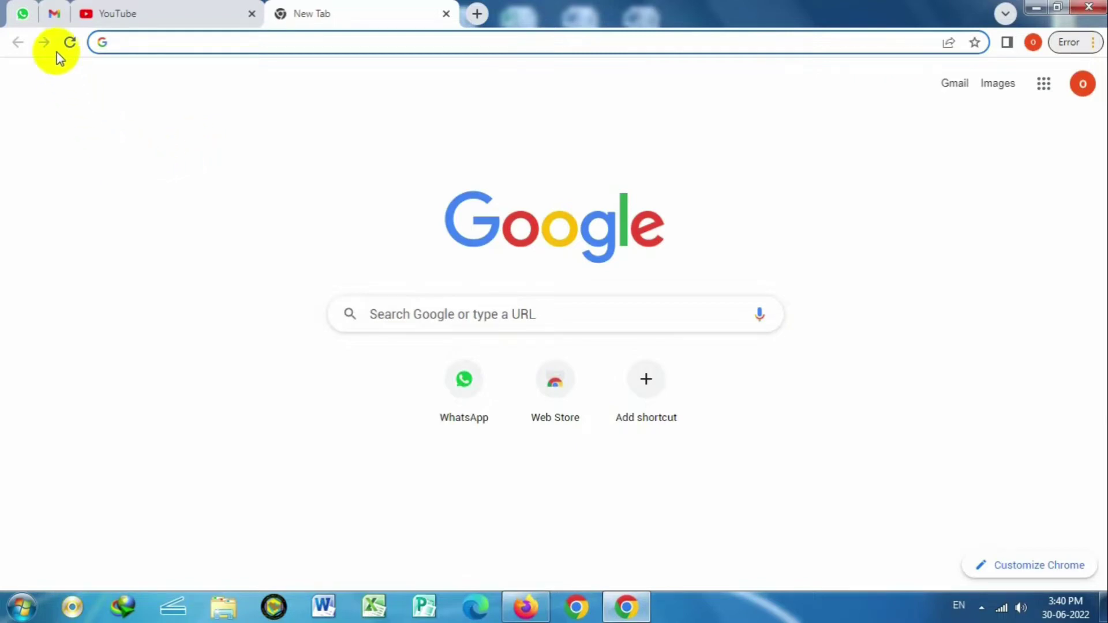
Step: Close the old YouTube tab and load youtube.com in the new tab
left_click(55, 20)
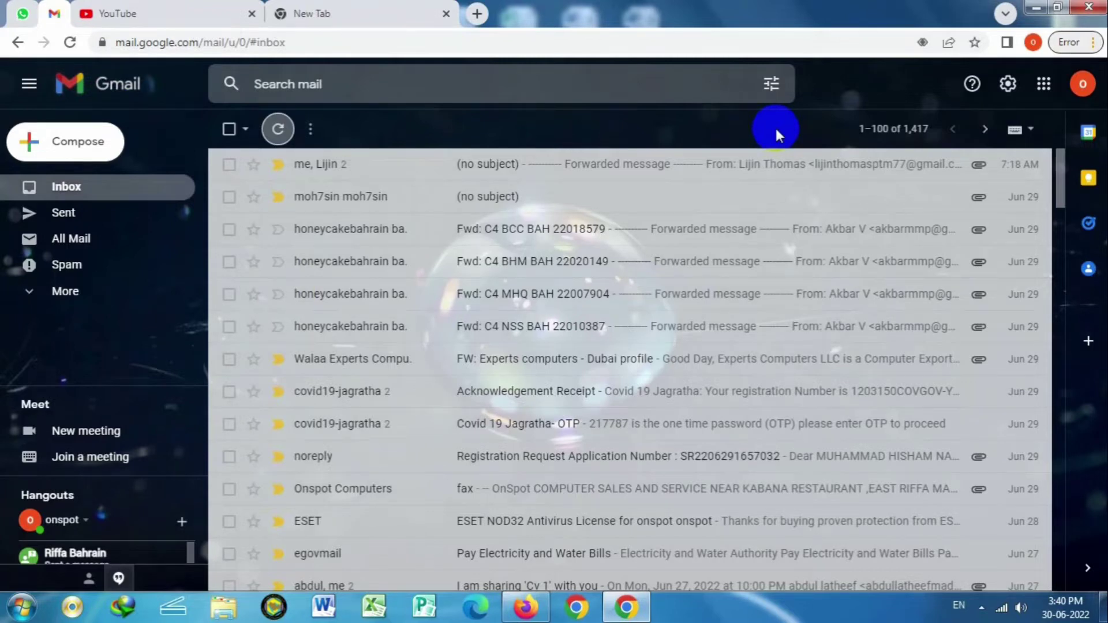
left_click(252, 14)
left_click(207, 17)
left_click(210, 39)
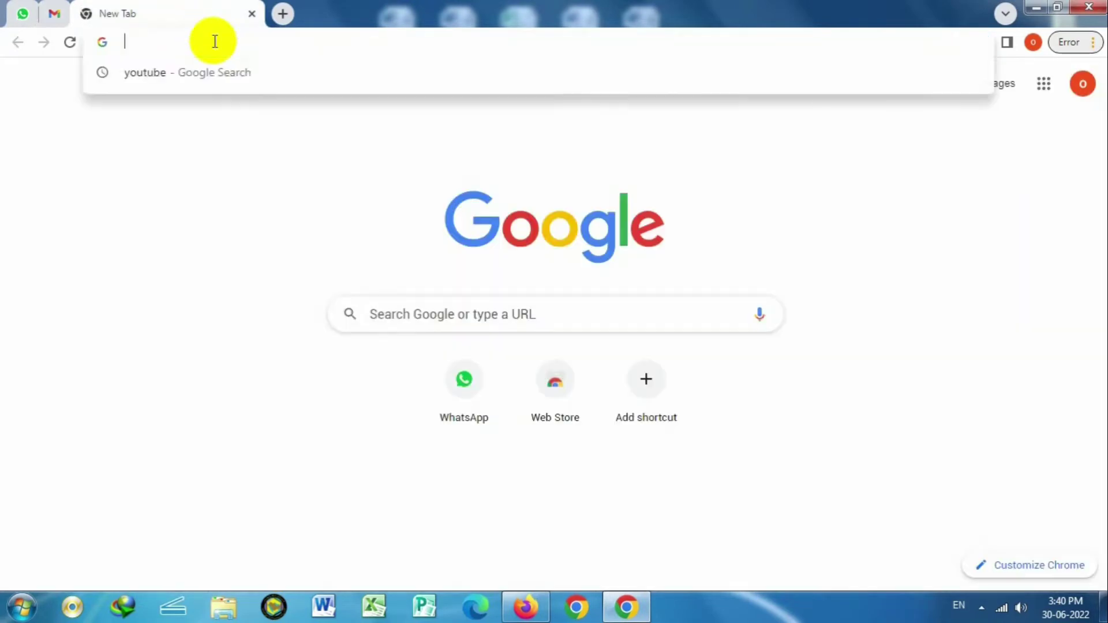
type("youtu")
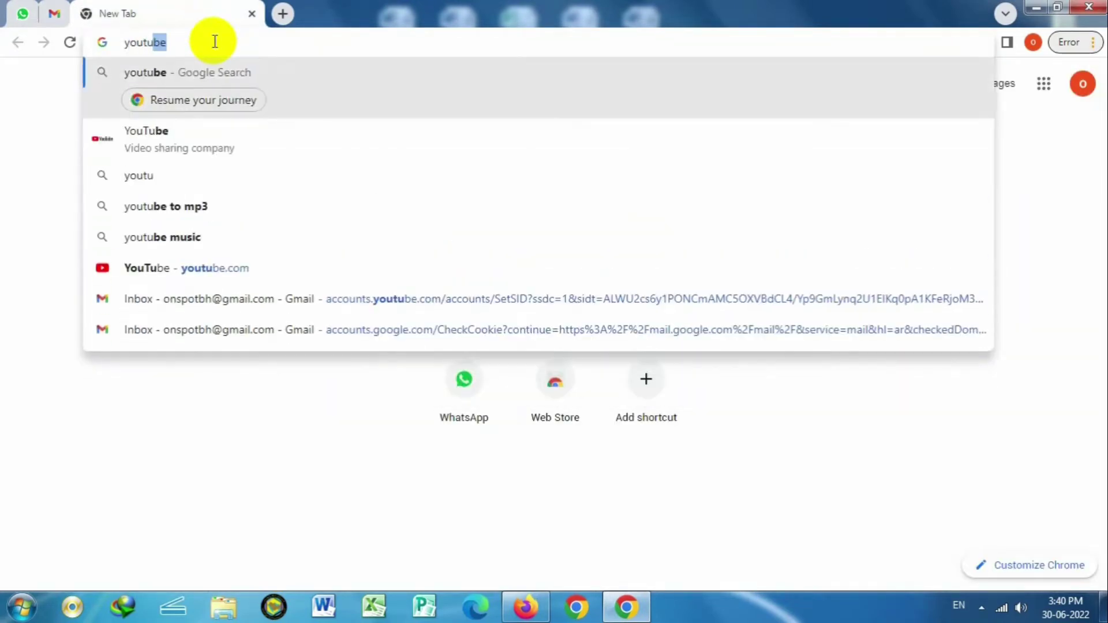
key("Return")
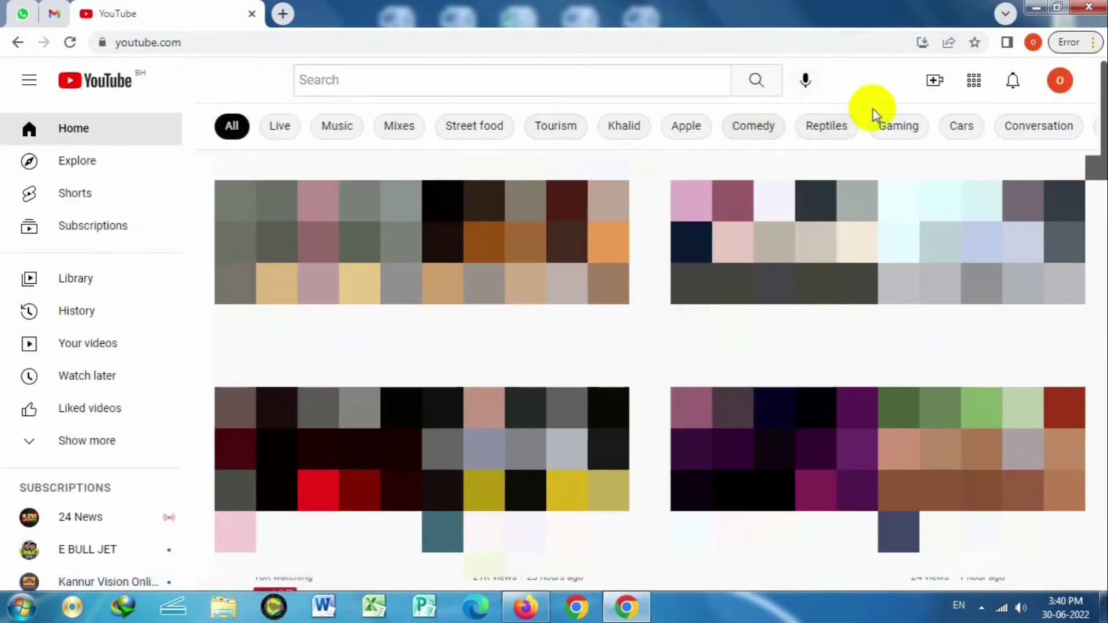
left_click(1061, 80)
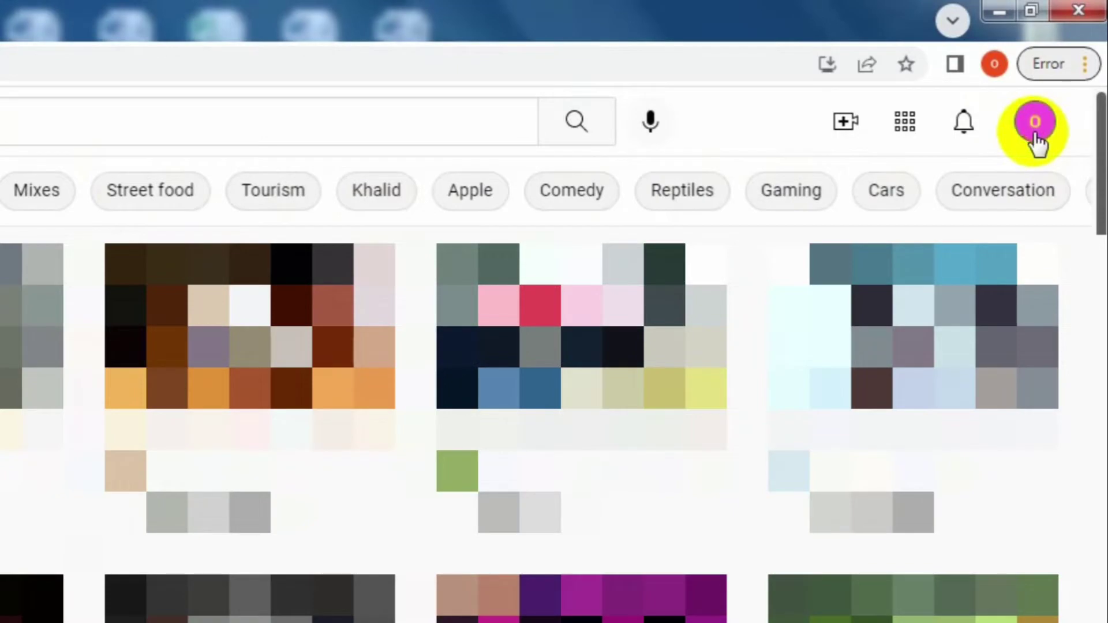
Step: List all channels on the account from Switch account and begin creating a new channel
left_click(1034, 124)
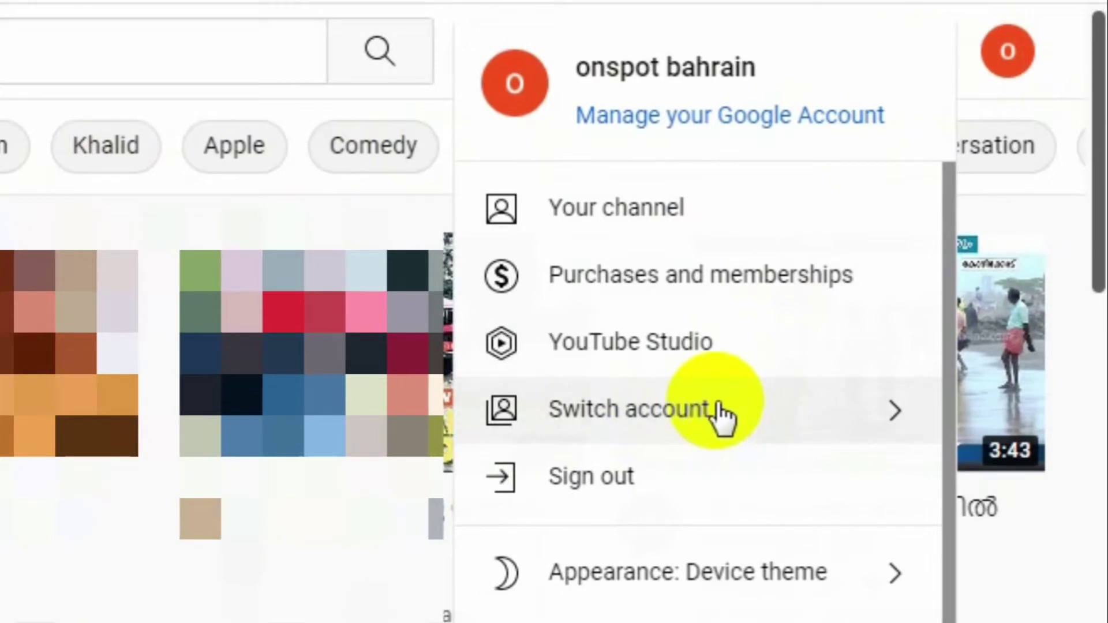
left_click(717, 414)
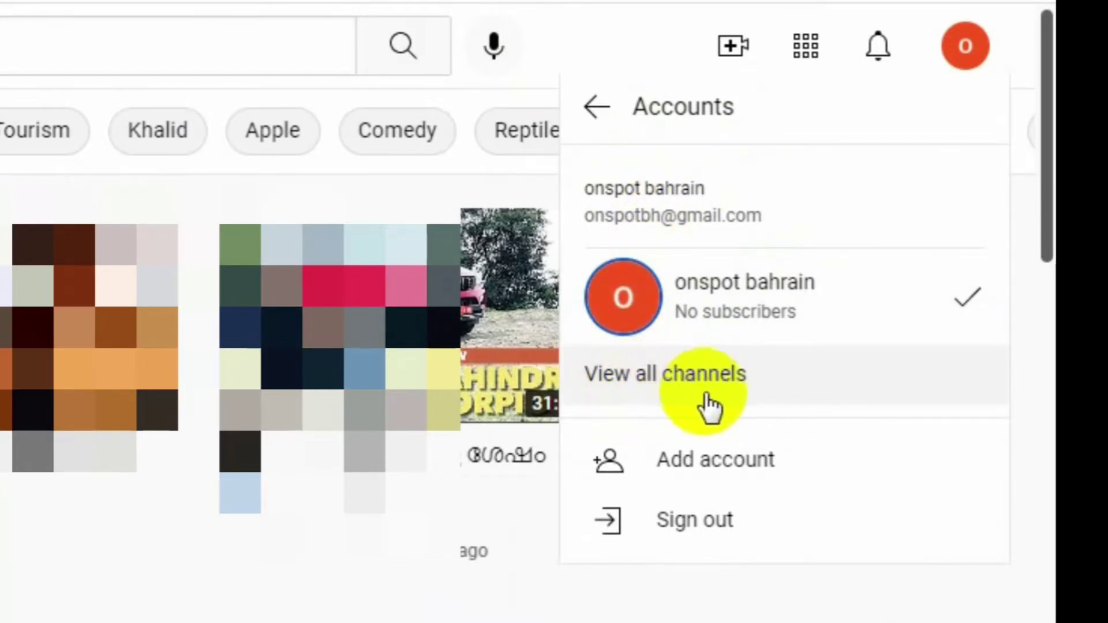
left_click(669, 382)
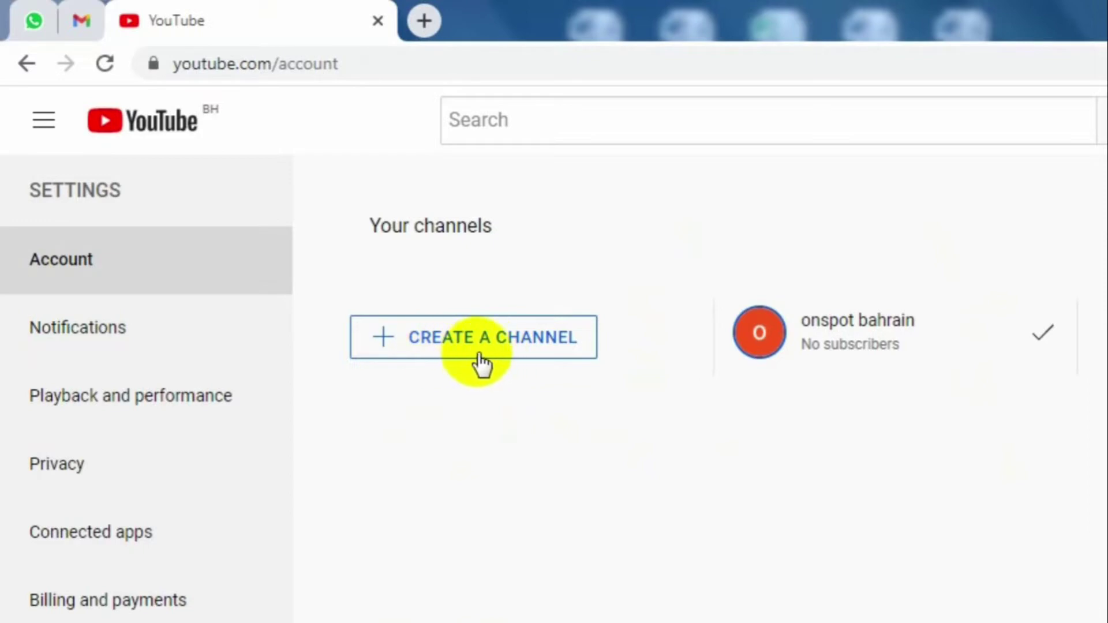
left_click(496, 346)
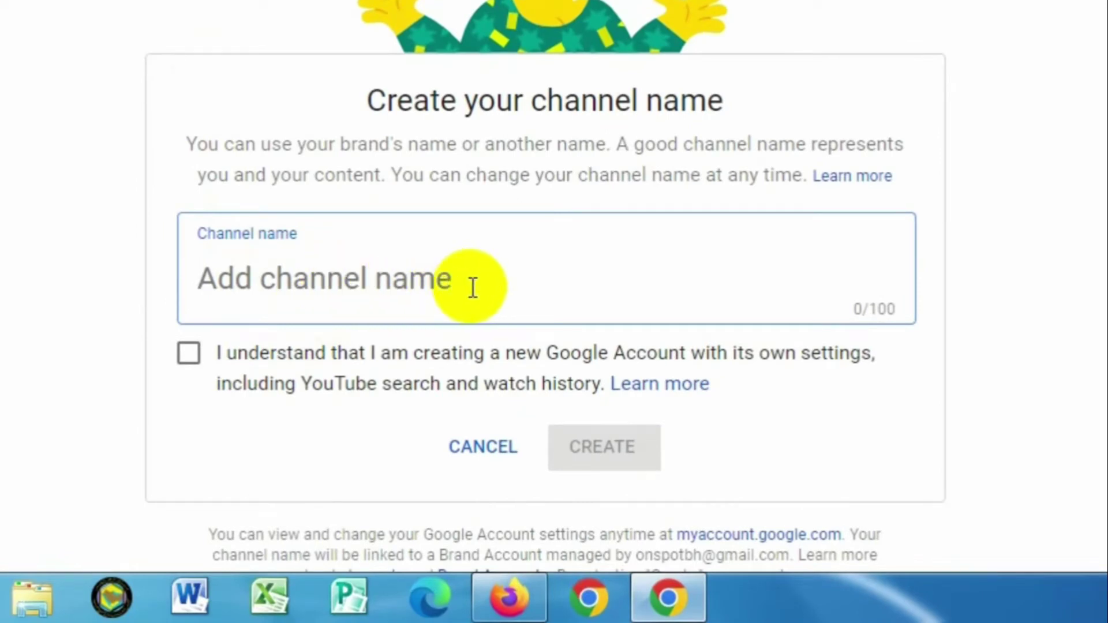
Step: Create the 'Sample Text' channel with consent ticked, then submit the SMS verification code
type("Sample Text")
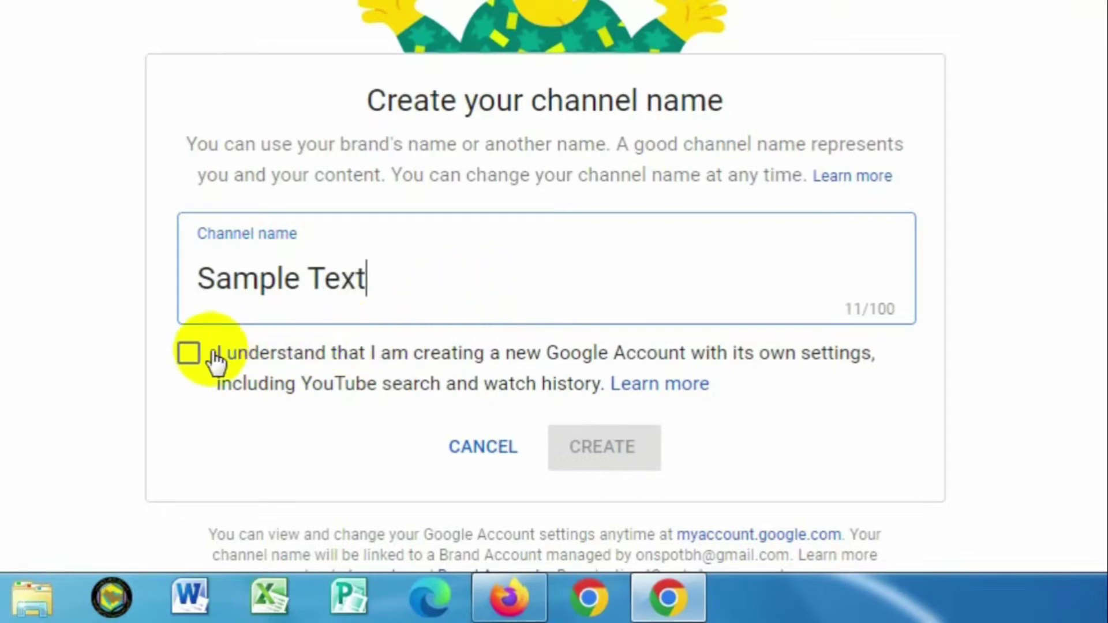
left_click(189, 357)
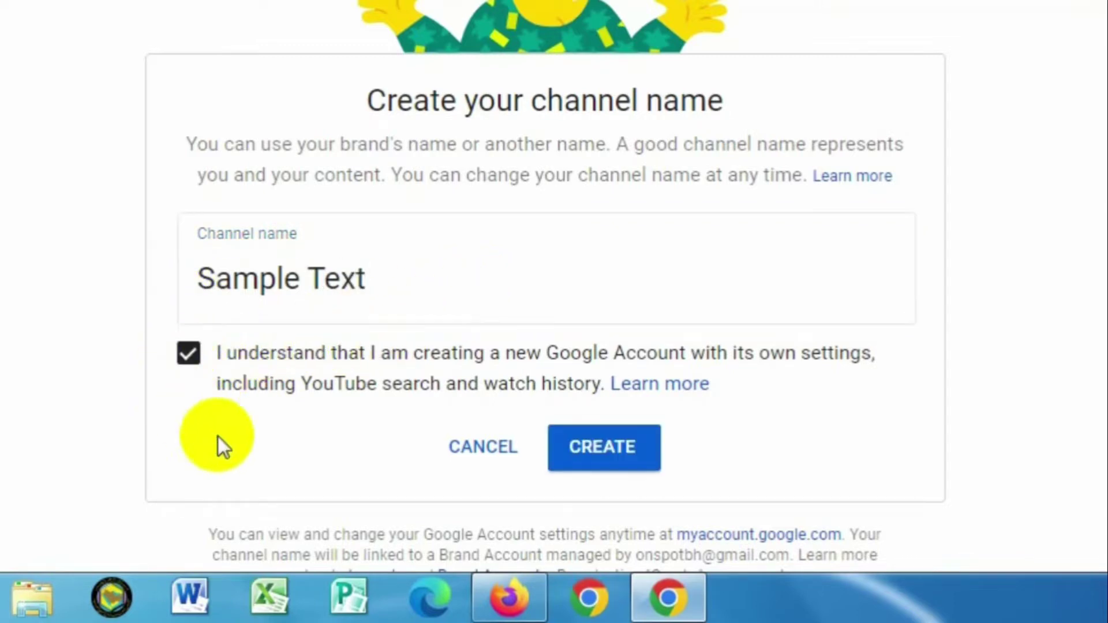
left_click(623, 455)
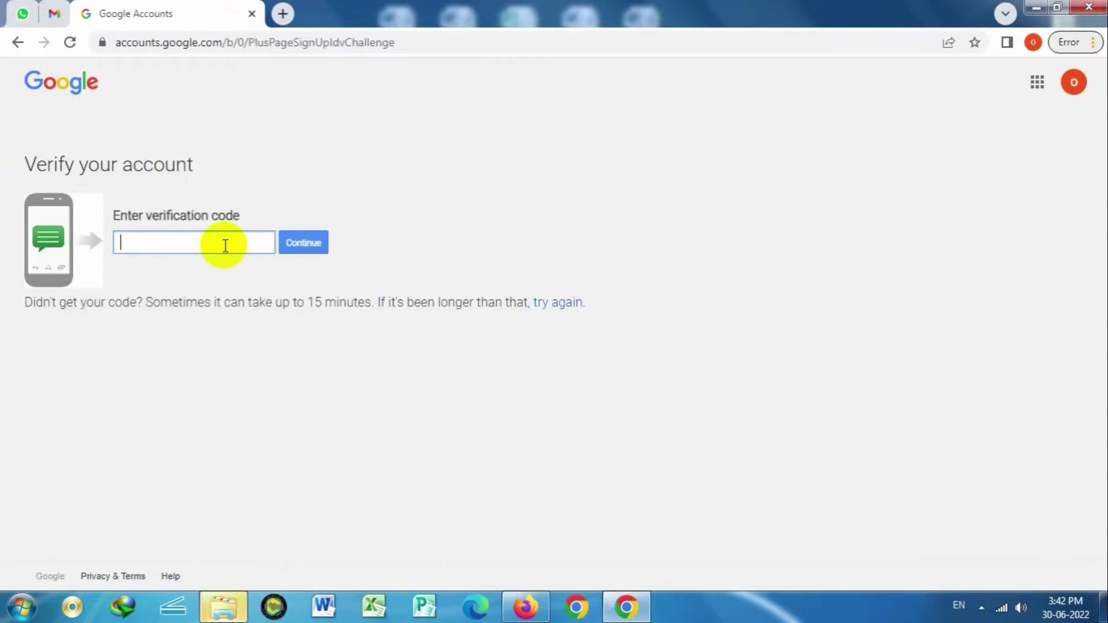
key("Return")
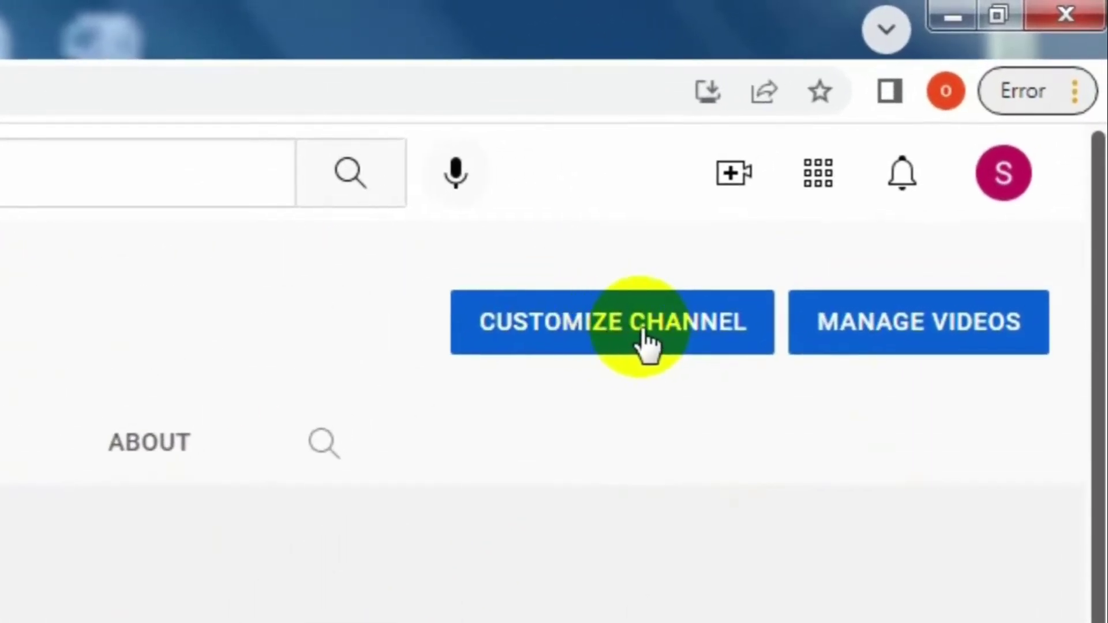
Step: Open the channel's Branding settings and highlight the profile picture size and 4MB PNG/GIF requirements
left_click(646, 342)
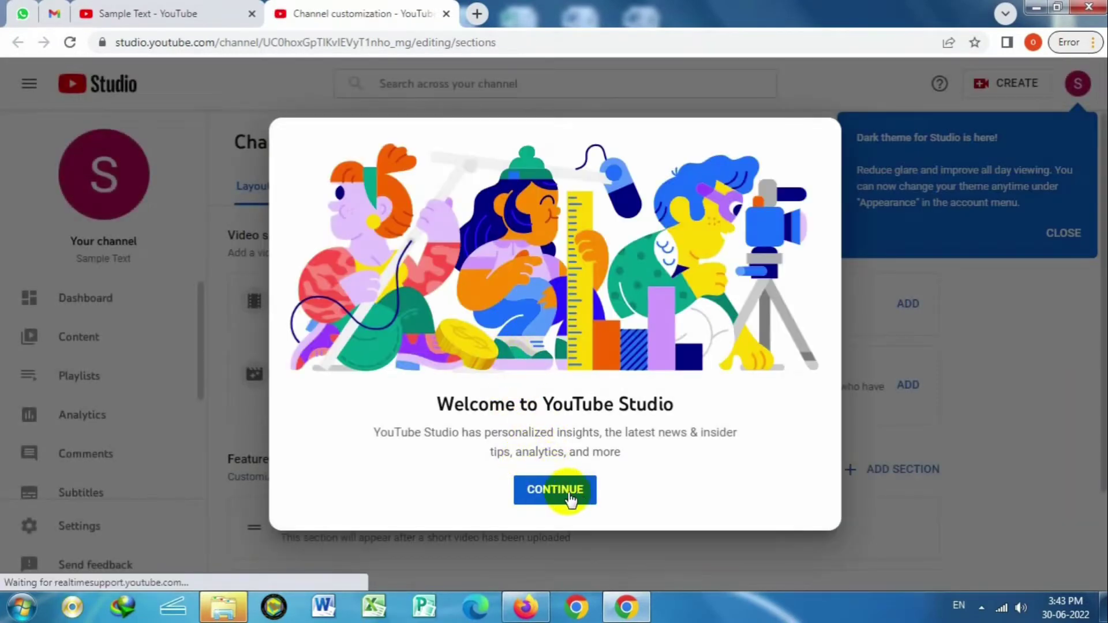
left_click(537, 491)
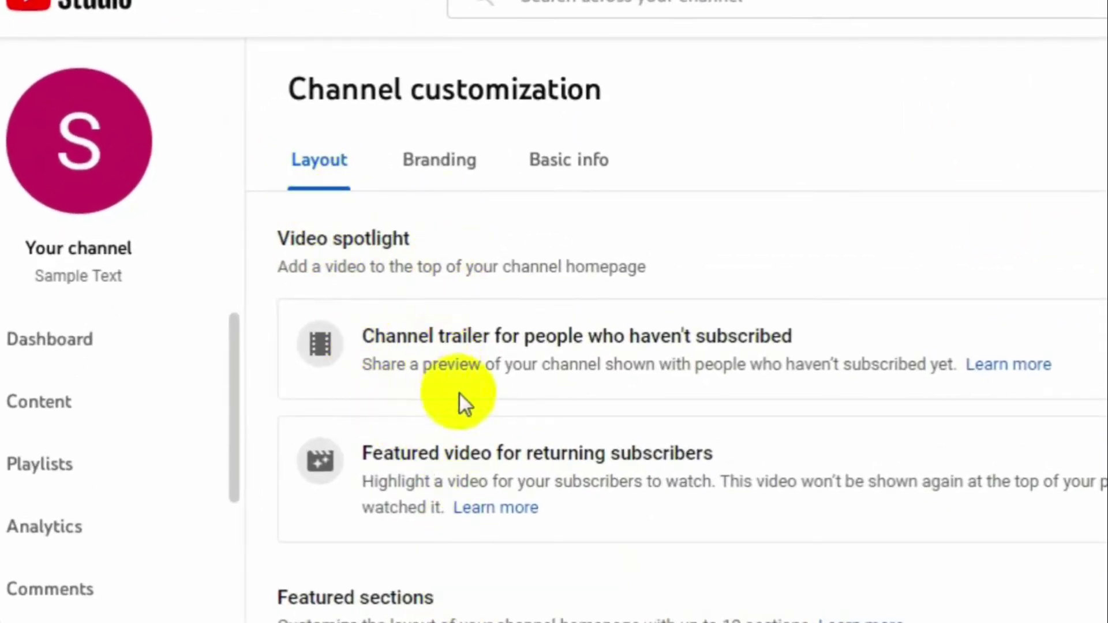
left_click(448, 156)
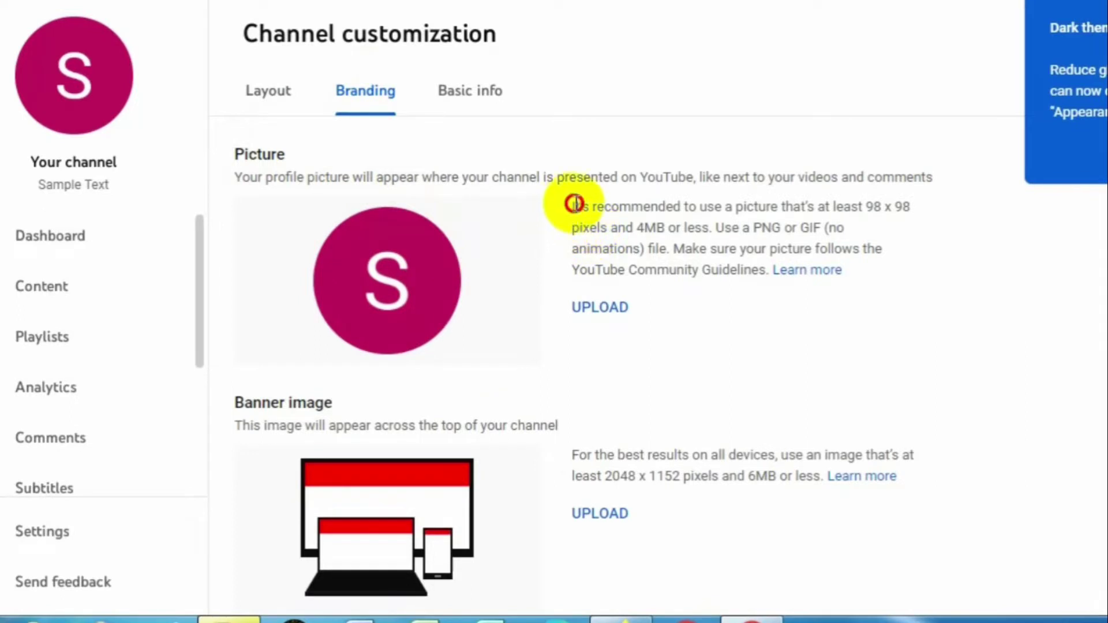
left_click_drag(575, 204, 933, 254)
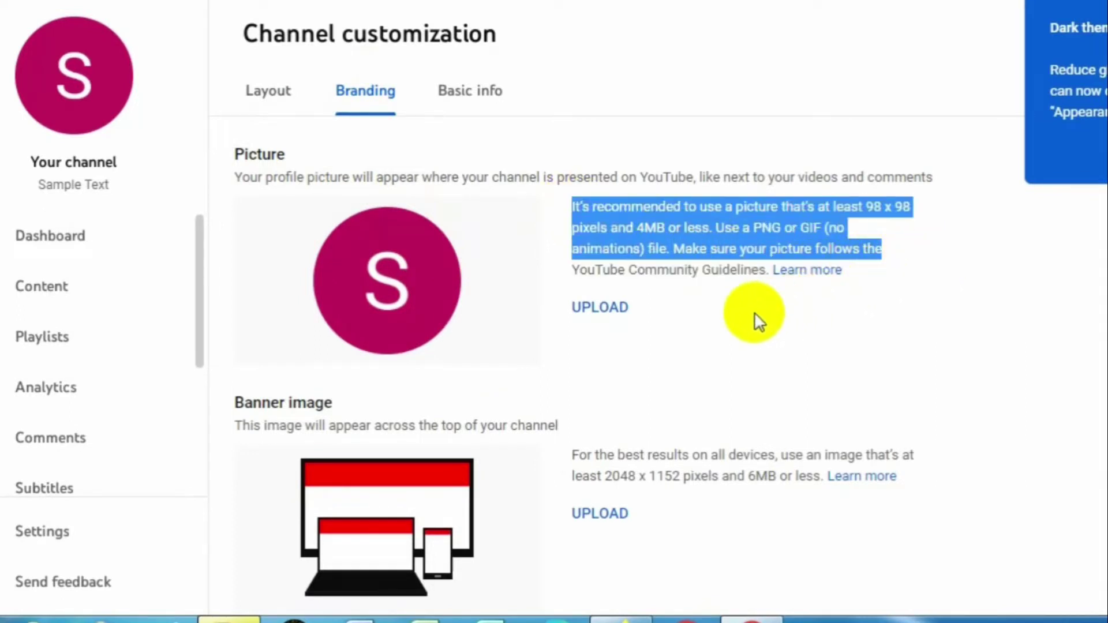
left_click(670, 222)
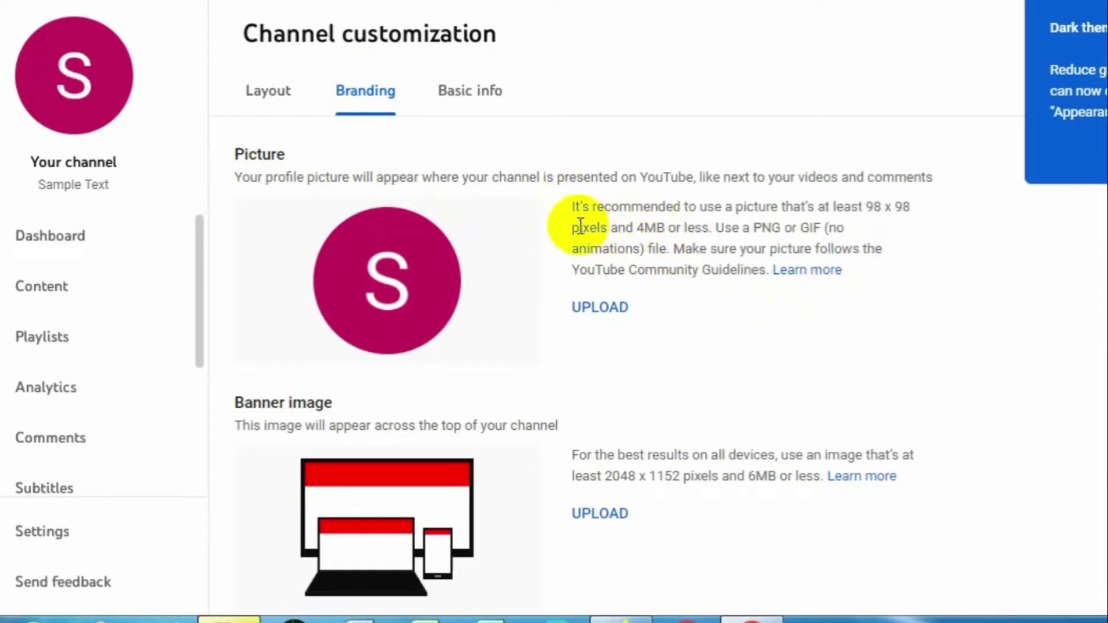
left_click_drag(635, 228, 761, 242)
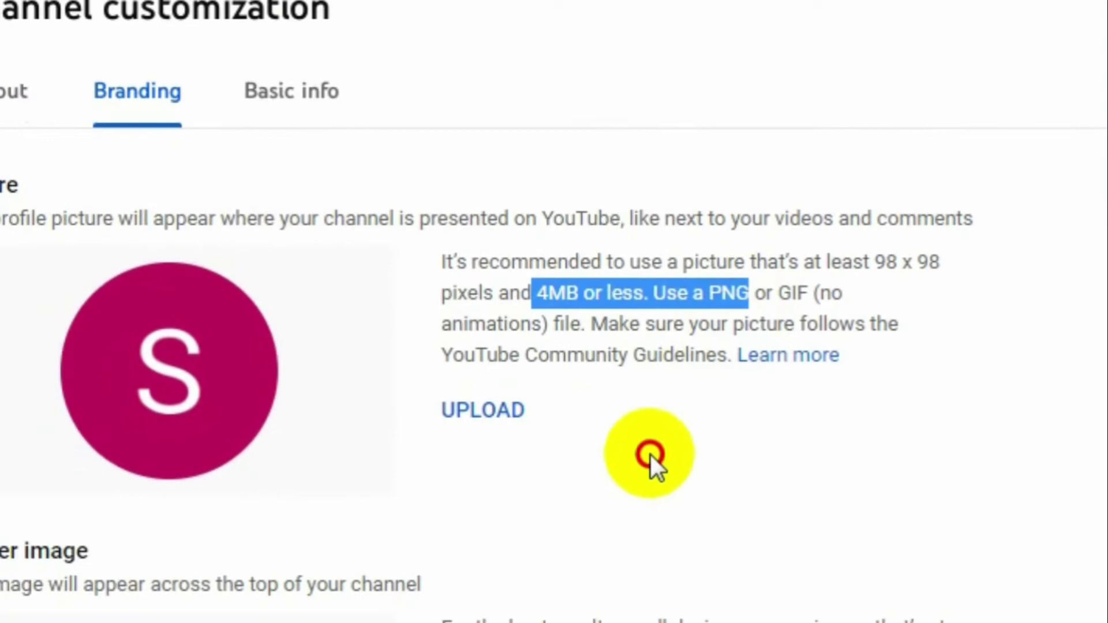
left_click(650, 455)
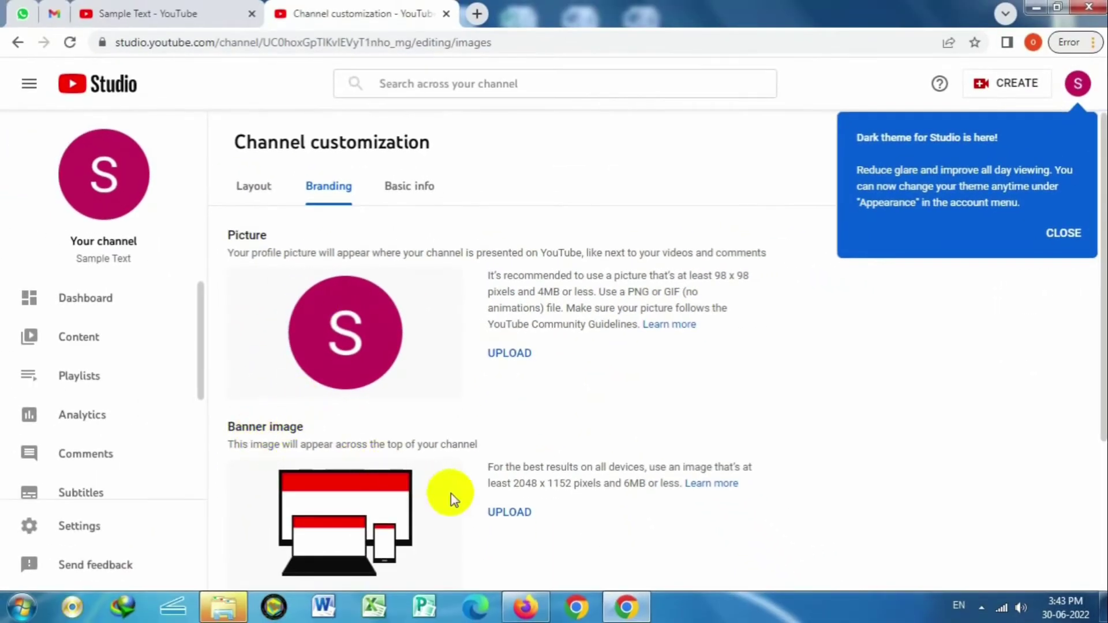
Step: Dismiss the dark theme announcement and minimize Chrome to the desktop
scroll(546, 476, "down", 3)
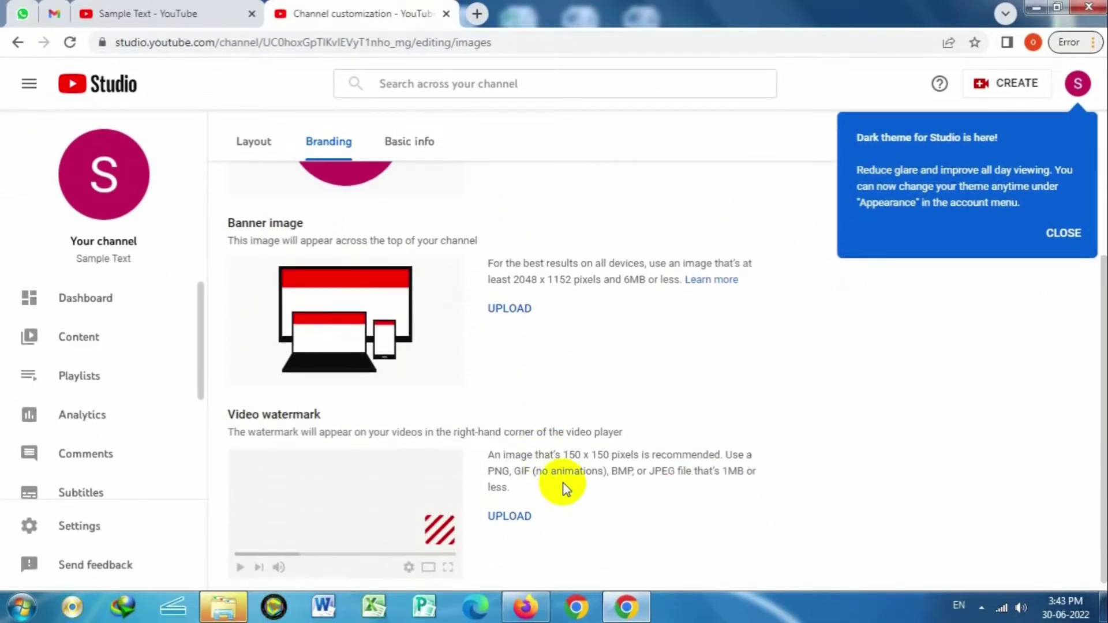
scroll(626, 347, "up", 5)
left_click(1064, 233)
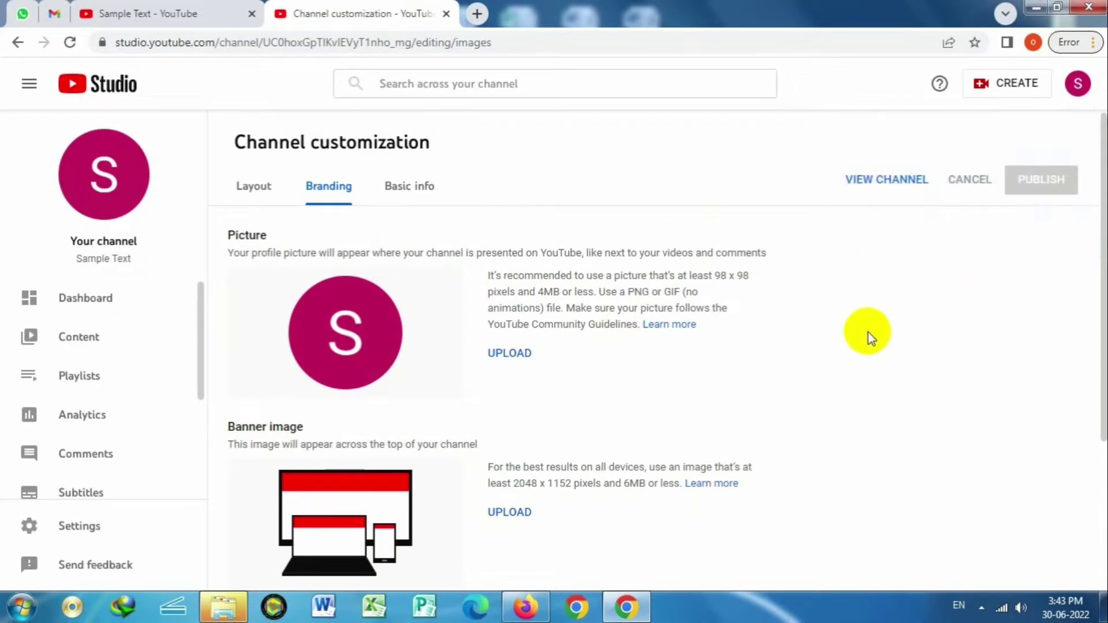
left_click(1037, 7)
left_click(881, 359)
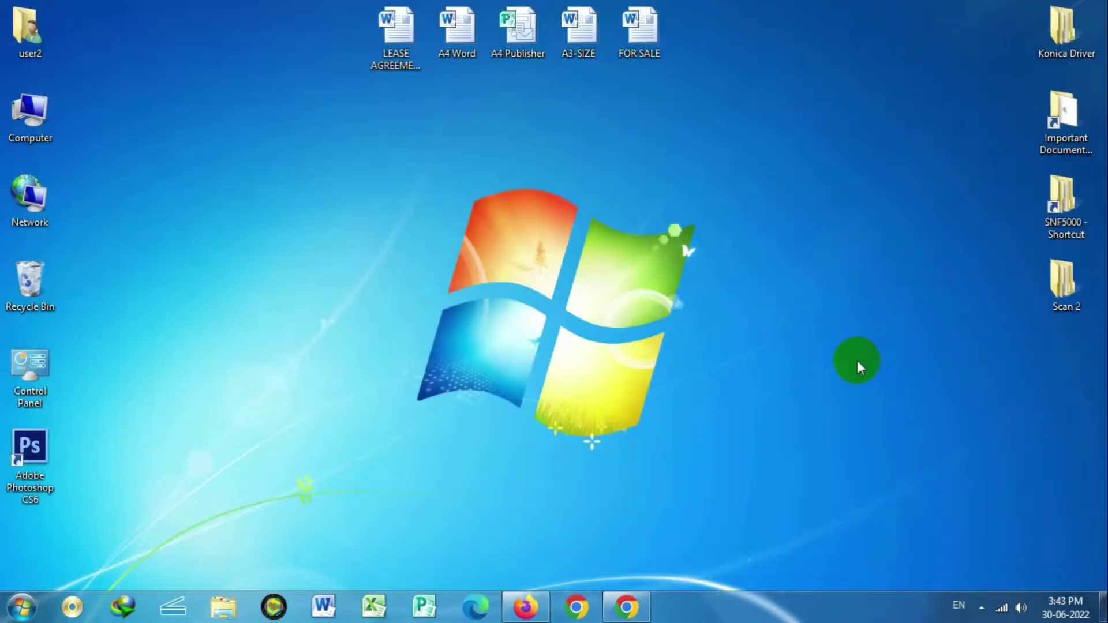
Step: Open the tutorial folder in SNF5000, centre the Explorer window, and open Sample 1.psd
left_click(1084, 233)
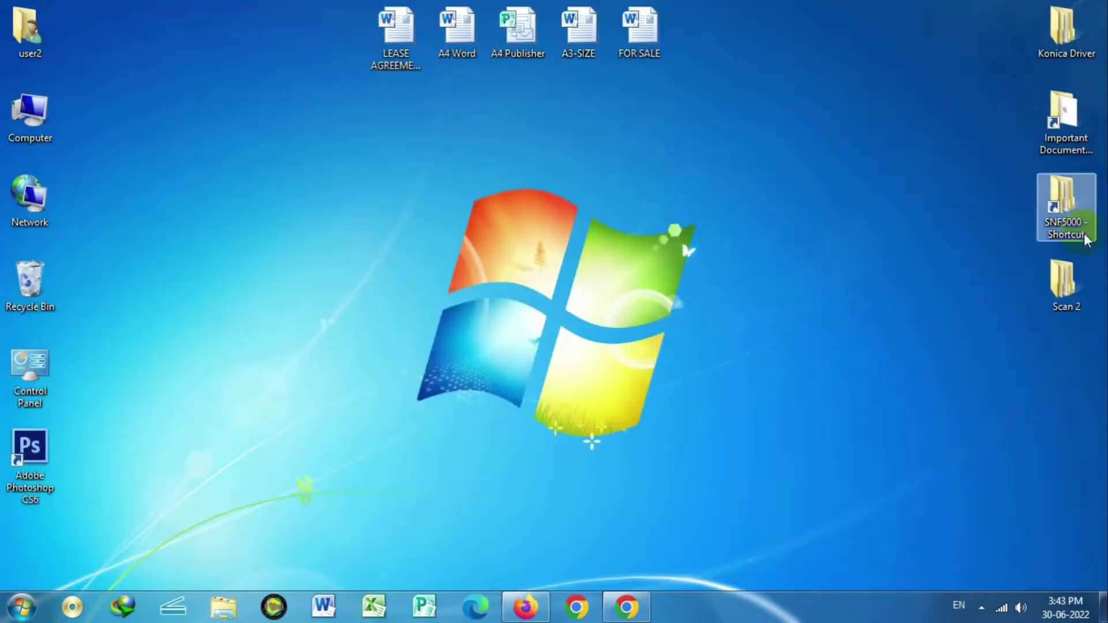
double_click(1070, 212)
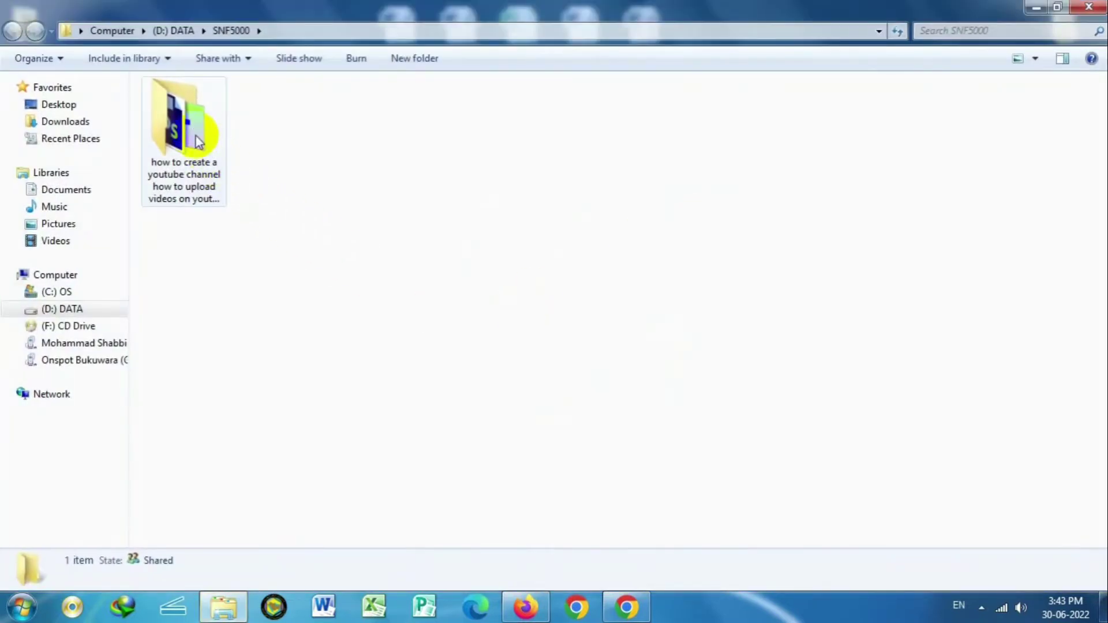
double_click(189, 124)
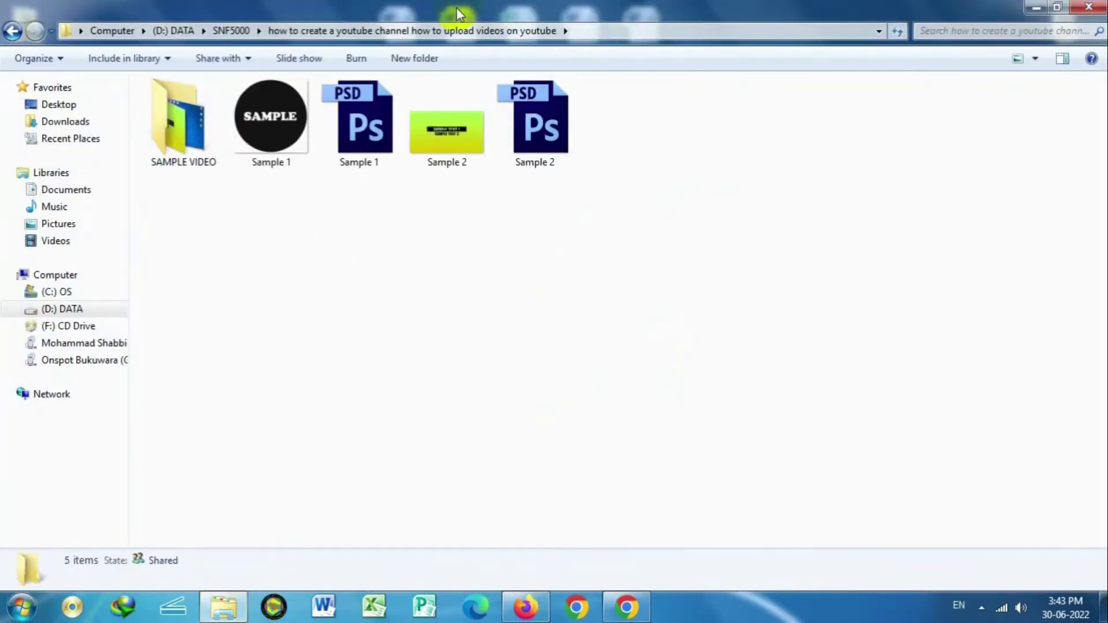
double_click(457, 20)
left_click_drag(601, 82, 661, 96)
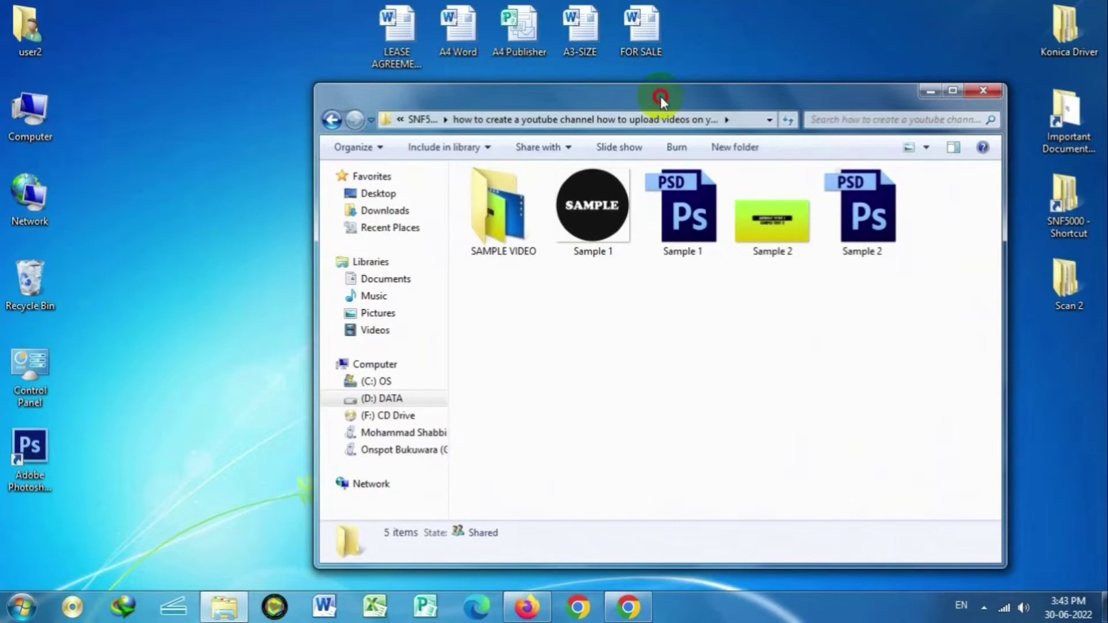
left_click_drag(661, 96, 687, 98)
left_click(21, 456)
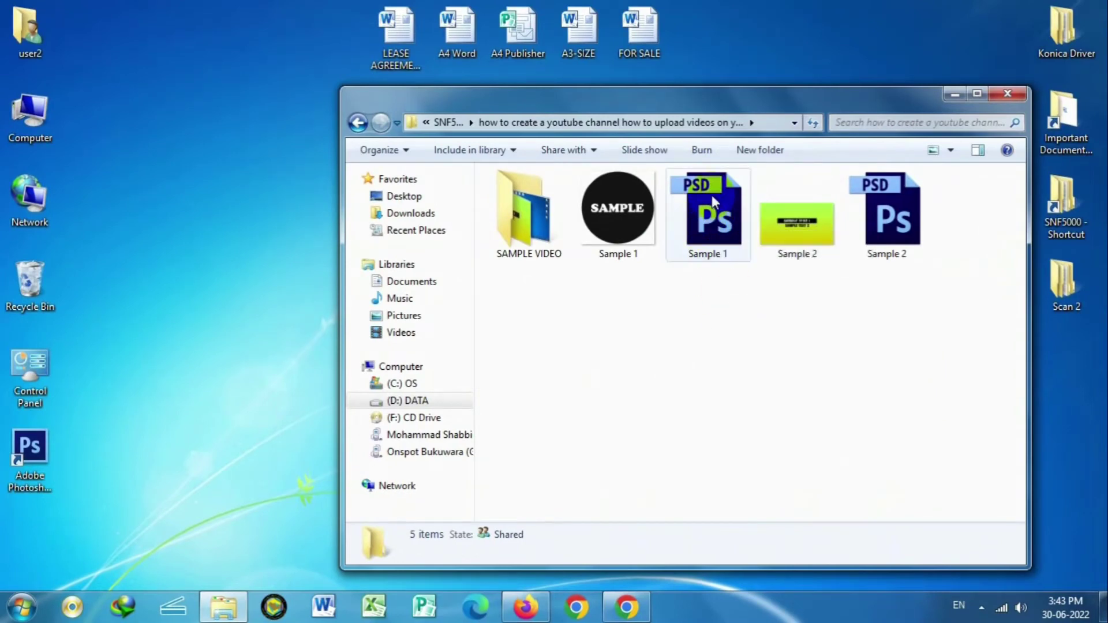
double_click(713, 198)
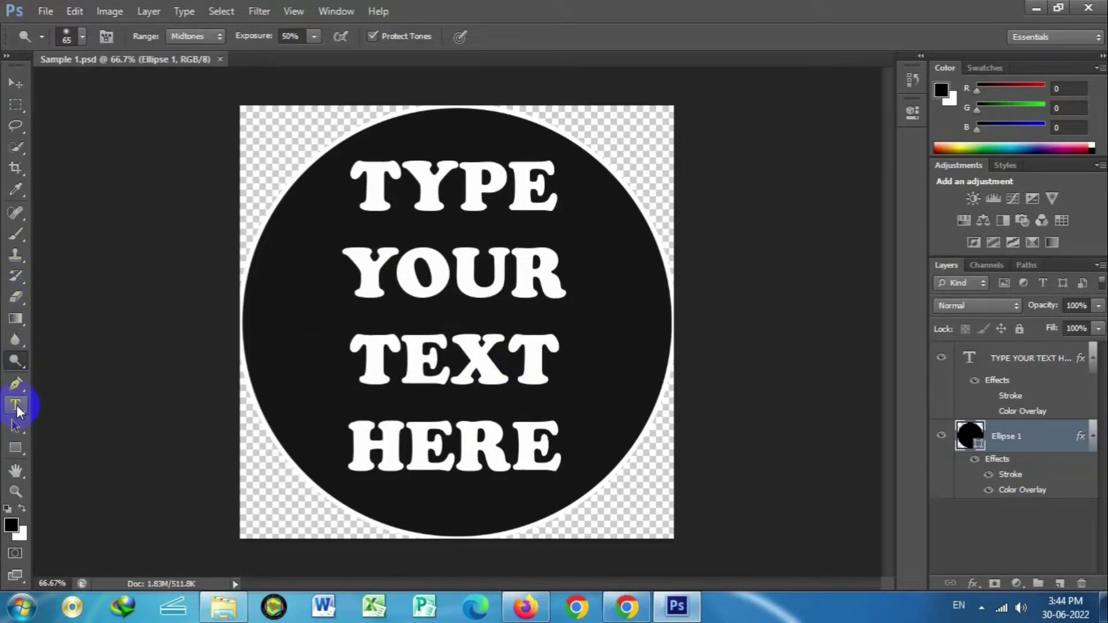
Step: Replace the badge's placeholder text with 'SAMPLE' and 'TEXT' on two lines
left_click(16, 407)
left_click(473, 271)
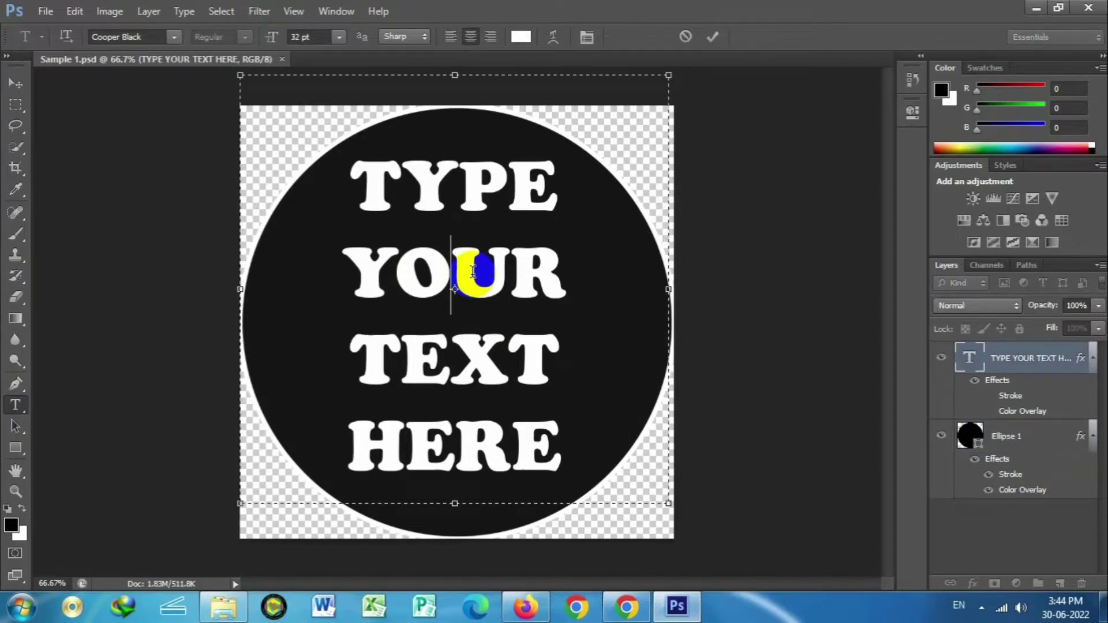
key("ctrl+a")
type("SAMPL")
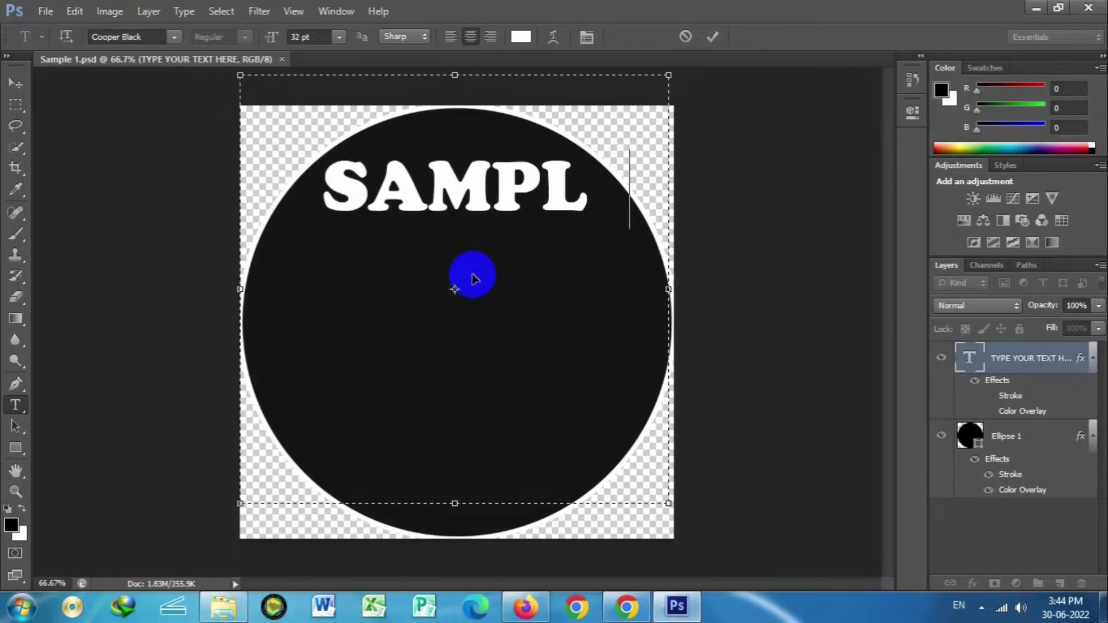
type("E")
key("Return")
type("TEXT")
Step: Colour the SAMPLE TEXT title white (ffffff) and commit the text edit
left_click_drag(523, 275, 306, 179)
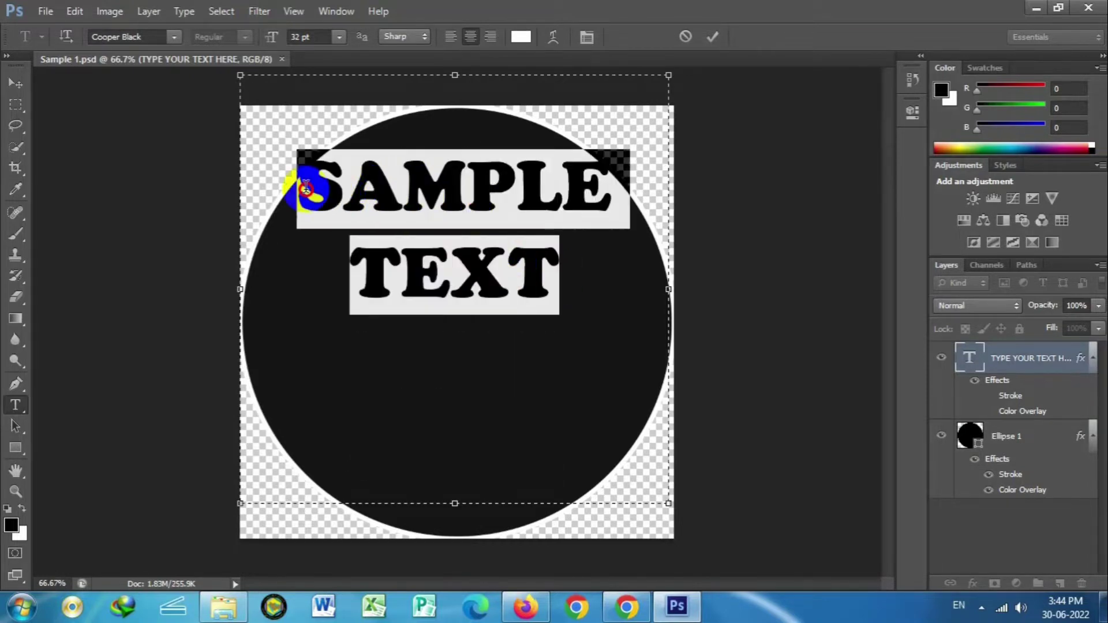
left_click(520, 36)
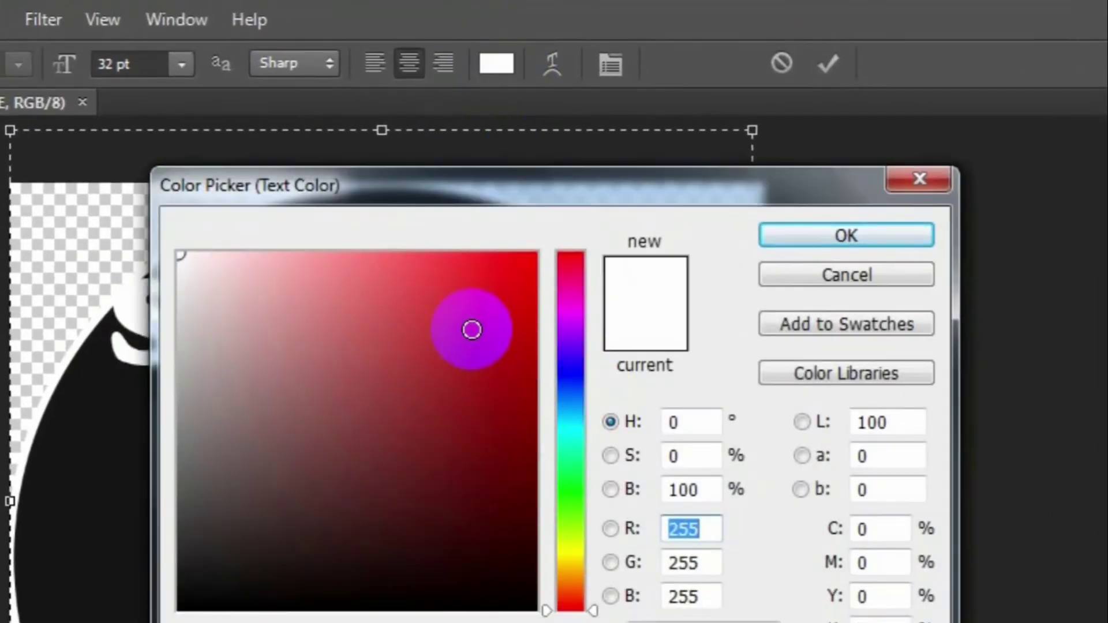
left_click(192, 479)
left_click(371, 303)
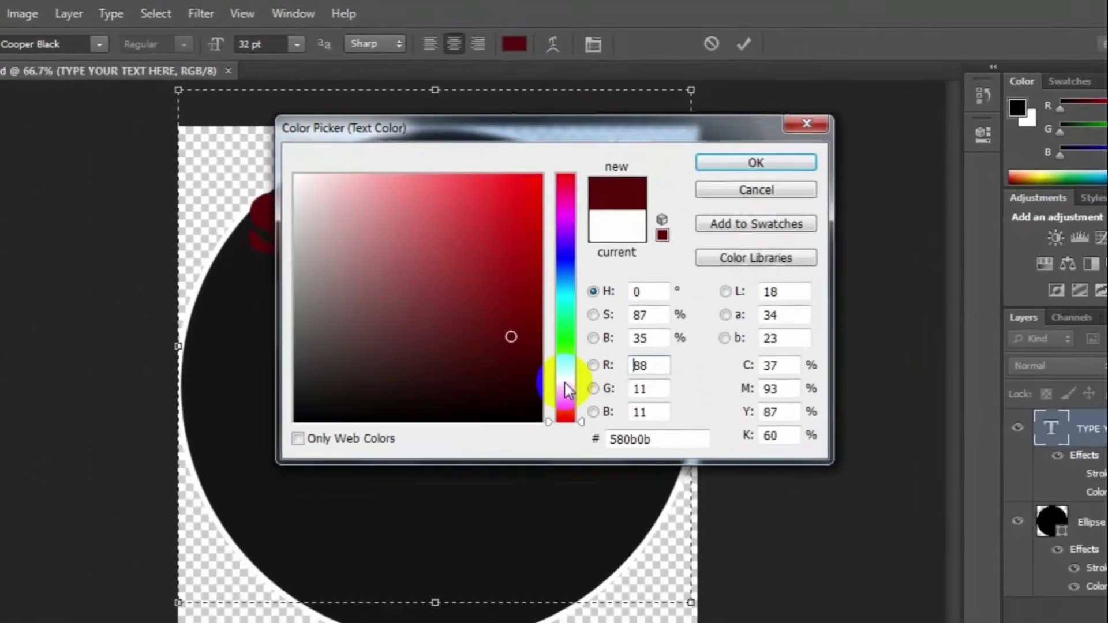
left_click(571, 543)
left_click_drag(451, 448, 621, 168)
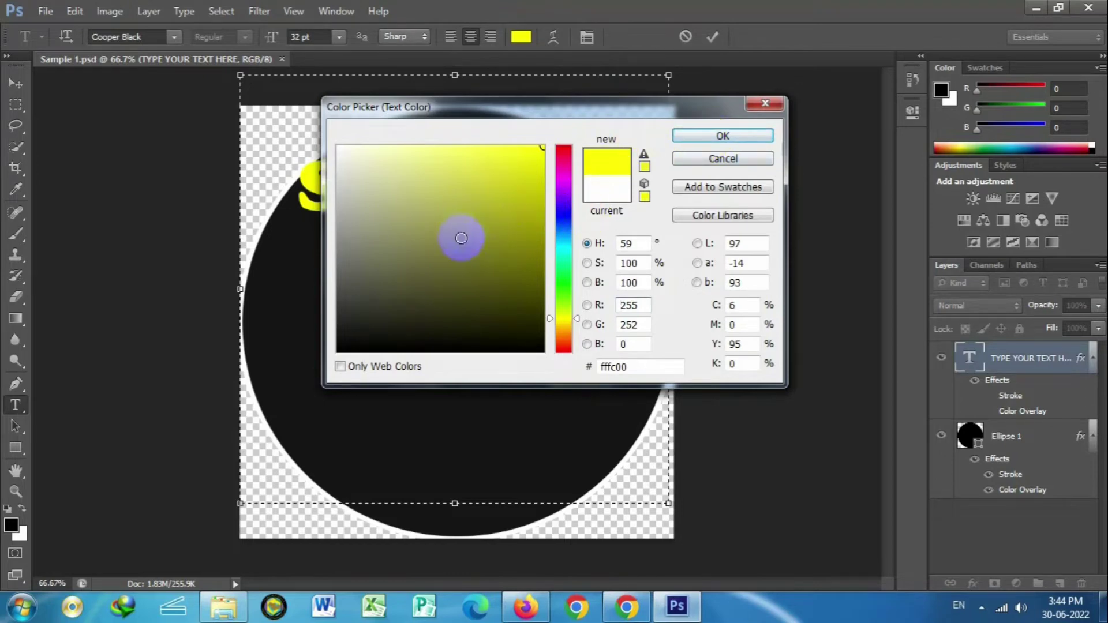
left_click_drag(458, 240, 285, 81)
left_click(711, 146)
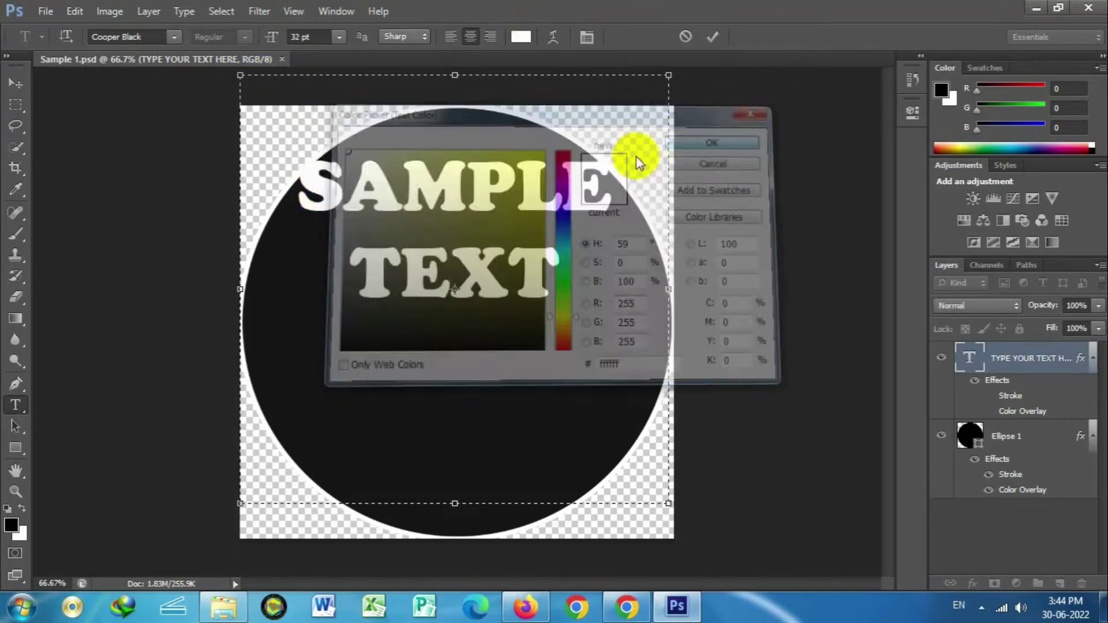
left_click(19, 82)
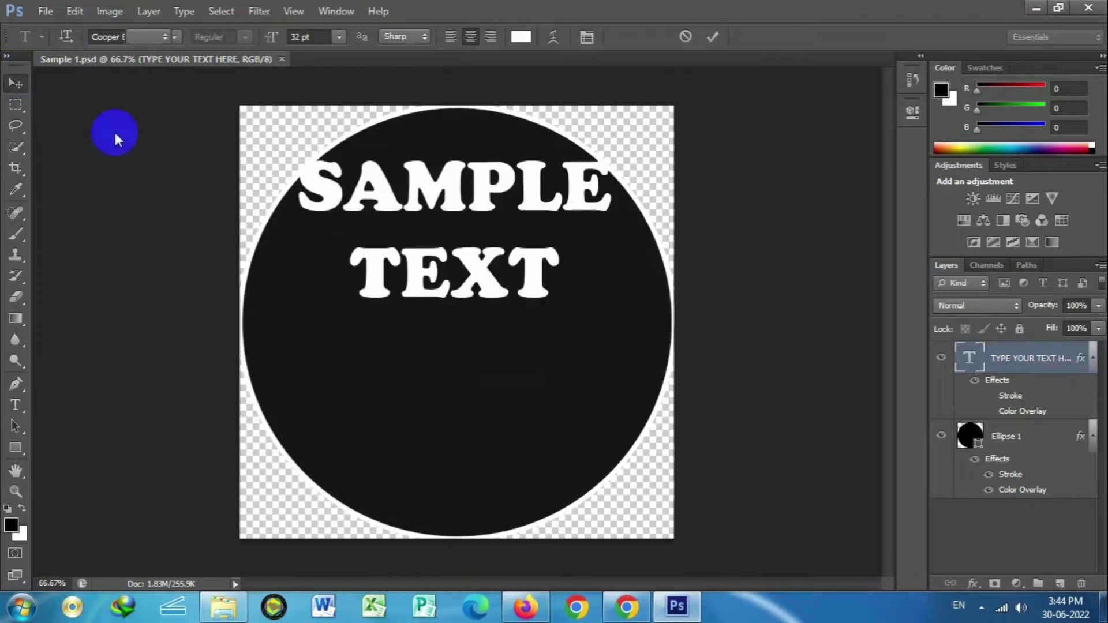
Step: Move the SAMPLE TEXT layer down toward the black circle's centre
left_click(473, 285)
left_click_drag(491, 314, 481, 365)
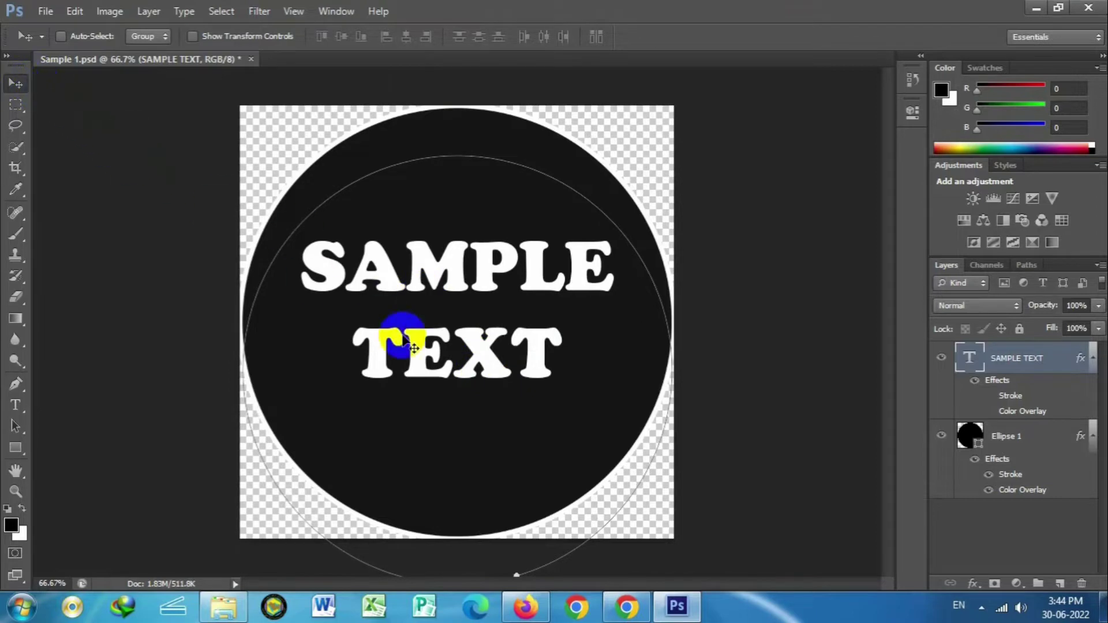
left_click(210, 37)
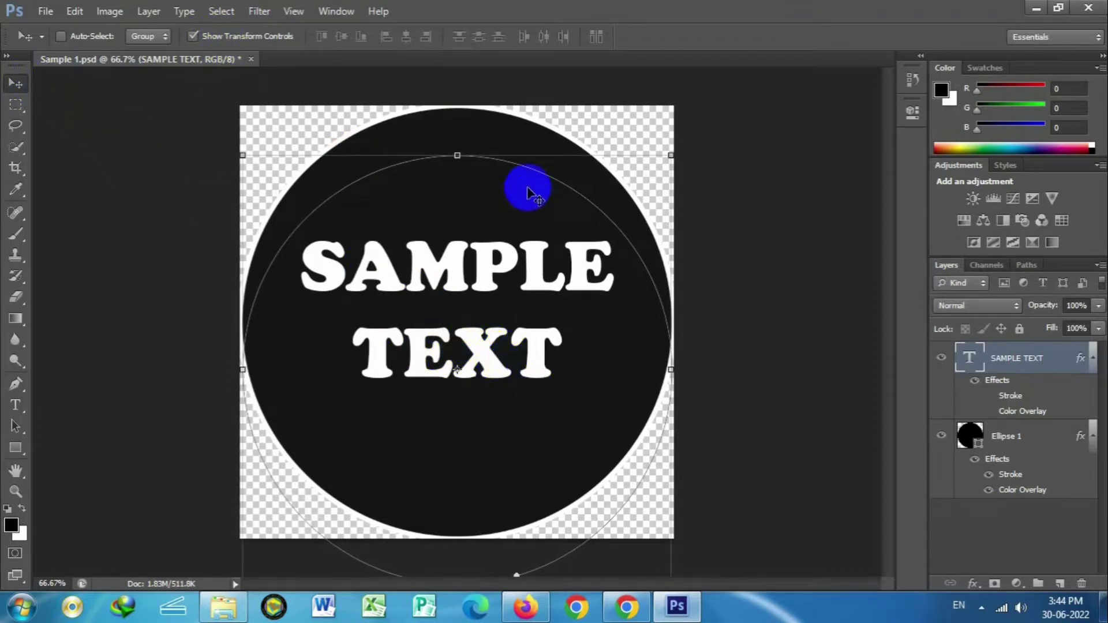
left_click(16, 126)
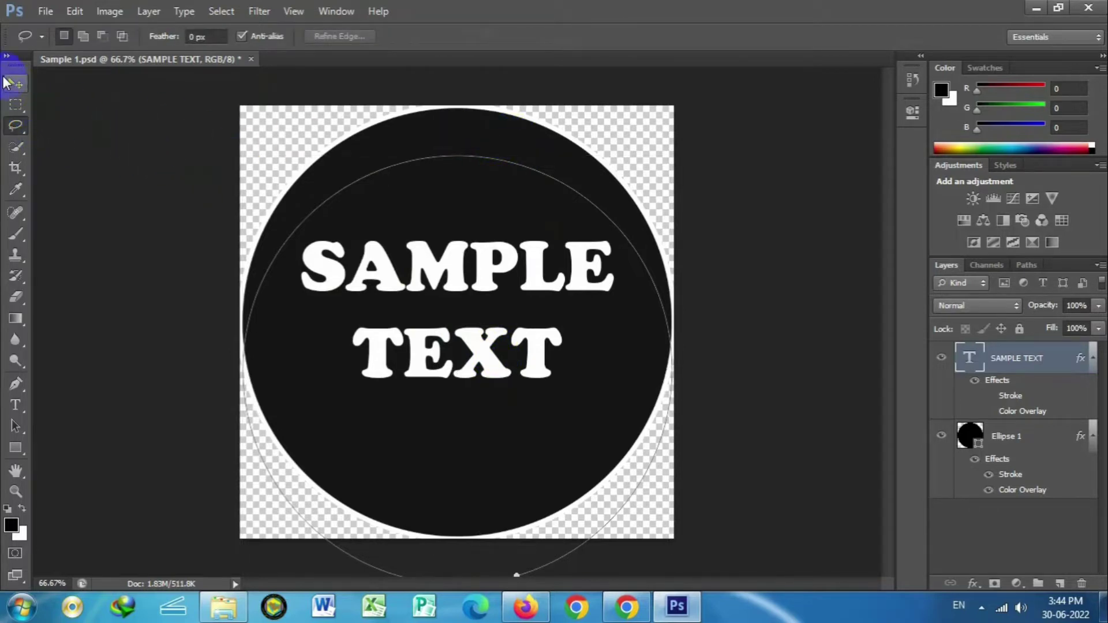
Step: Give the Ellipse 1 layer a black (000000) Color Overlay in Blending Options
left_click(8, 83)
right_click(454, 138)
left_click(499, 148)
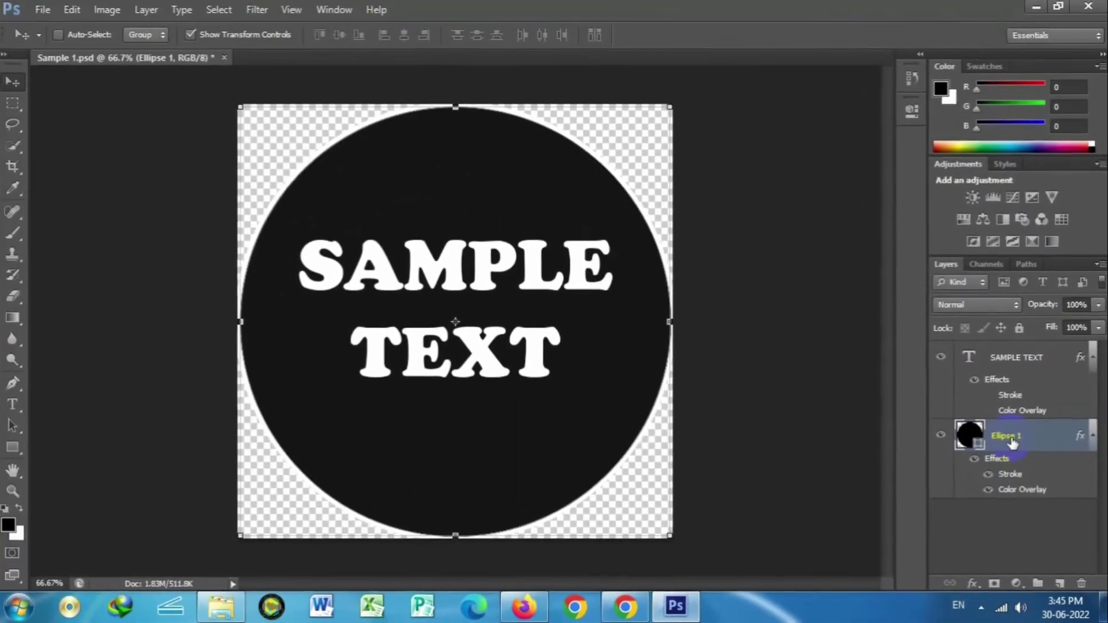
right_click(880, 231)
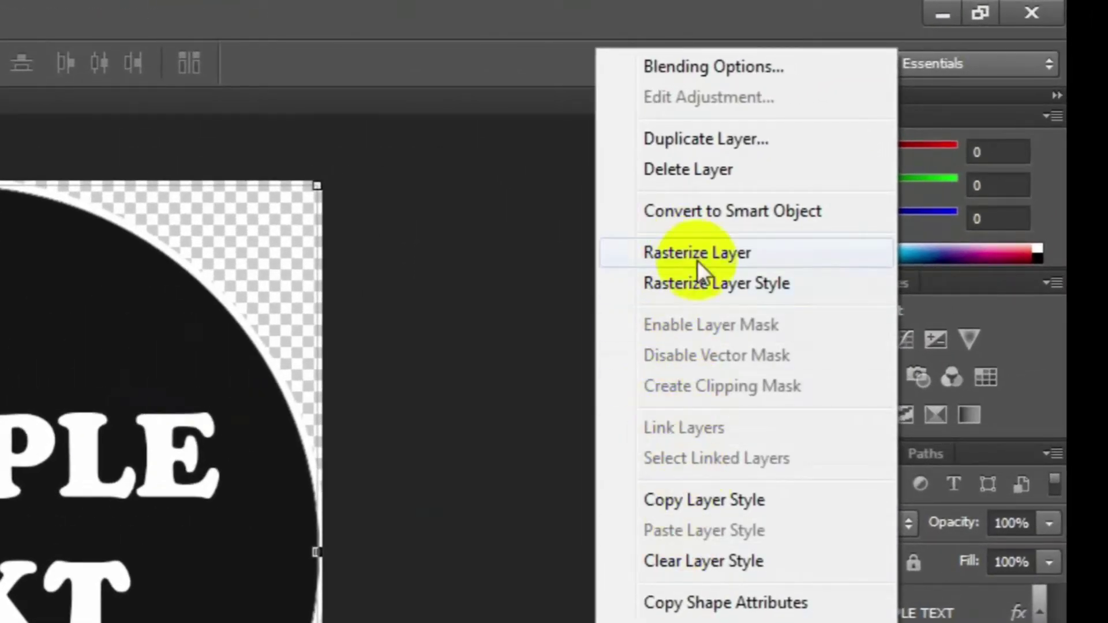
left_click(776, 71)
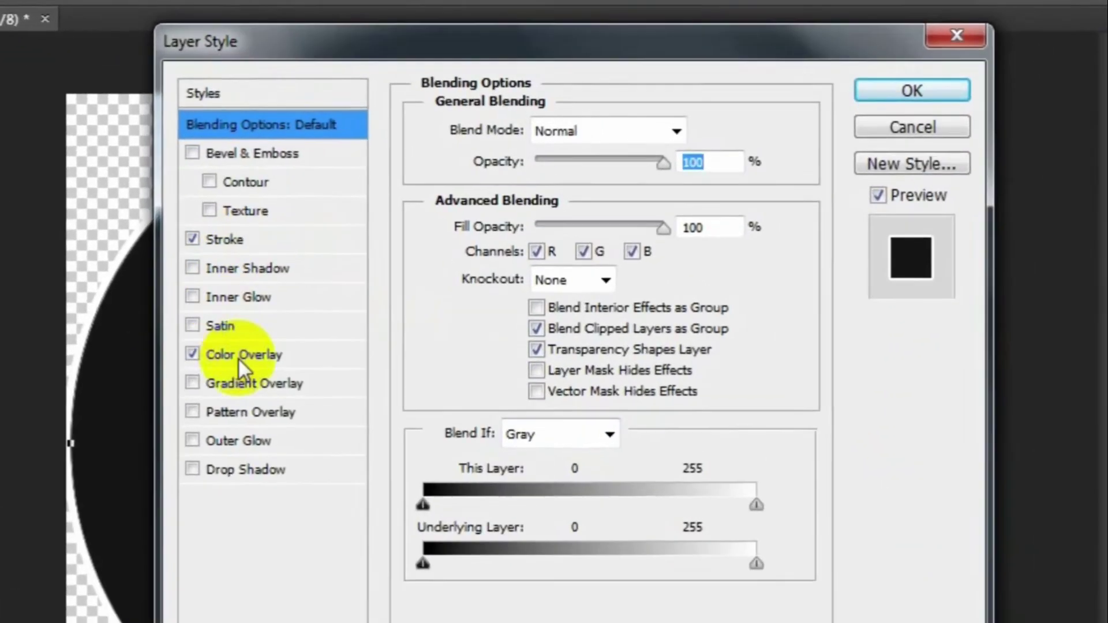
left_click(329, 292)
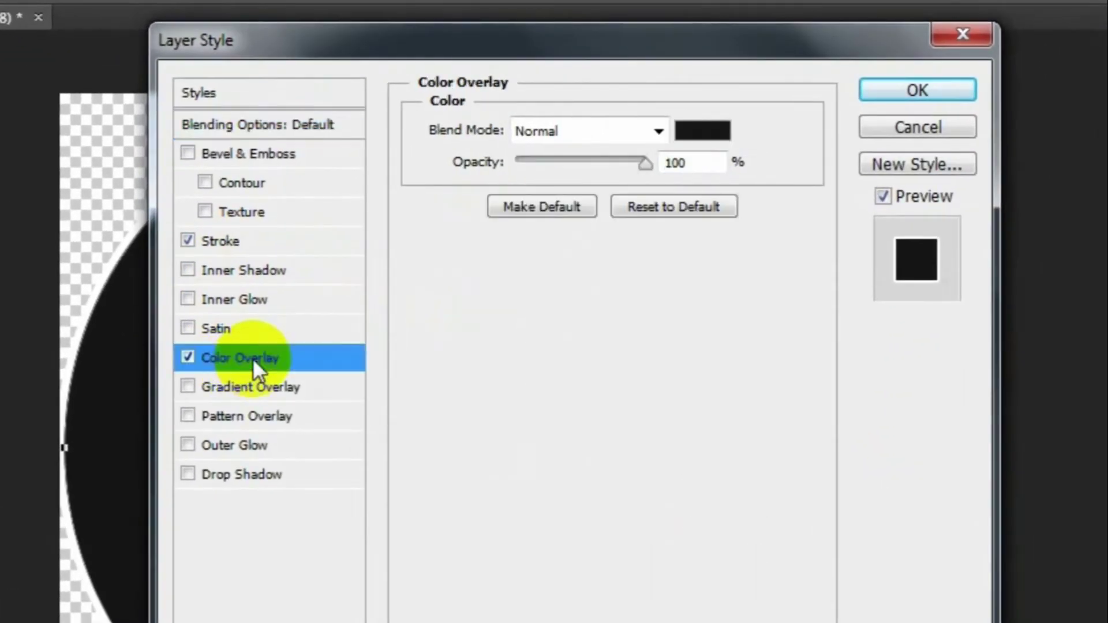
left_click(704, 133)
mouse_move(487, 233)
left_mouse_down()
mouse_move(497, 174)
mouse_move(372, 244)
mouse_move(312, 374)
mouse_move(239, 435)
mouse_move(284, 448)
mouse_move(217, 497)
left_mouse_up()
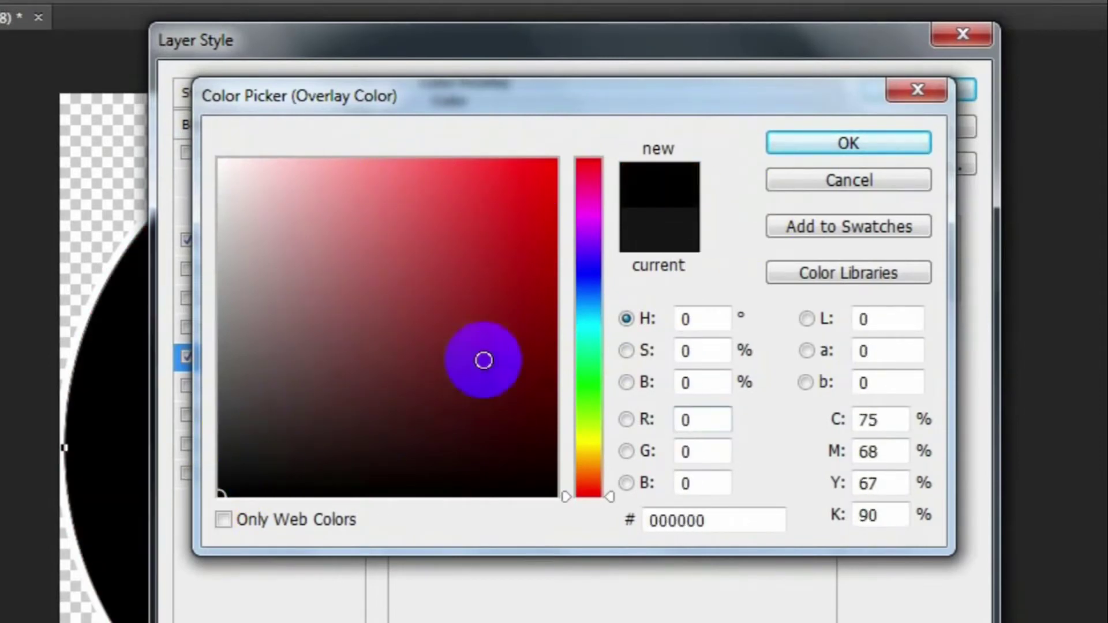
left_click(858, 142)
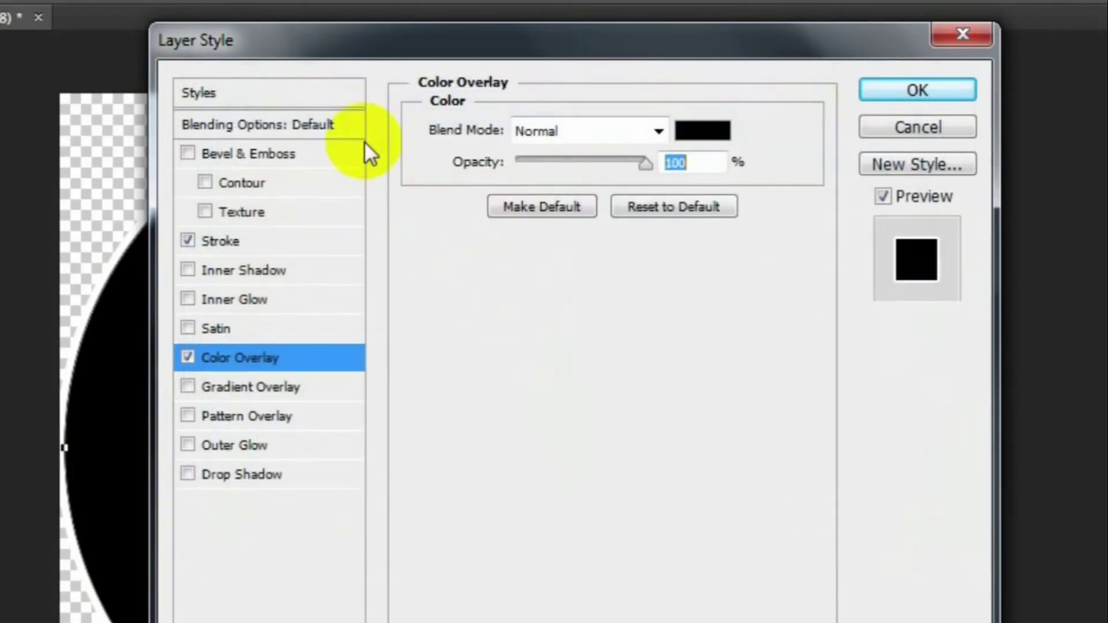
left_click_drag(425, 49, 779, 103)
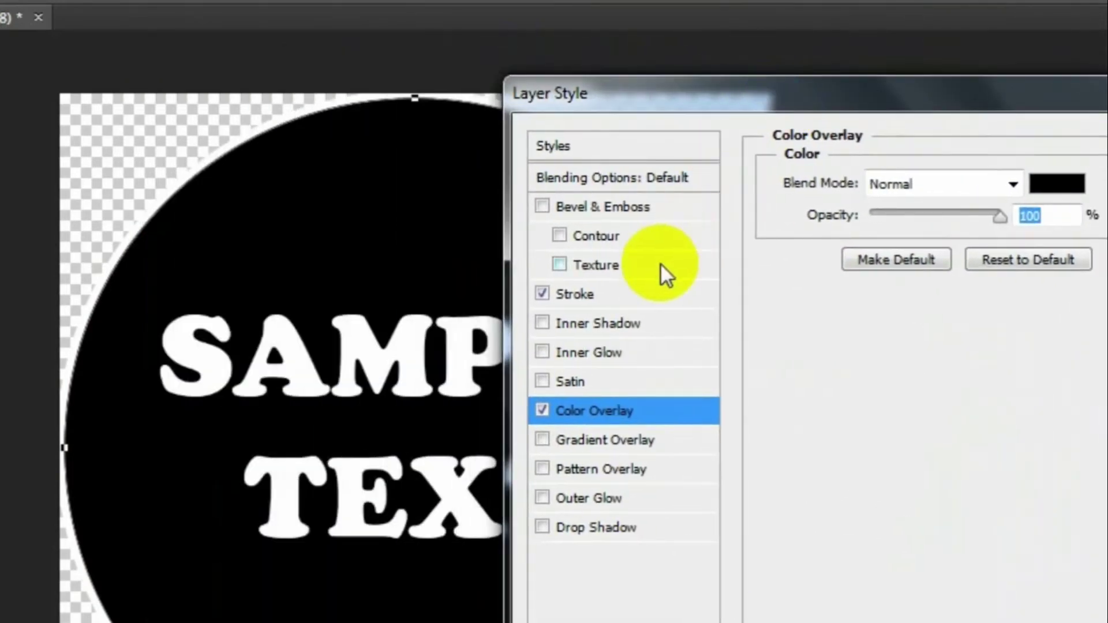
Step: Set the circle's 9 px stroke colour to white (ffffff) and apply the layer style
left_click(575, 295)
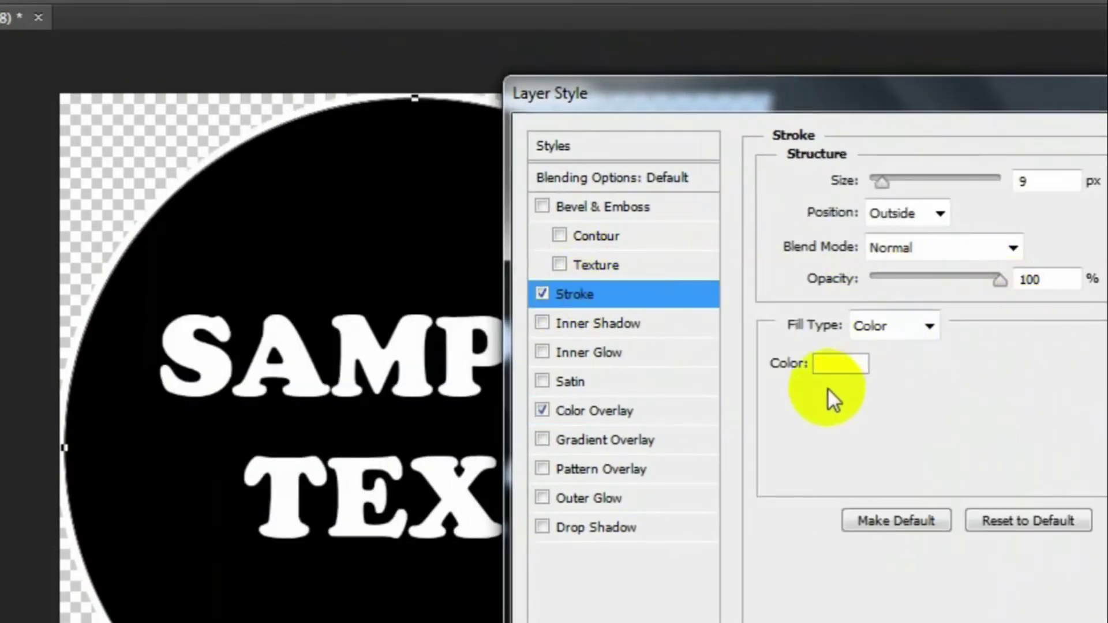
left_click(841, 367)
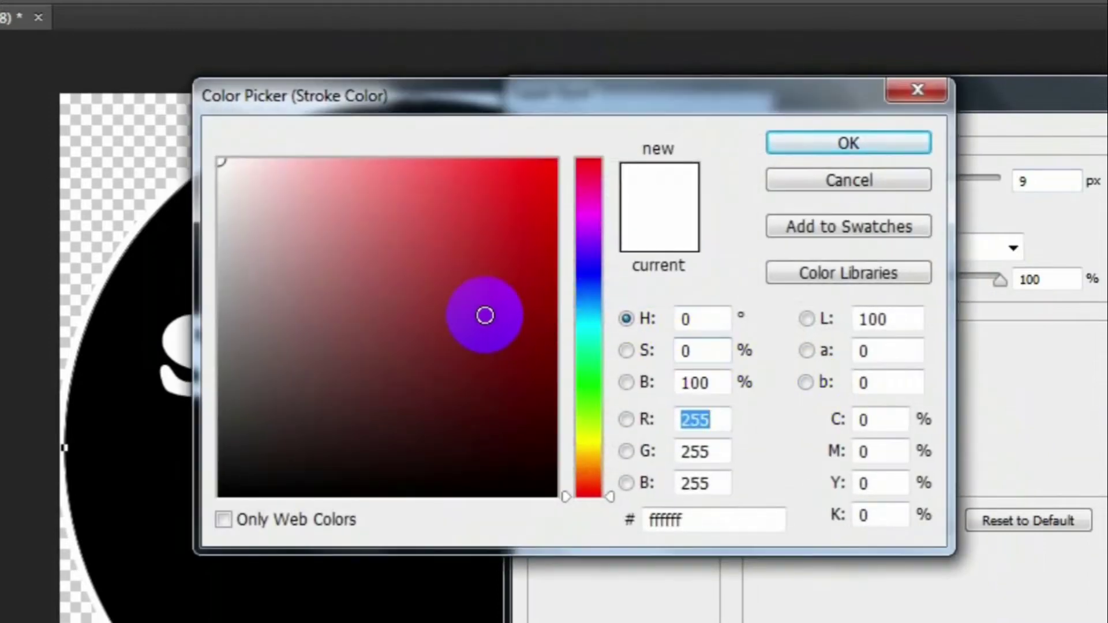
left_click_drag(485, 315, 369, 450)
mouse_move(389, 377)
left_mouse_down()
mouse_move(577, 275)
mouse_move(611, 114)
left_mouse_up()
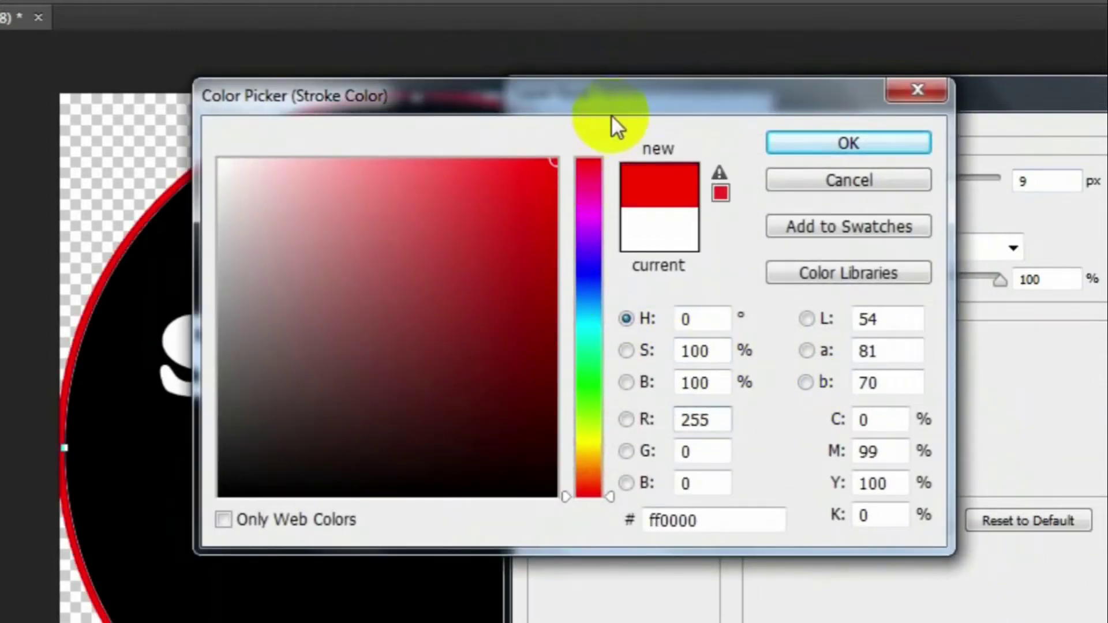
left_click_drag(633, 77, 892, 130)
left_click(757, 294)
left_click_drag(757, 294, 421, 168)
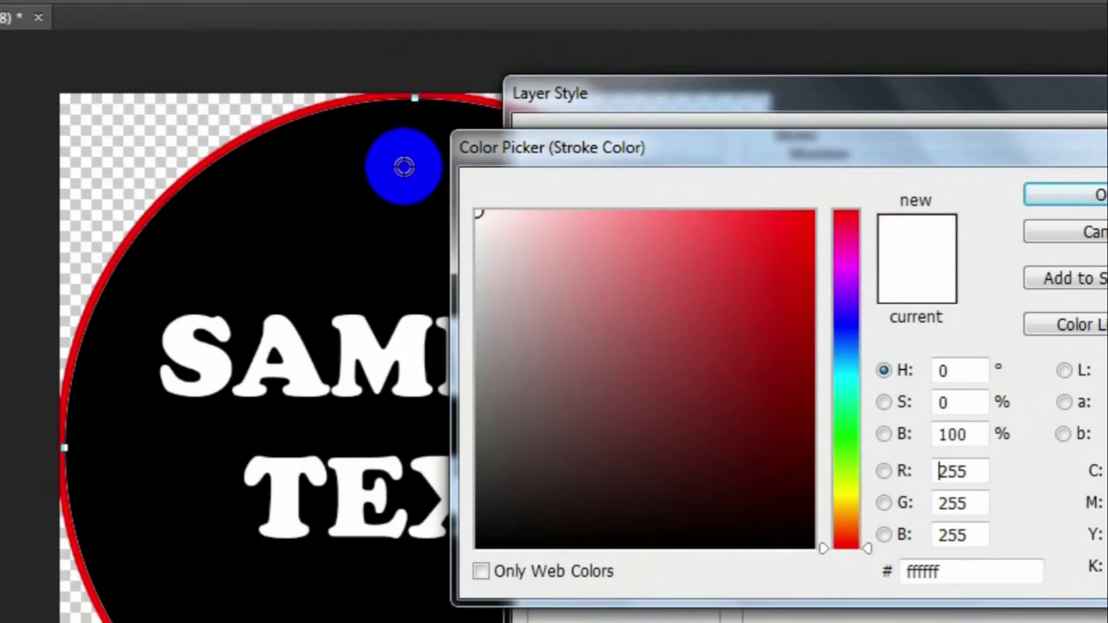
left_click(1067, 195)
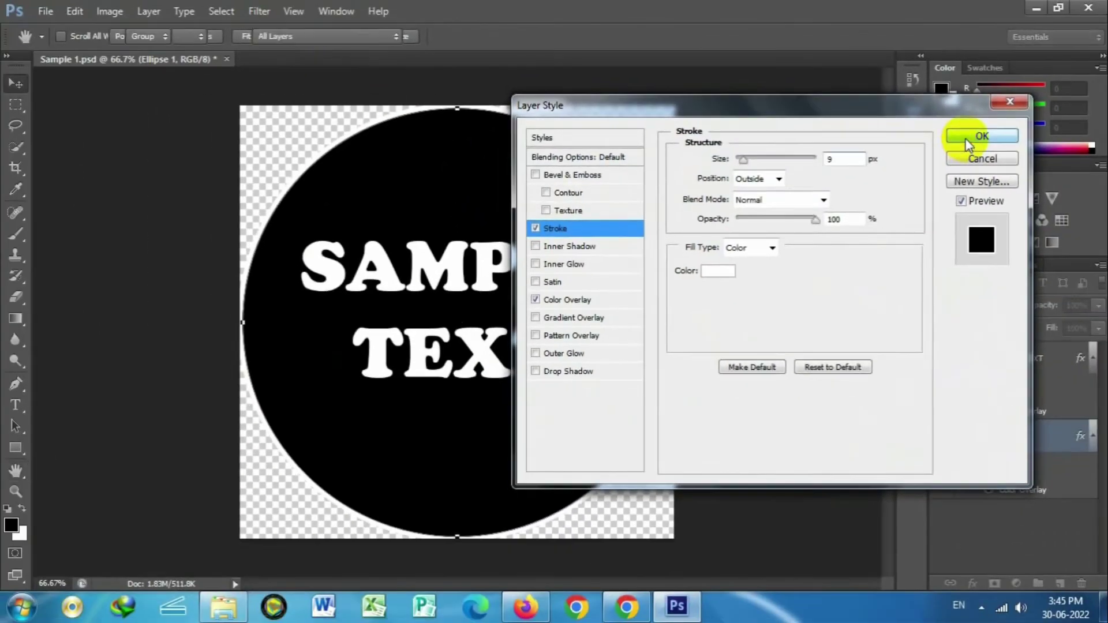
left_click(1049, 140)
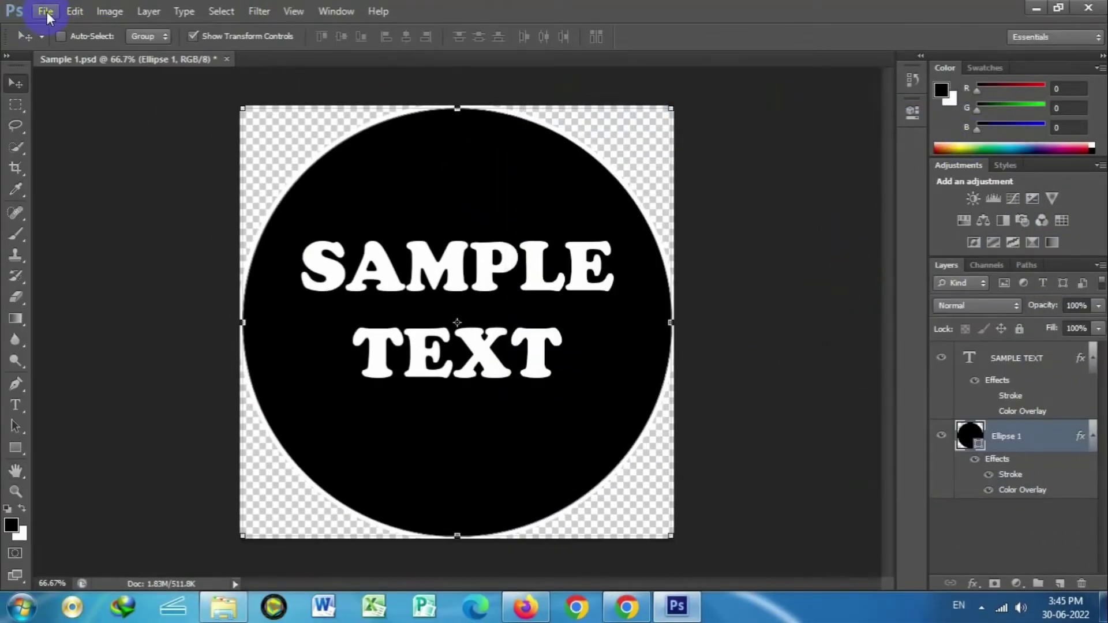
Step: Save the badge as LOGO.png on the Desktop, then begin quitting Photoshop
left_click(47, 12)
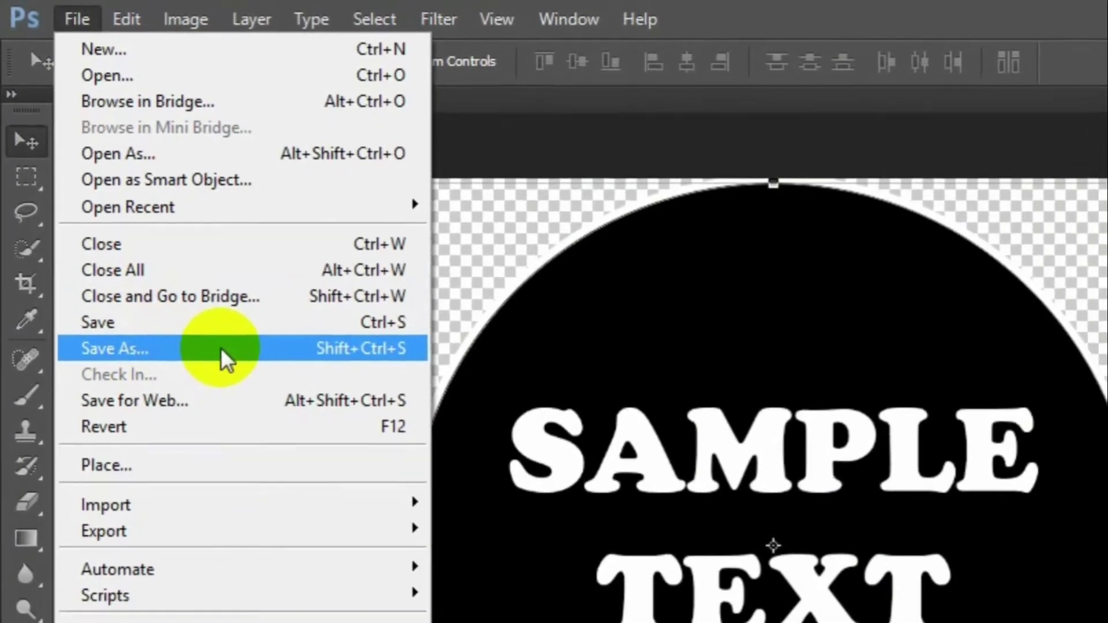
left_click(234, 370)
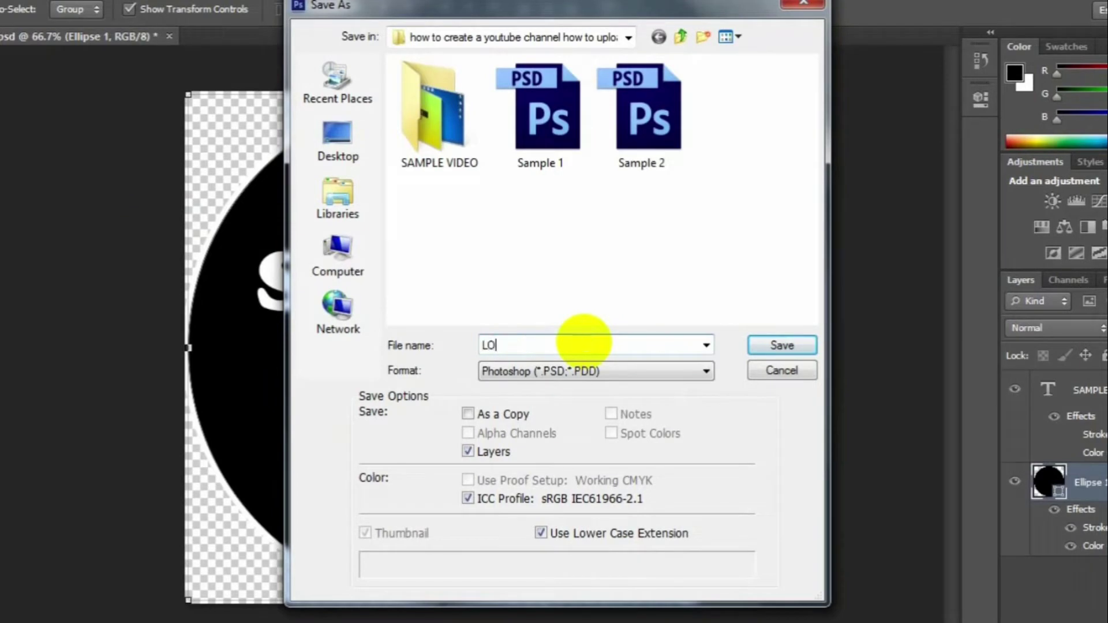
left_click(581, 373)
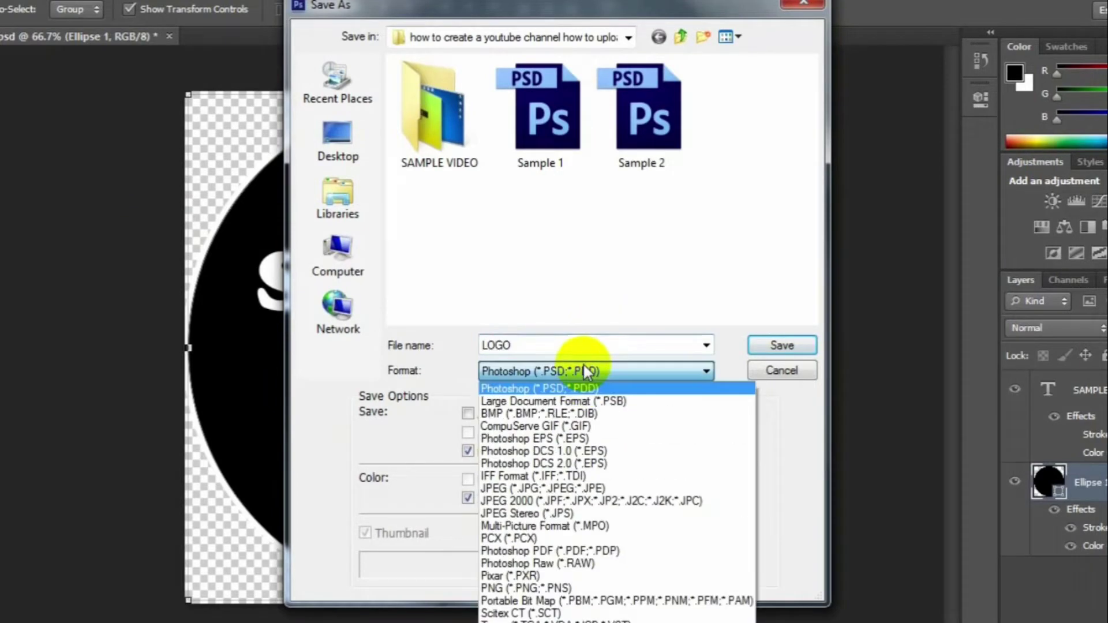
key("Down")
key("Down")
key("Down")
key("Down")
key("Down")
key("Down")
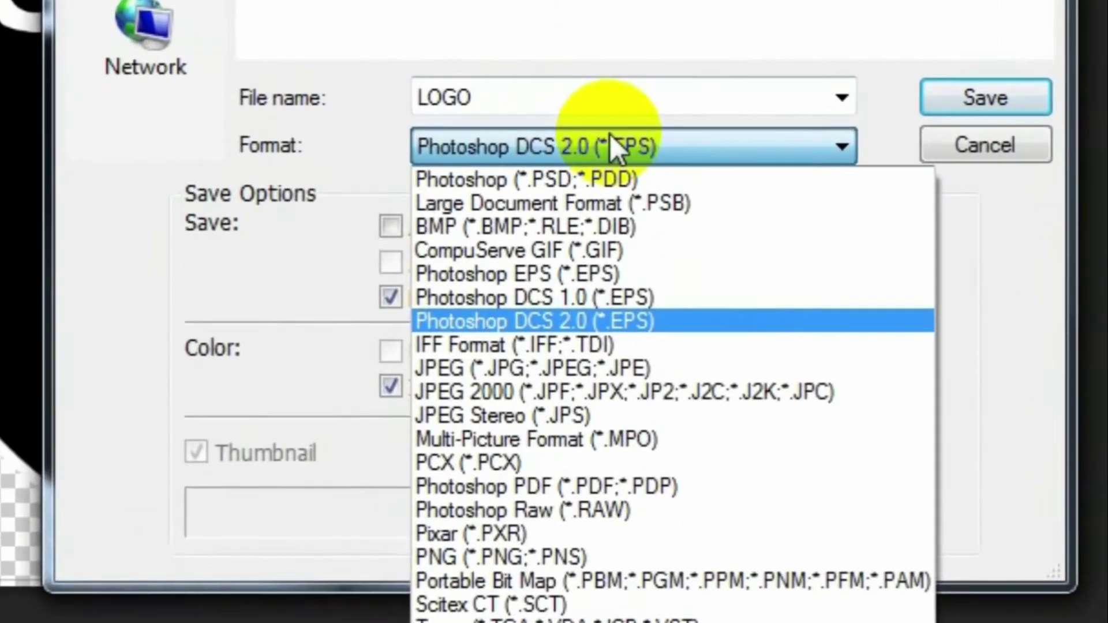
key("Down")
key("Down")
key("Down")
key("Down")
key("Down")
key("Down")
key("Down")
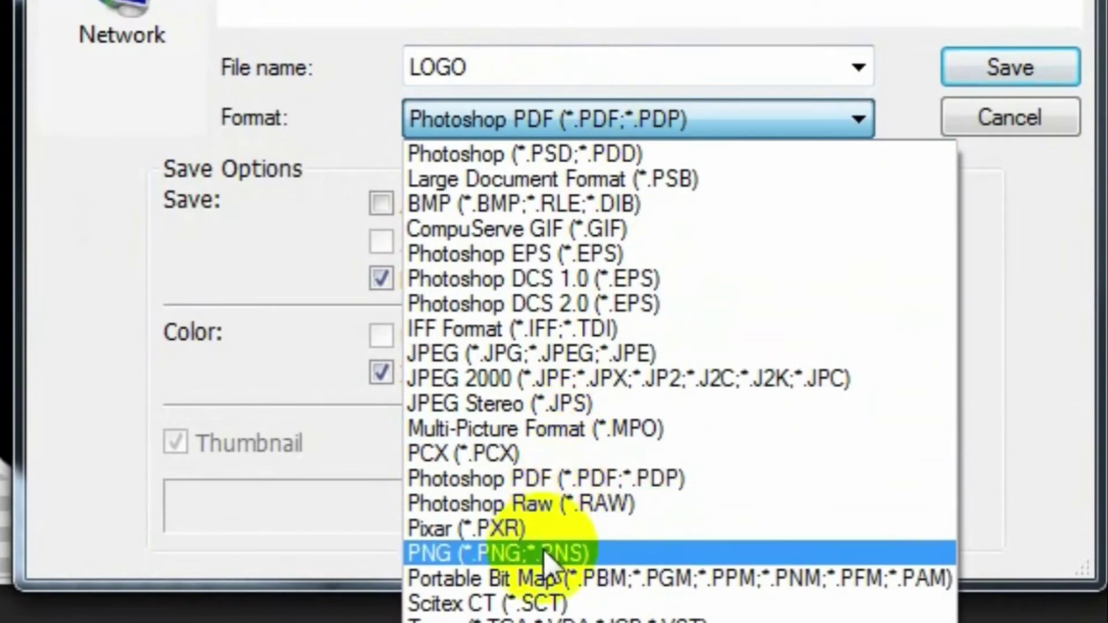
left_click(620, 551)
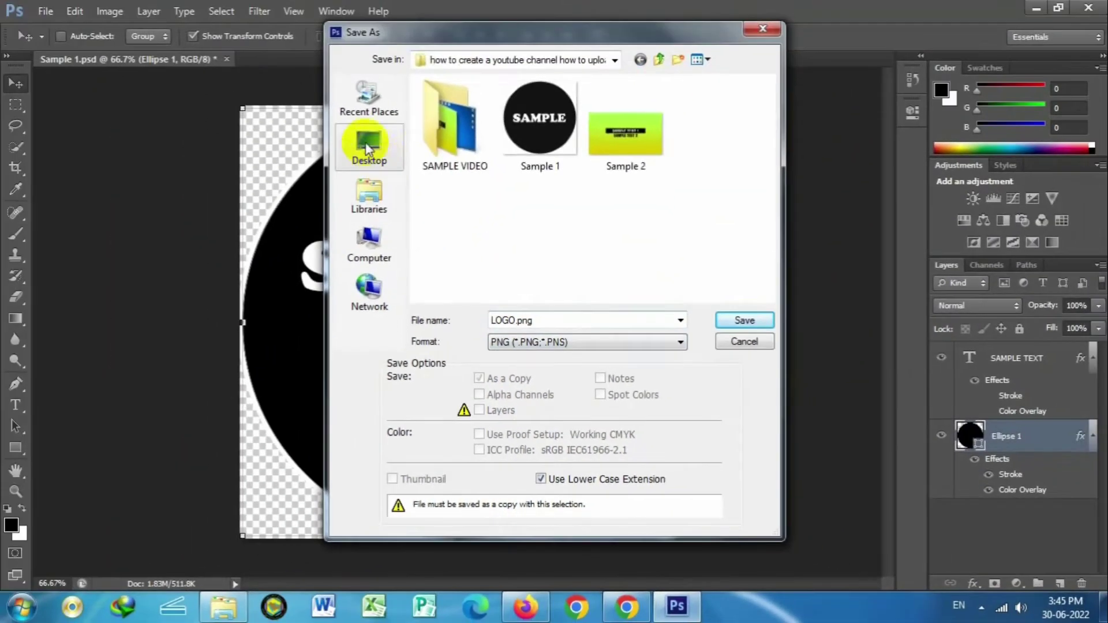
left_click(365, 149)
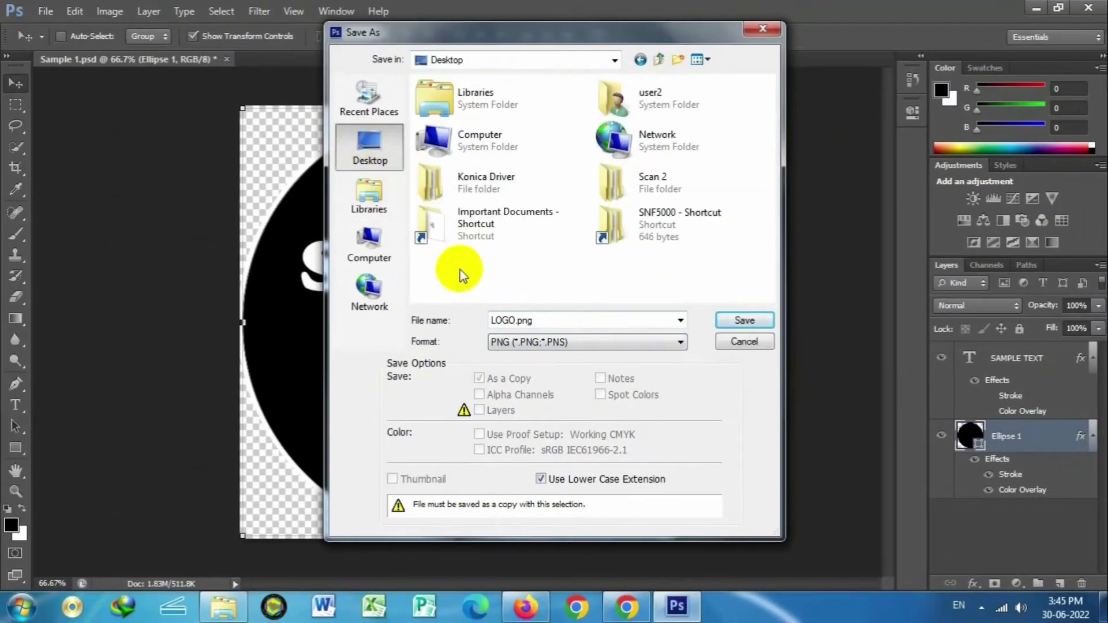
left_click(741, 323)
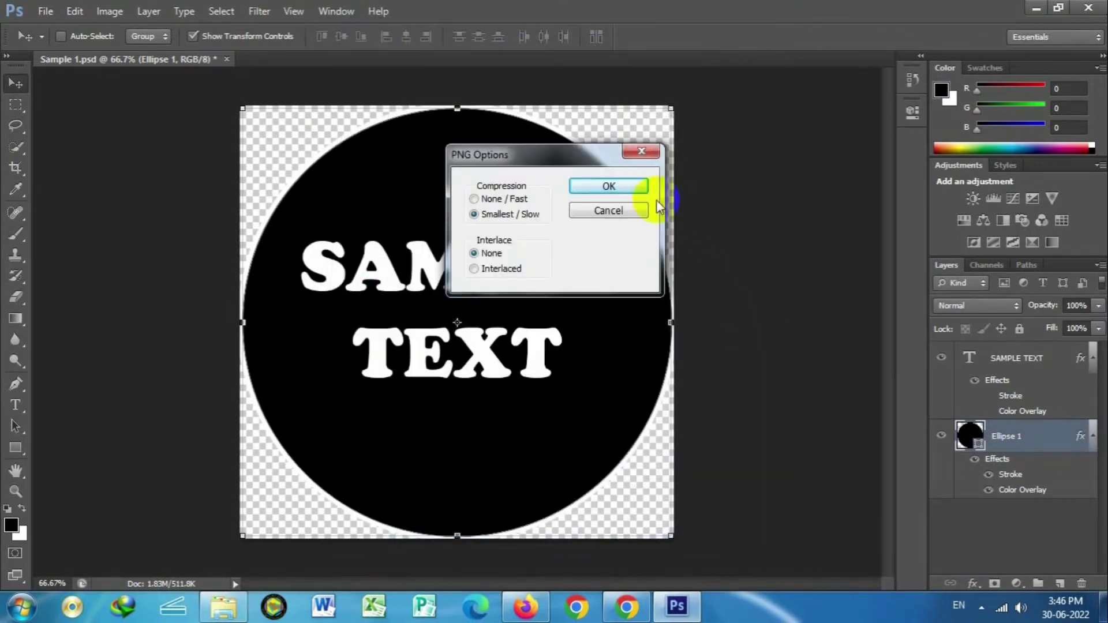
left_click(617, 187)
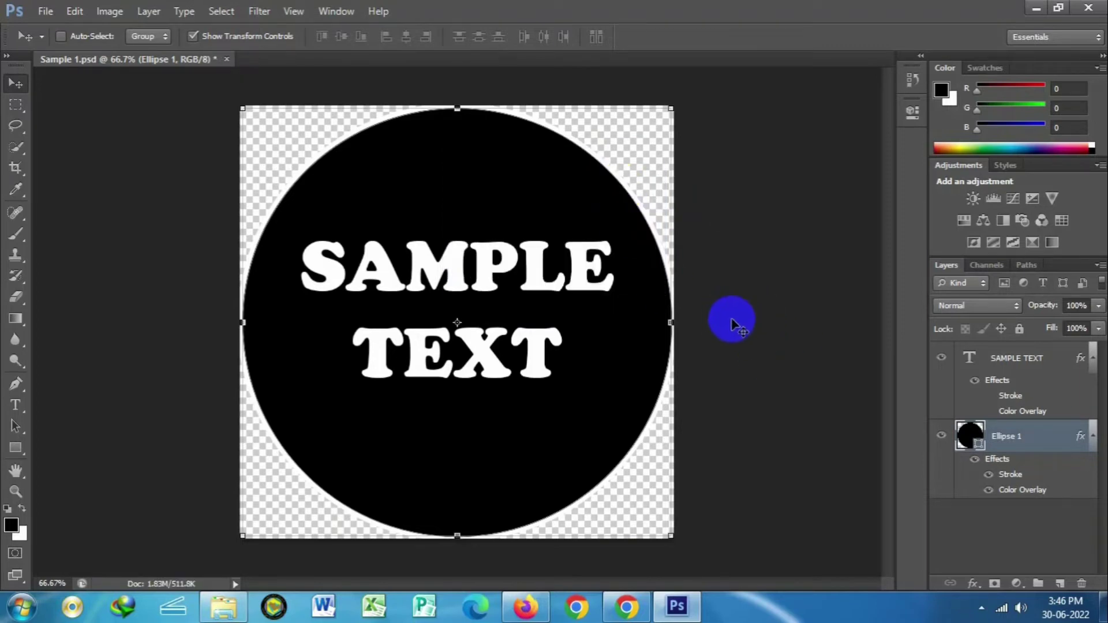
left_click(1097, 8)
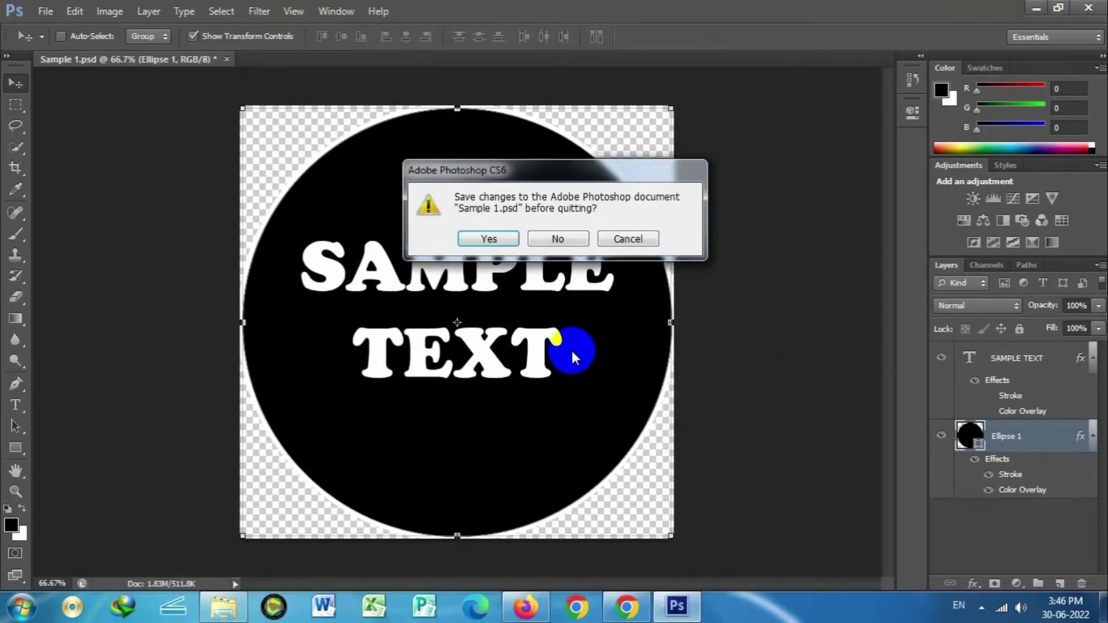
Step: Save Sample 1.psd on quitting, then open Sample 2.psd from the Explorer folder
left_click(489, 239)
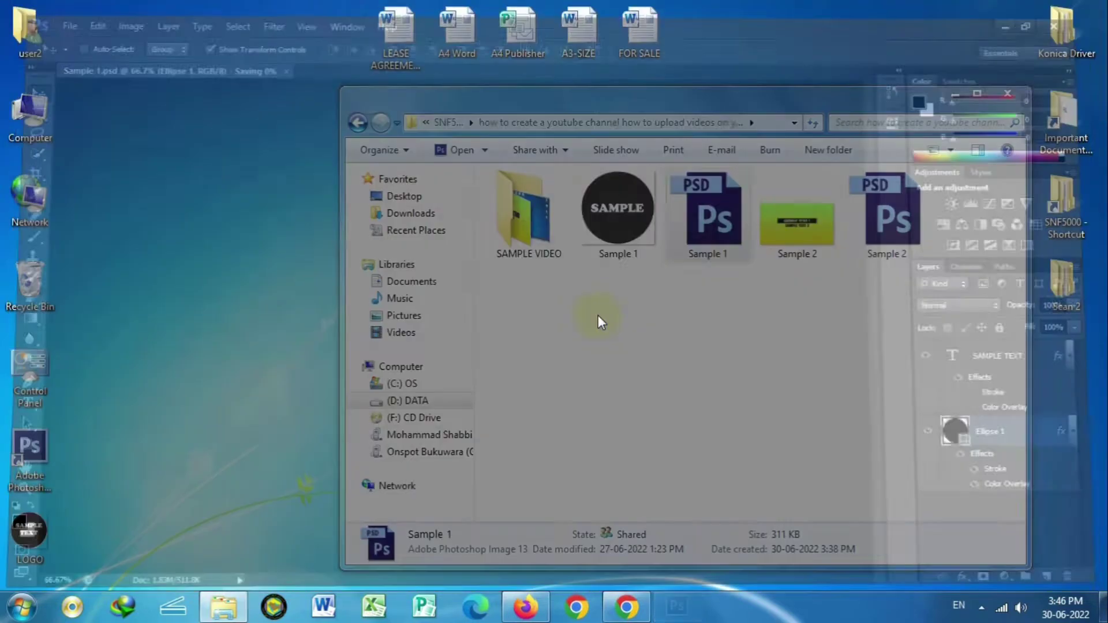
left_click(733, 321)
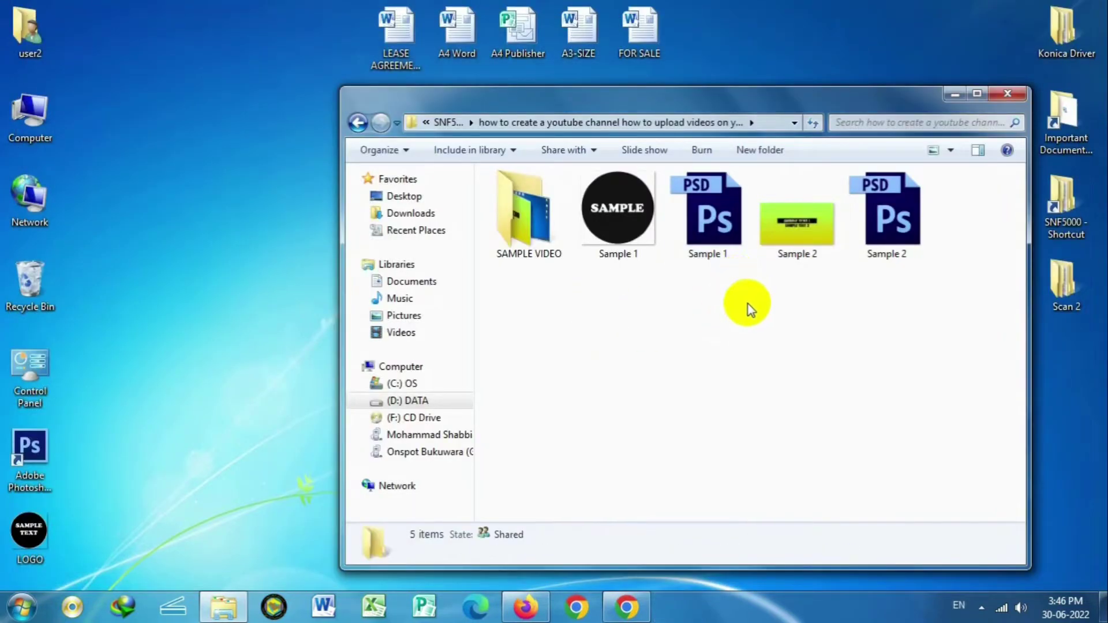
double_click(894, 218)
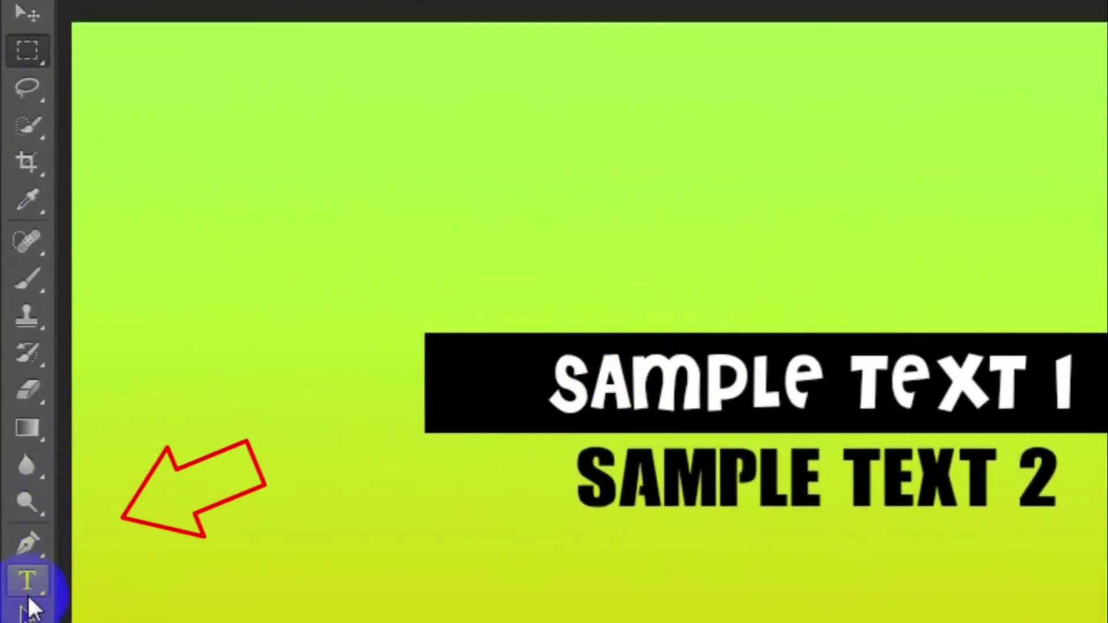
Step: Retype the first text line of Sample 2.psd as SAMPLE TEXT ONLY
left_click(23, 580)
left_click(705, 383)
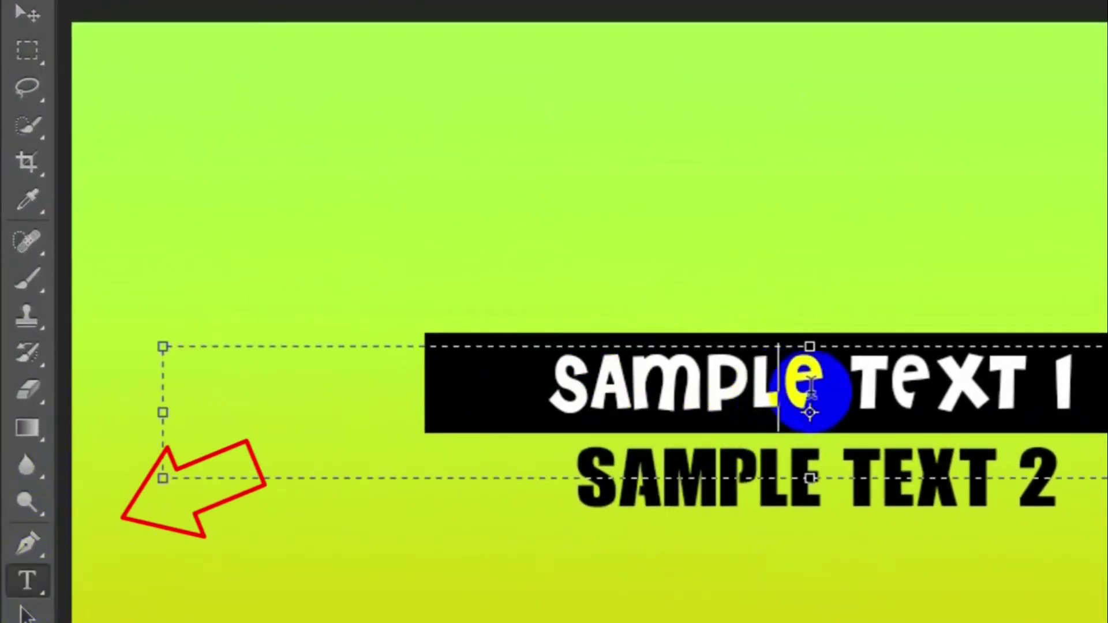
left_click(1080, 385)
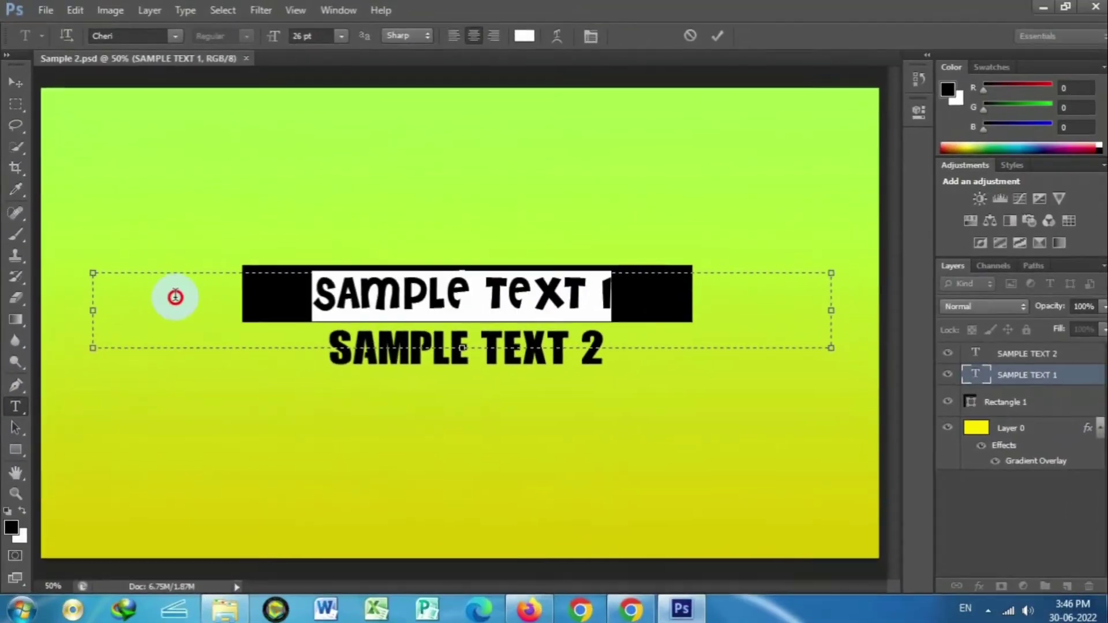
left_click_drag(305, 390, 1065, 383)
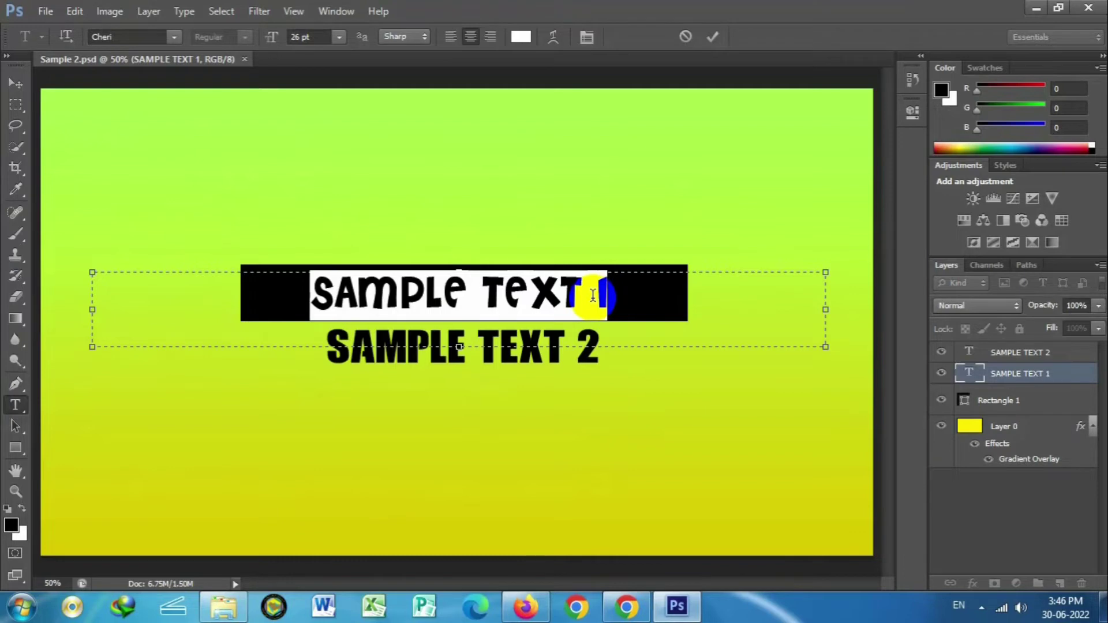
type("SA")
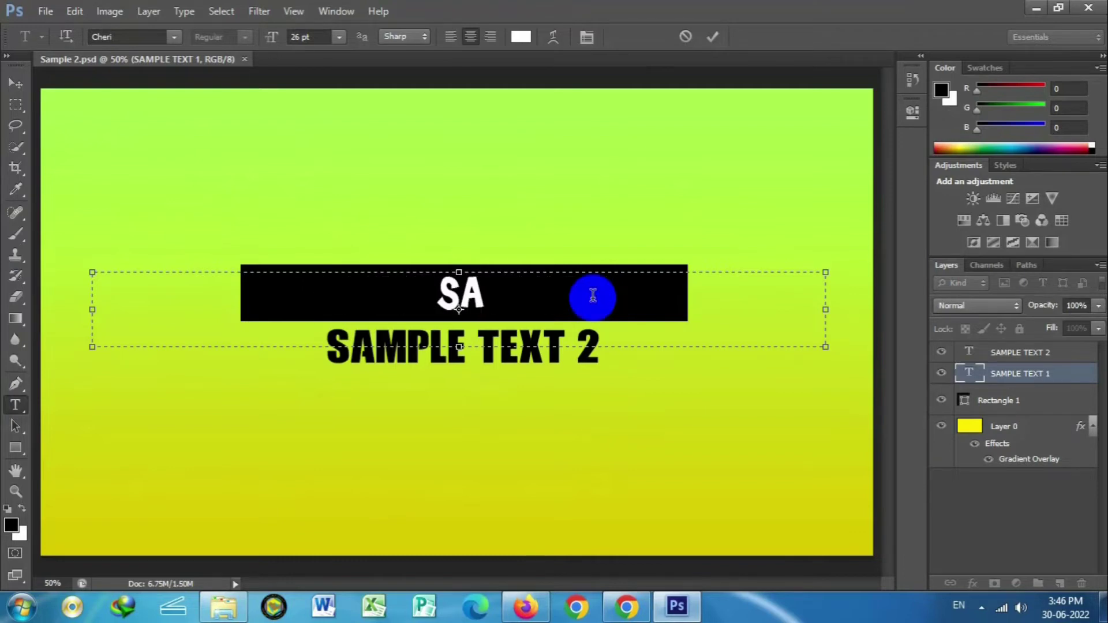
type("MPLE")
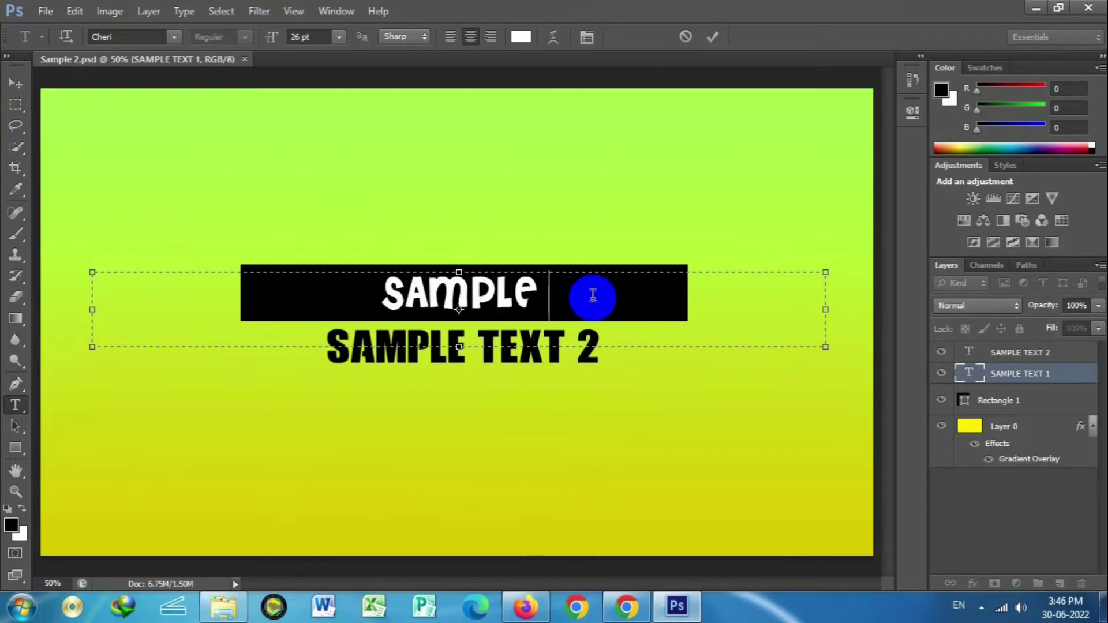
type(" TEXT")
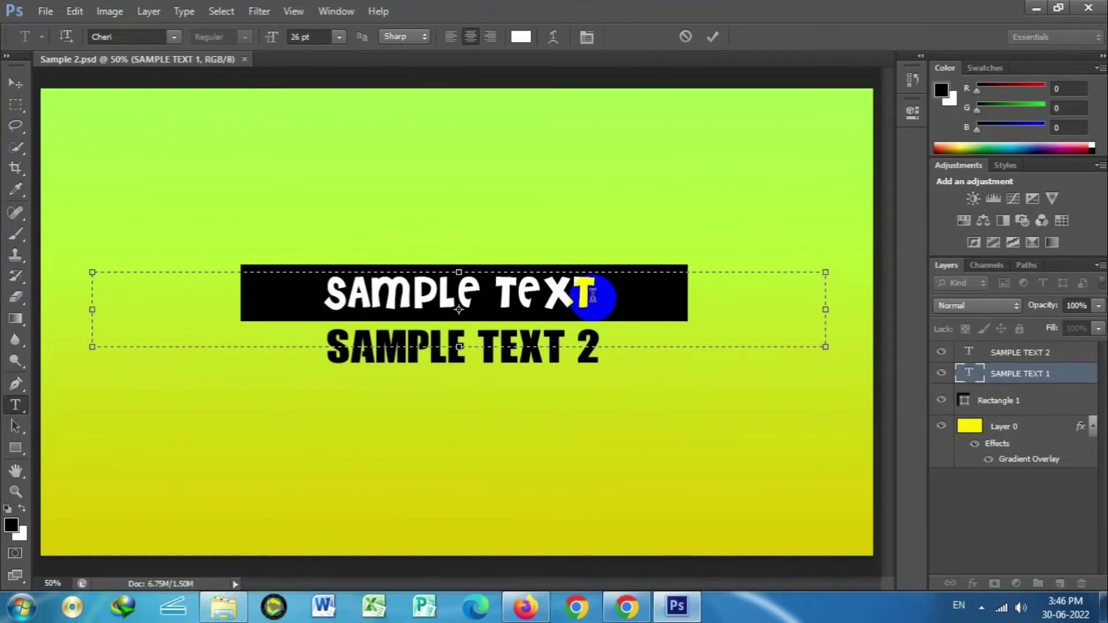
type(" 1NLY")
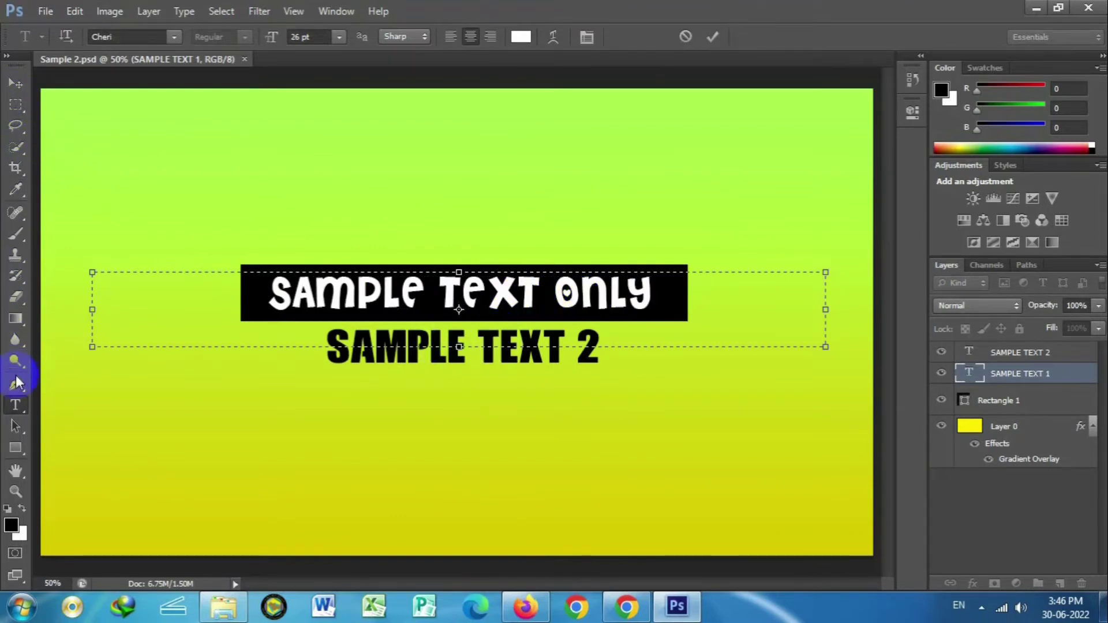
left_click(14, 90)
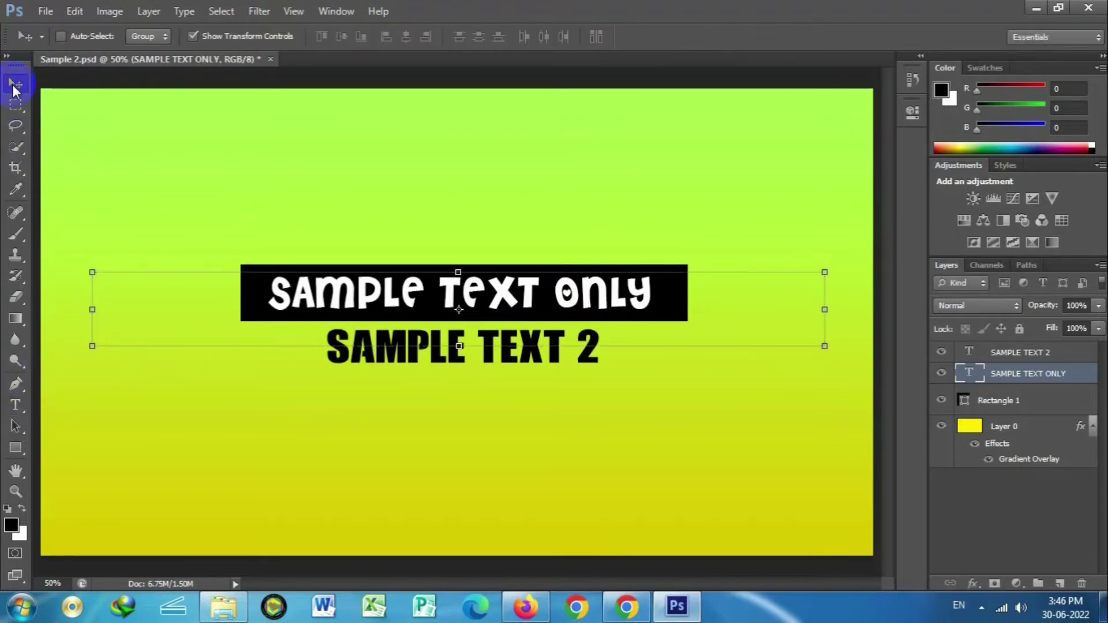
Step: Replace the second text line with IN HINDI and commit the edit
left_click(15, 406)
left_click(383, 346)
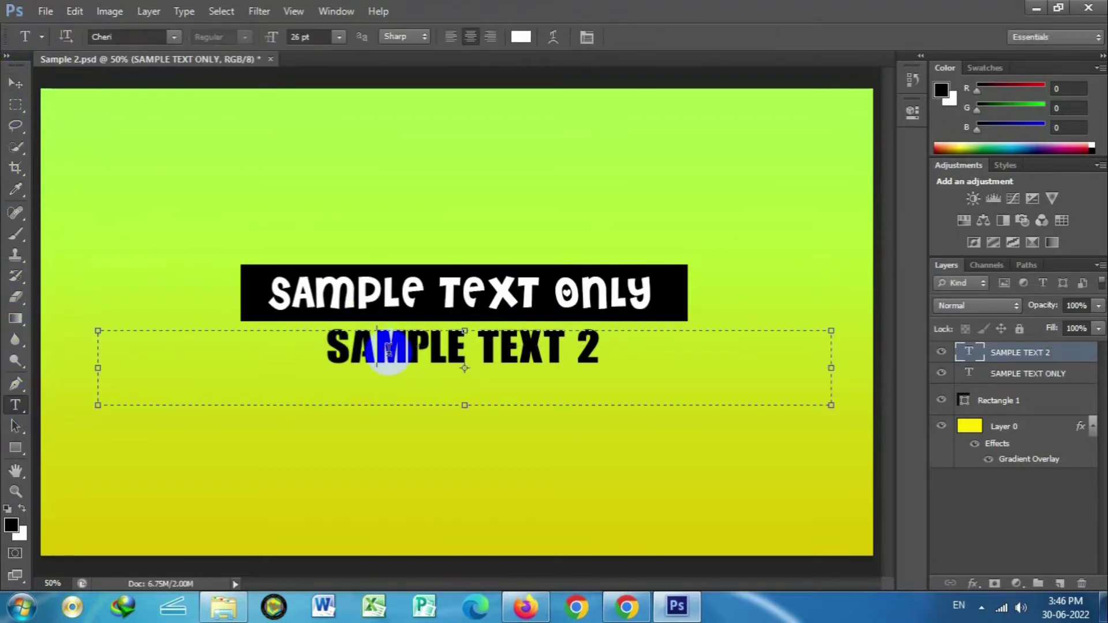
double_click(598, 352)
left_click_drag(601, 354, 300, 333)
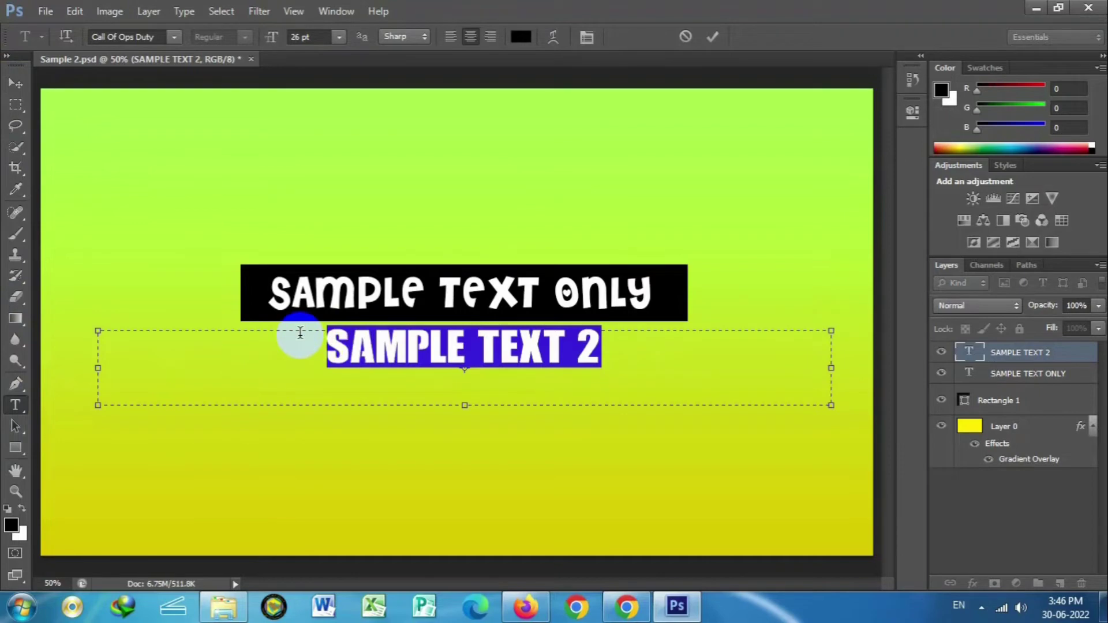
type("IN HINDI")
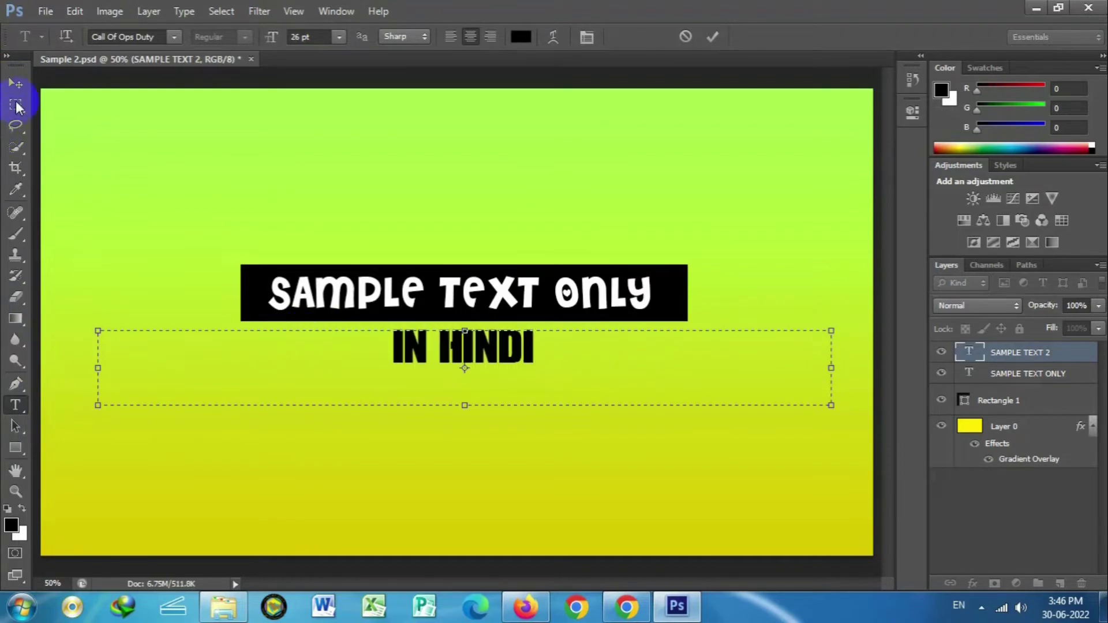
left_click(15, 85)
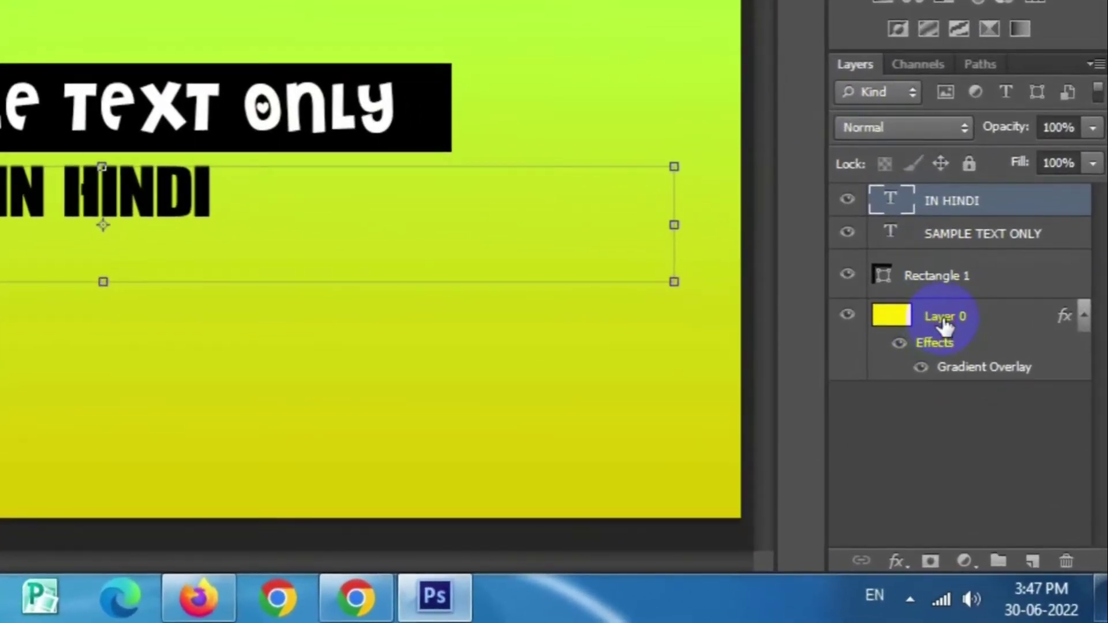
left_click(945, 318)
right_click(946, 319)
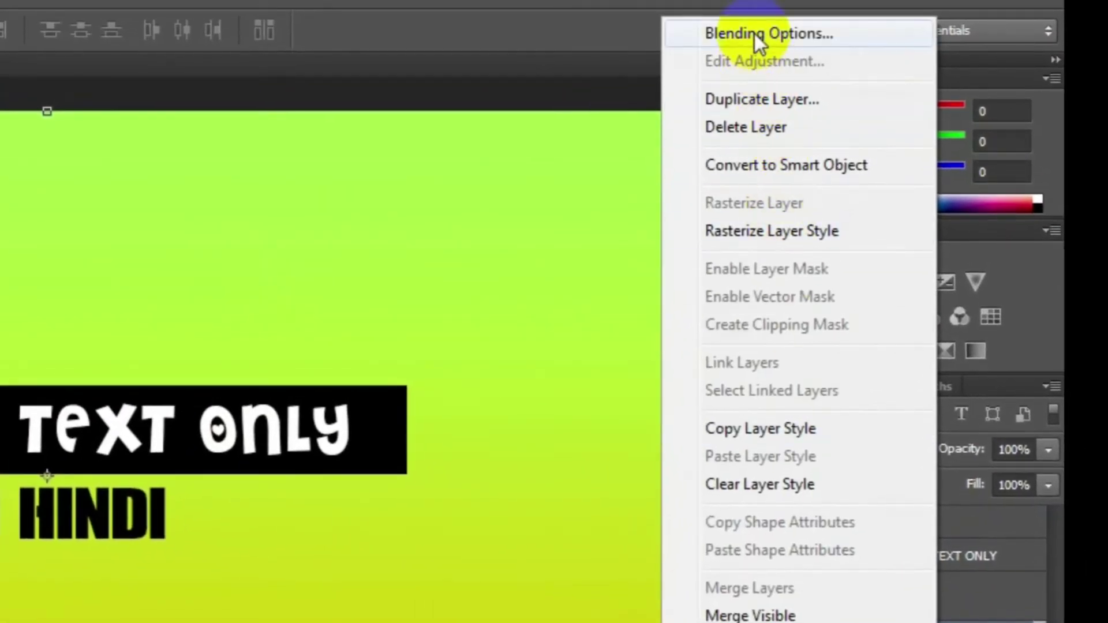
left_click(813, 33)
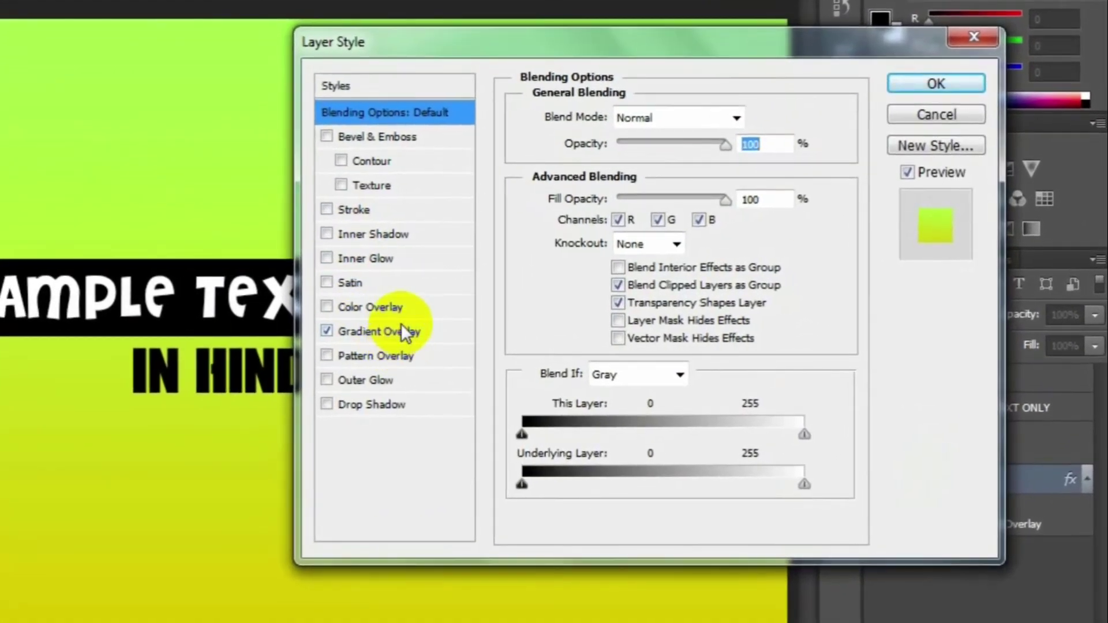
left_click(554, 320)
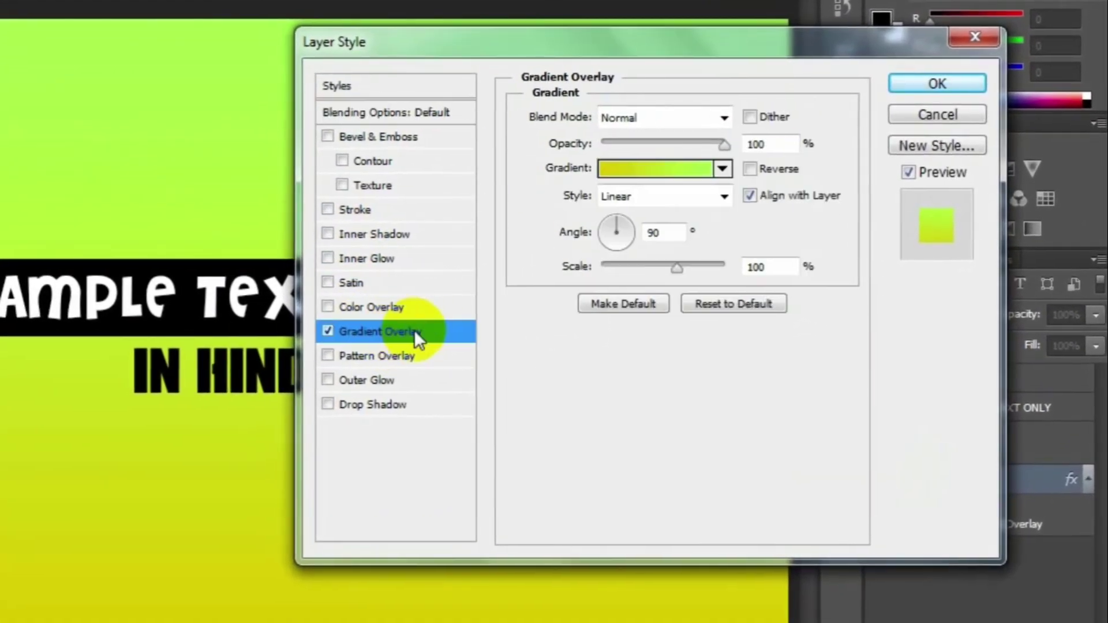
left_click(758, 169)
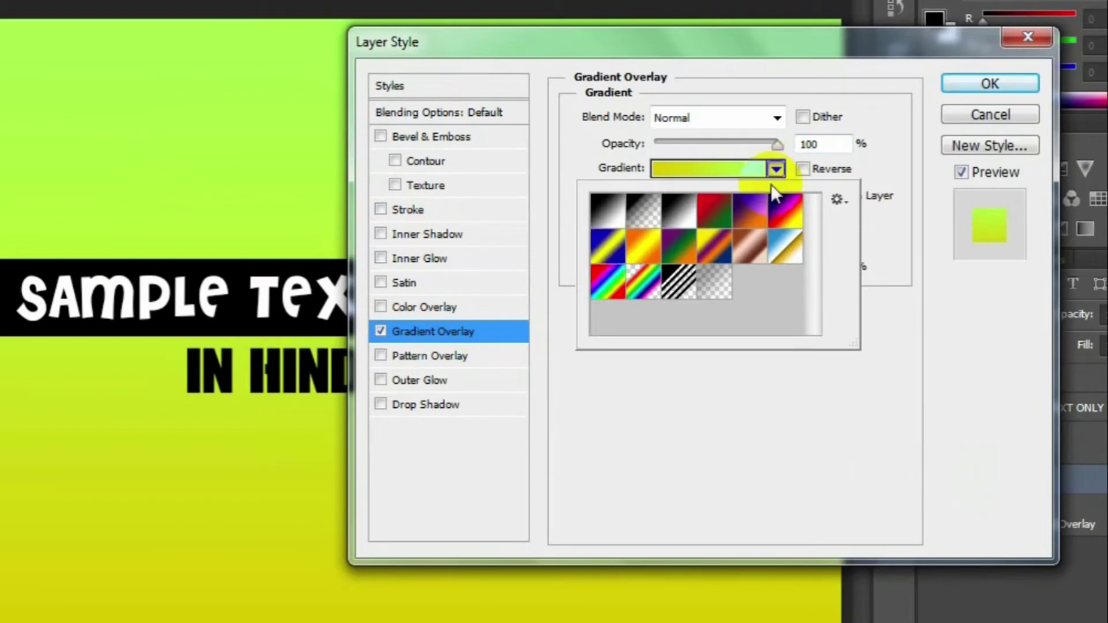
left_click(607, 282)
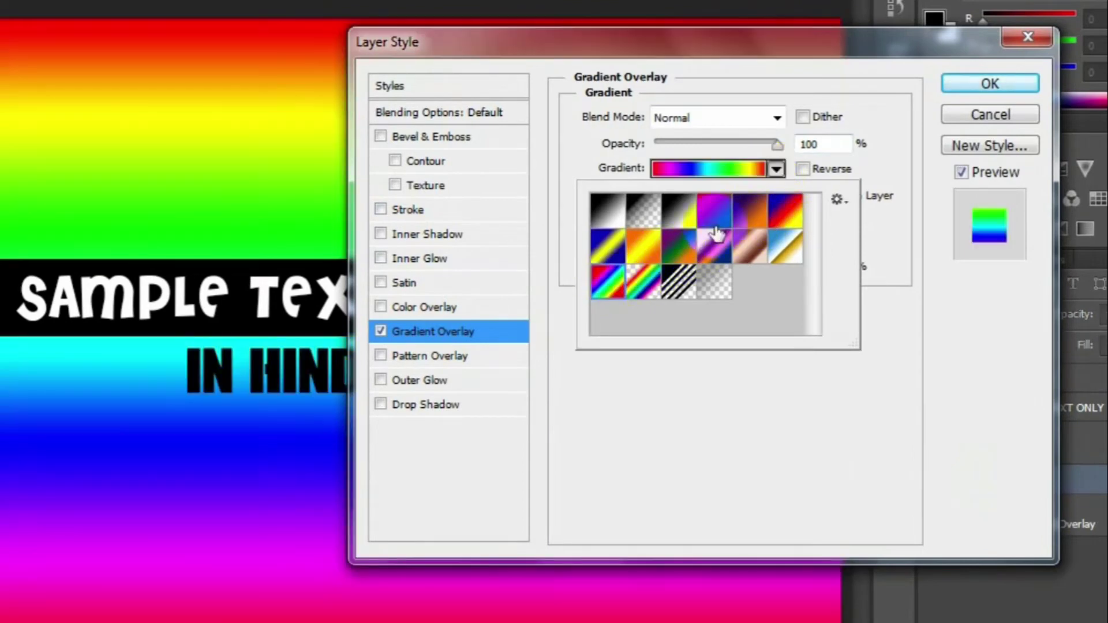
left_click(775, 169)
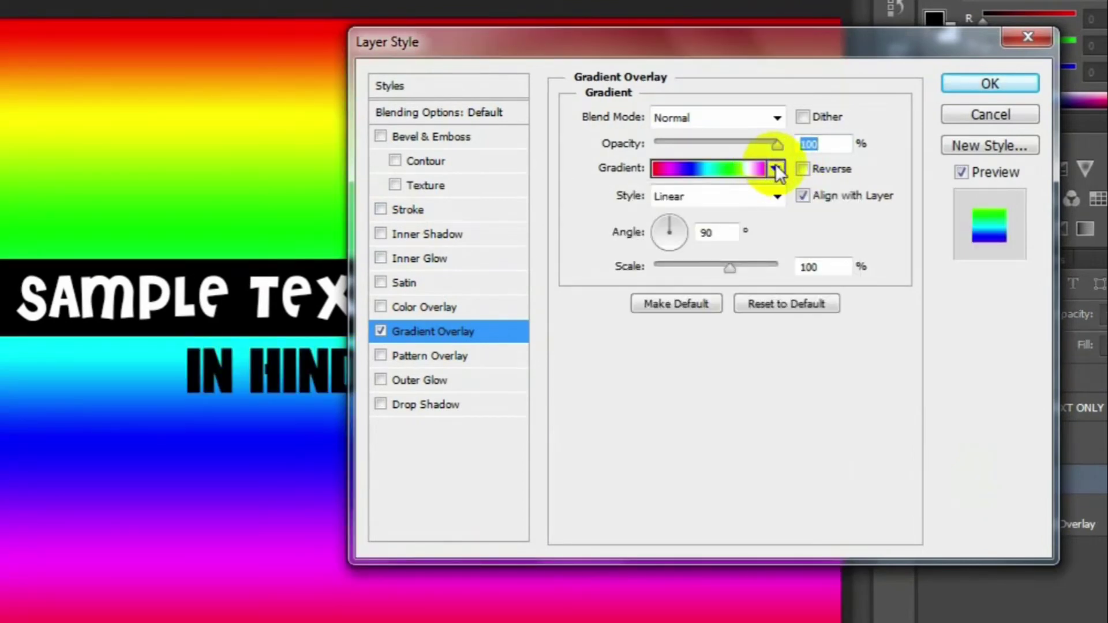
left_click(777, 168)
left_click(627, 215)
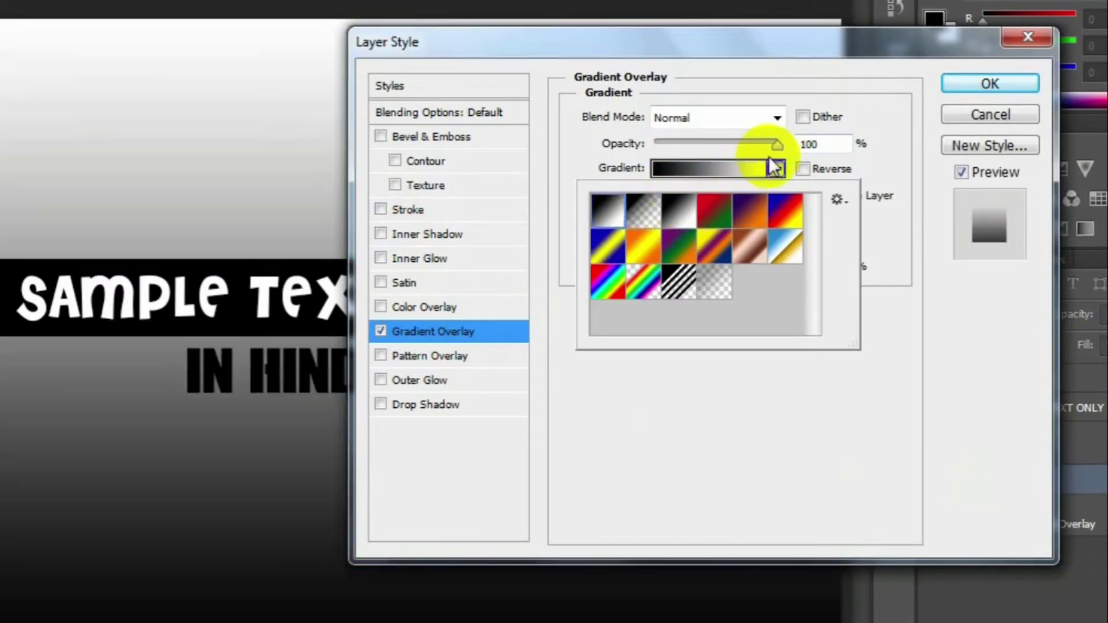
left_click(744, 294)
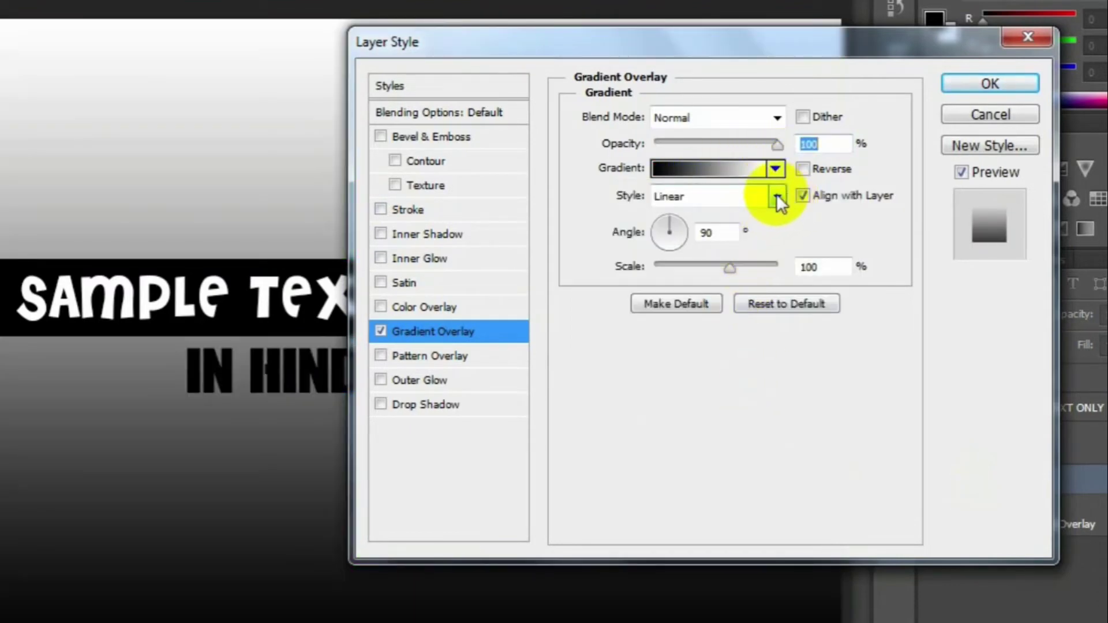
left_click(381, 331)
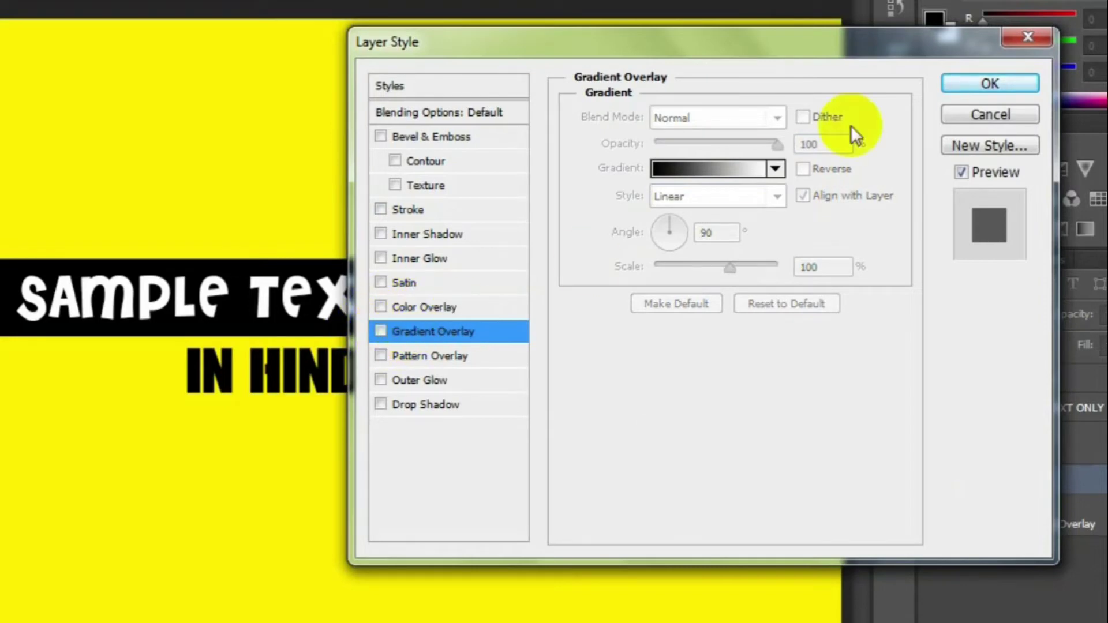
left_click(424, 306)
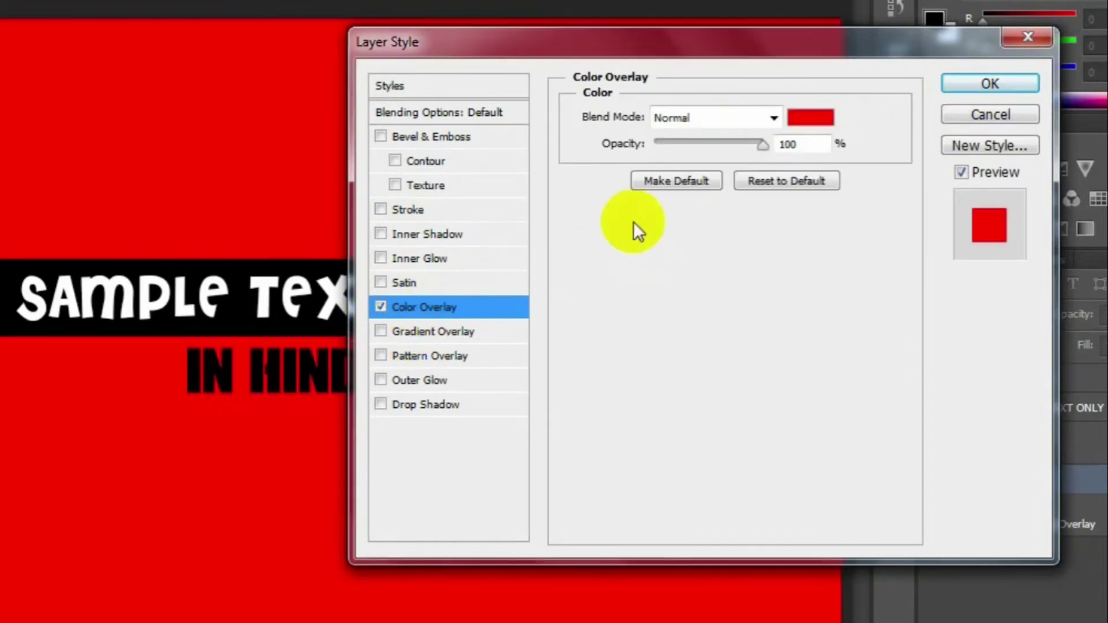
left_click(811, 118)
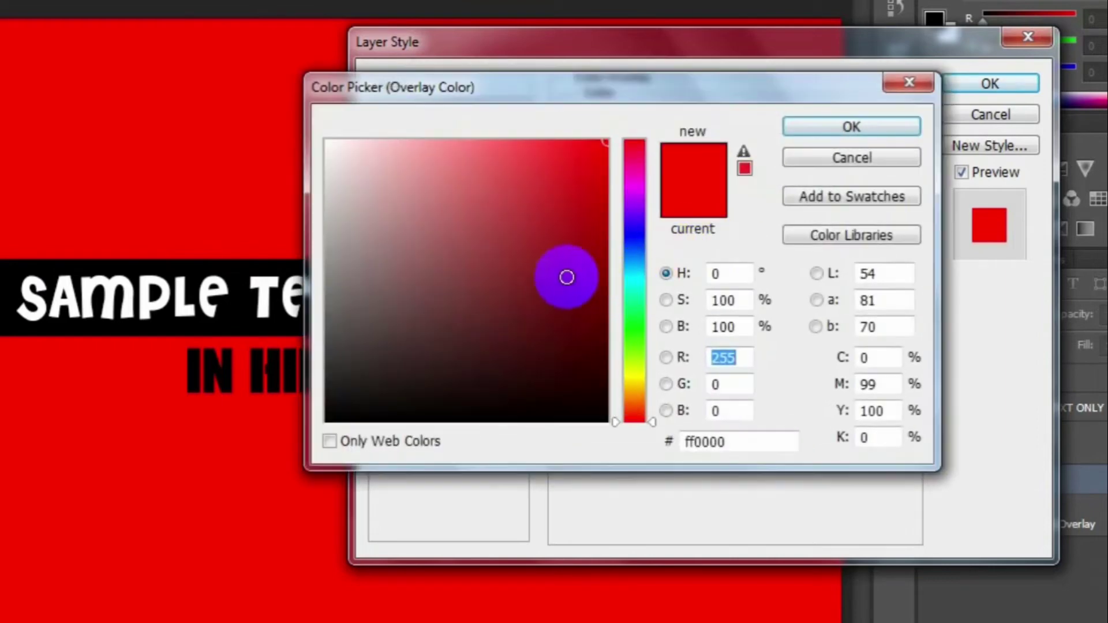
left_click_drag(566, 275, 333, 212)
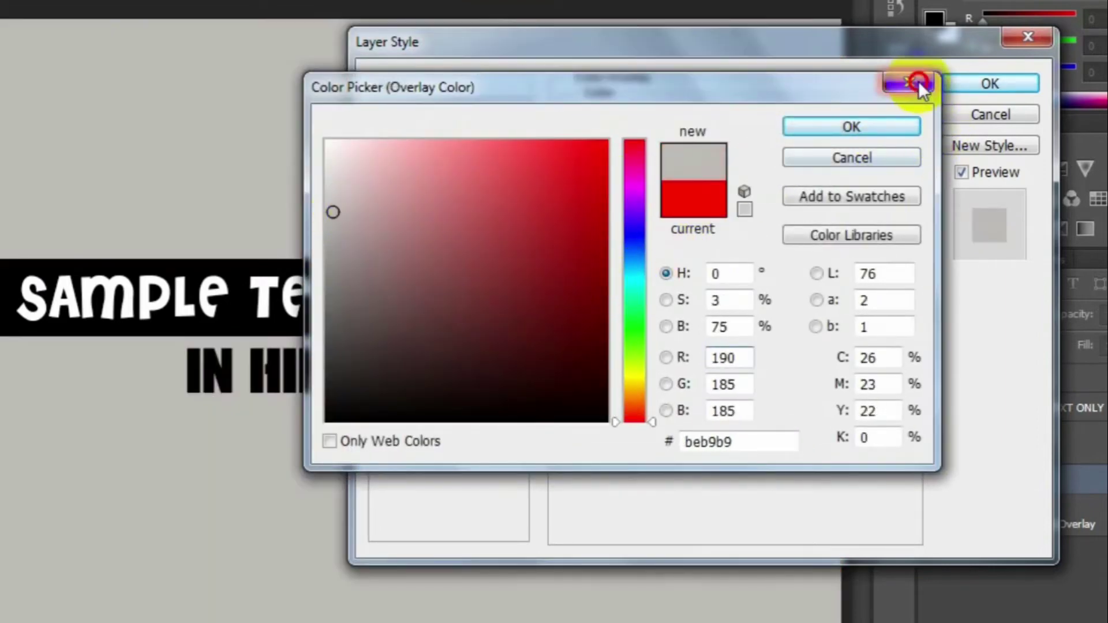
left_click(918, 85)
left_click(970, 115)
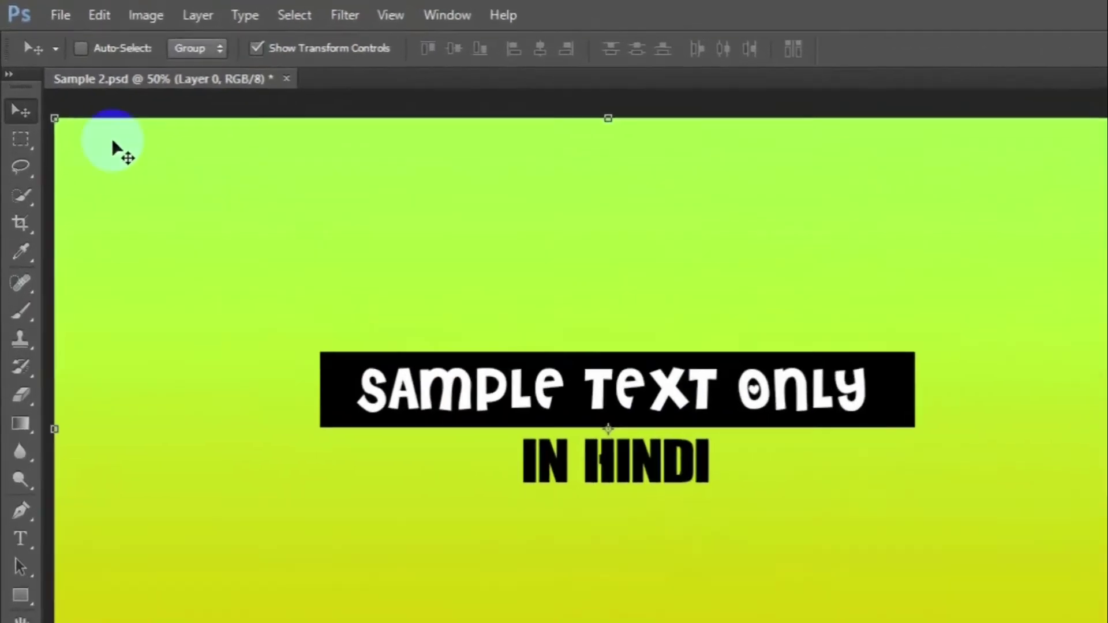
Step: Save the banner as a PNG named BANNER, then close Photoshop discarding Sample 2.psd changes
left_click(61, 15)
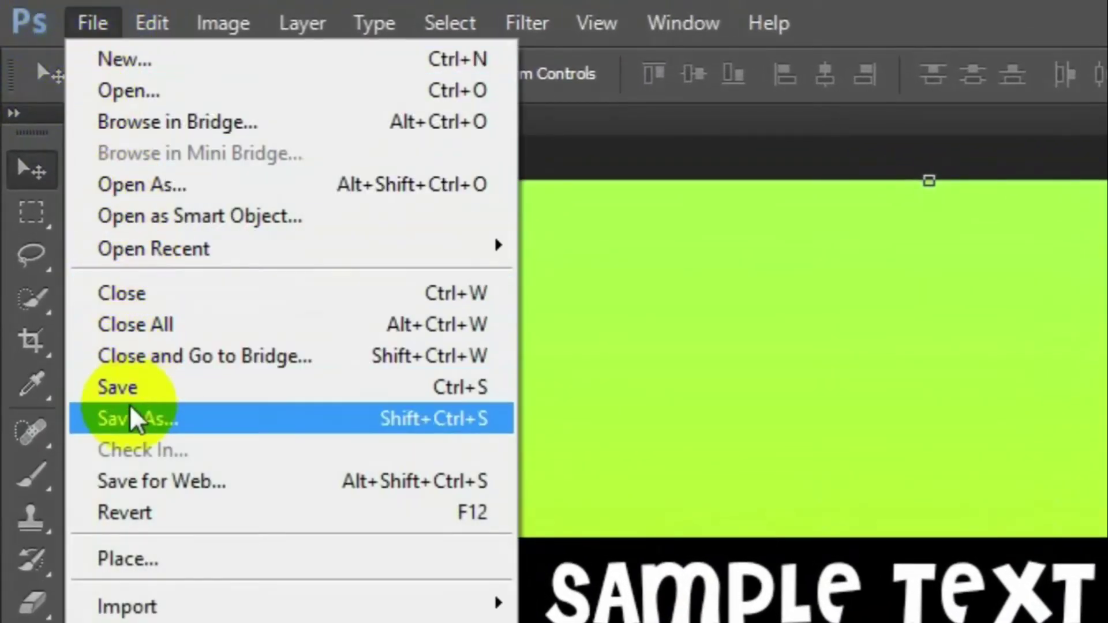
left_click(153, 420)
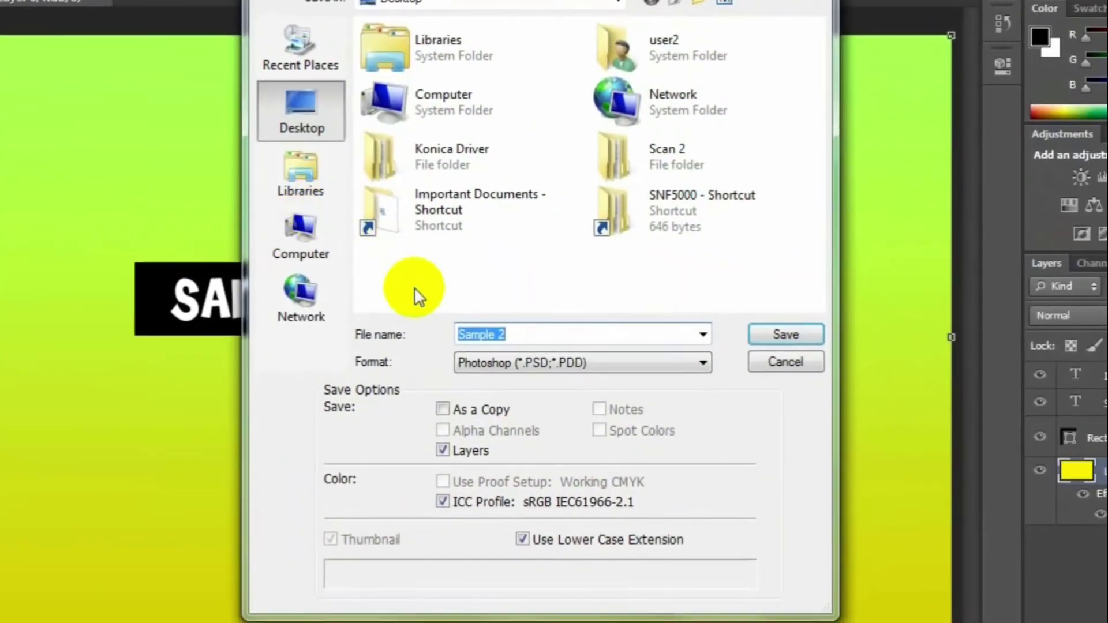
type("BANNER.psd")
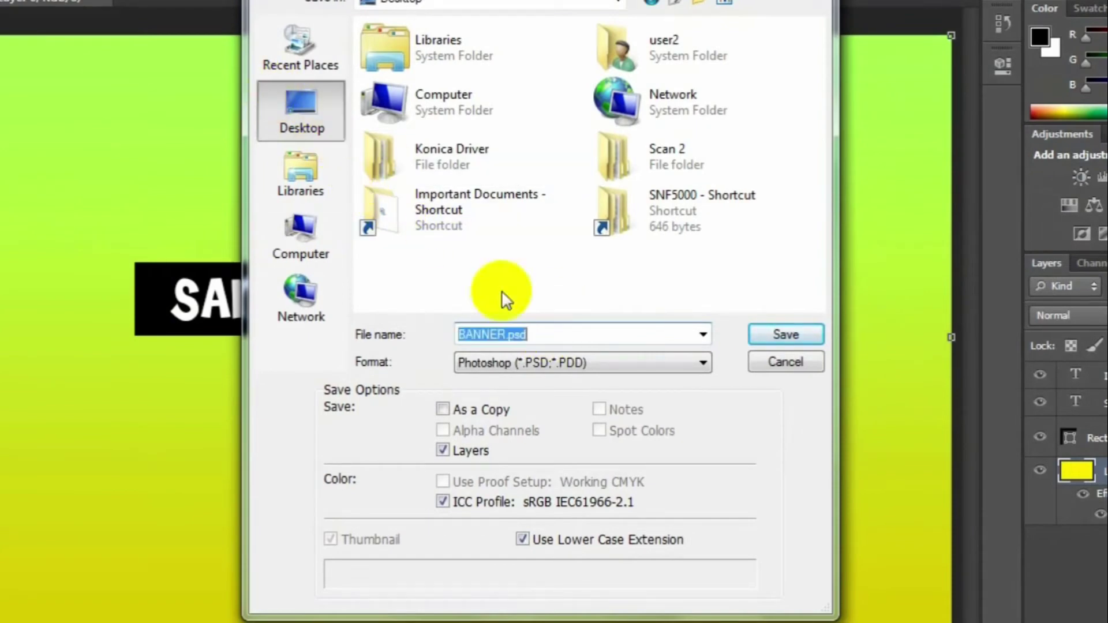
left_click(567, 372)
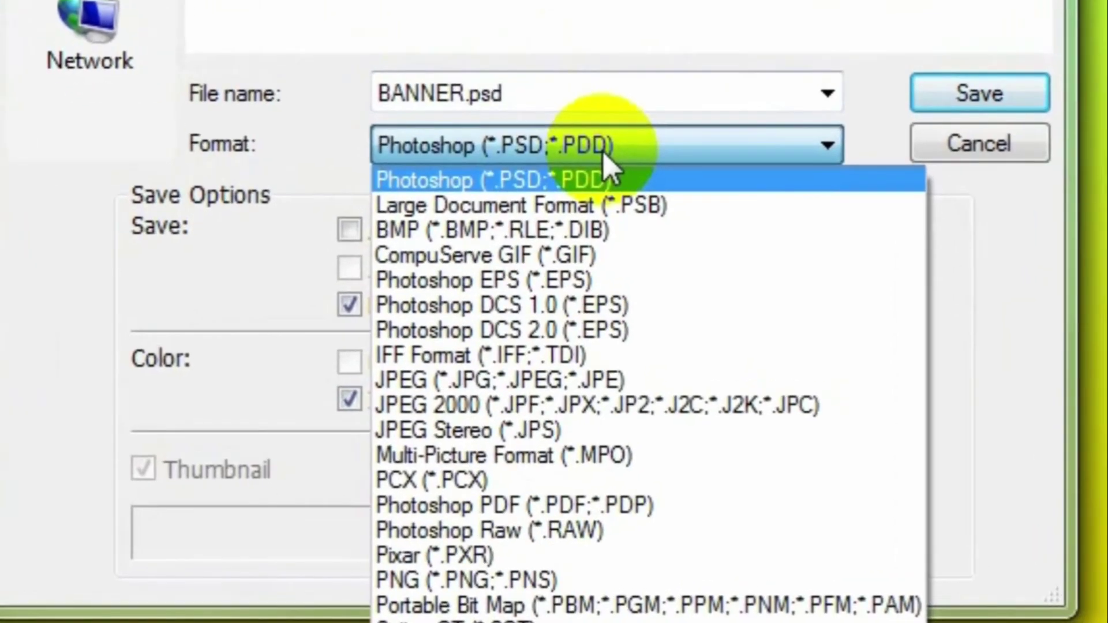
key("Down")
key("Down")
key("Down")
key("Down")
key("Down")
key("Down")
key("Down")
key("Down")
key("Down")
key("Down")
key("Down")
key("Down")
key("Down")
key("Down")
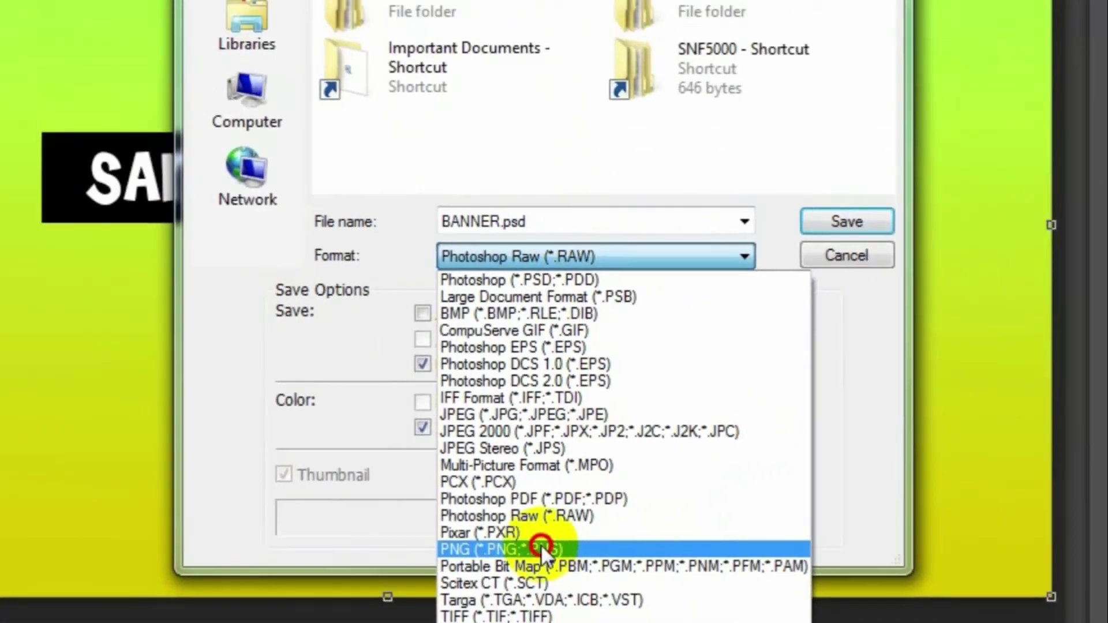
left_click(541, 549)
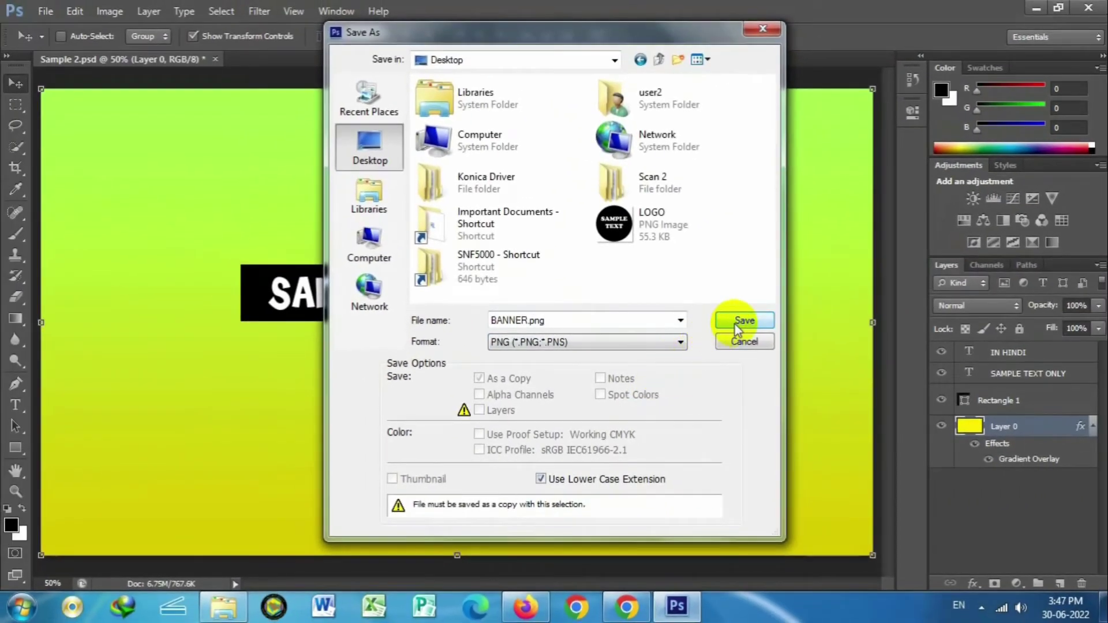
left_click(737, 323)
left_click(610, 185)
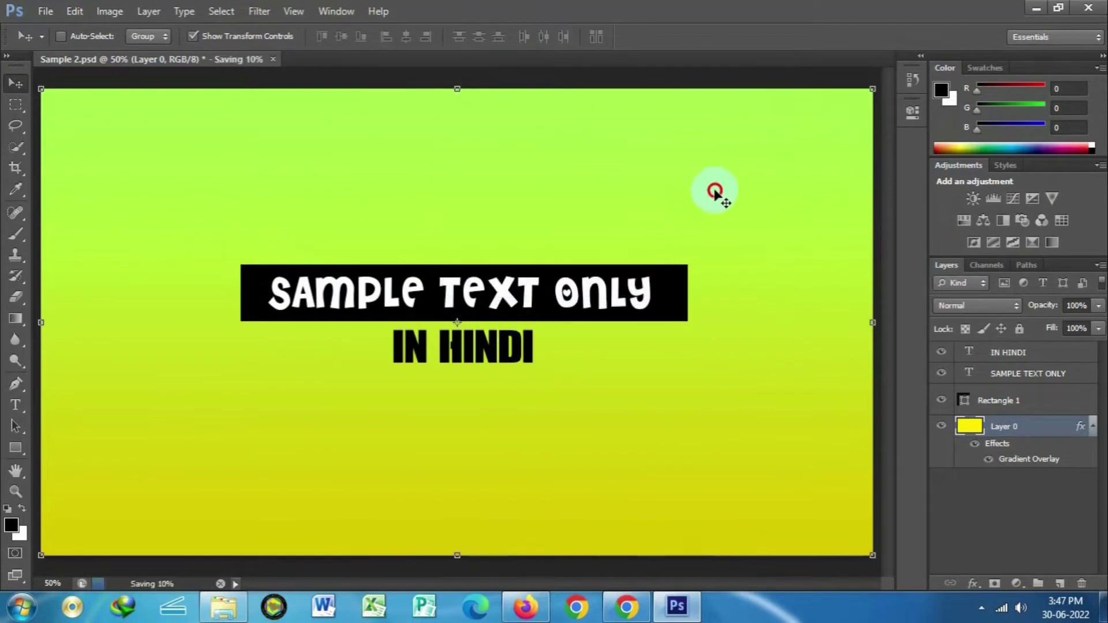
left_click(1089, 7)
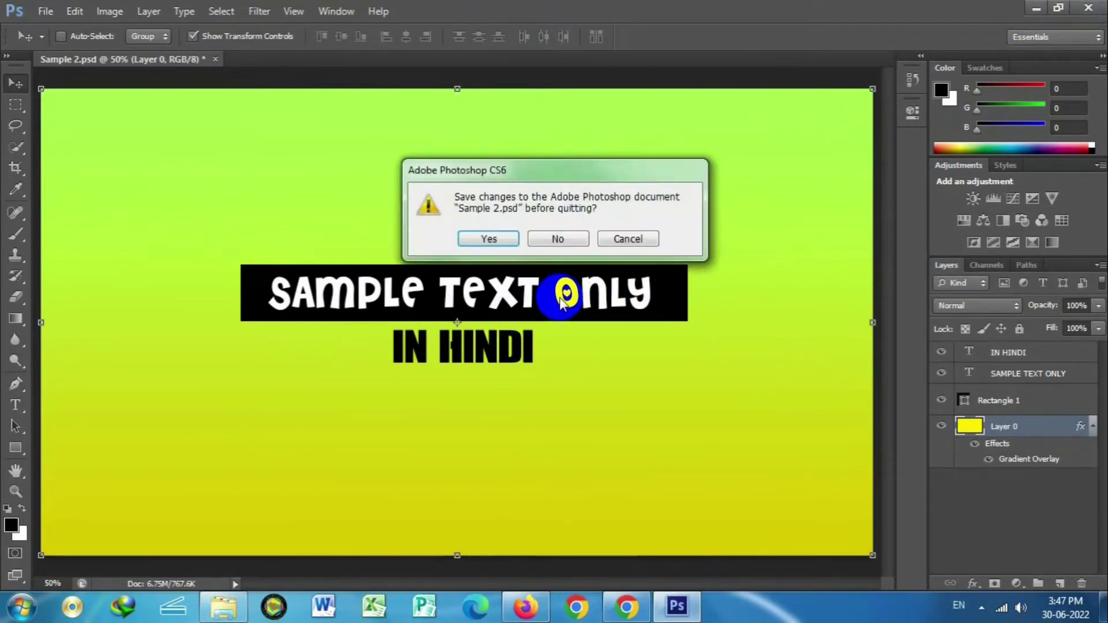
left_click(558, 239)
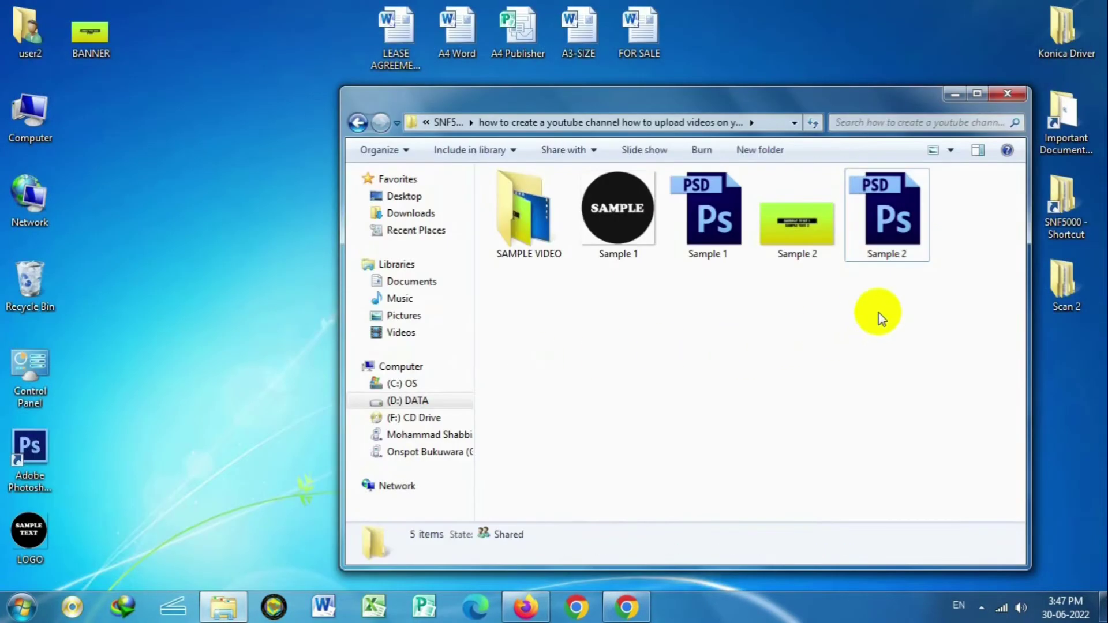
Step: Hide the Explorer folder and return to Chrome's YouTube Studio Branding page
key("super+d")
left_click(626, 607)
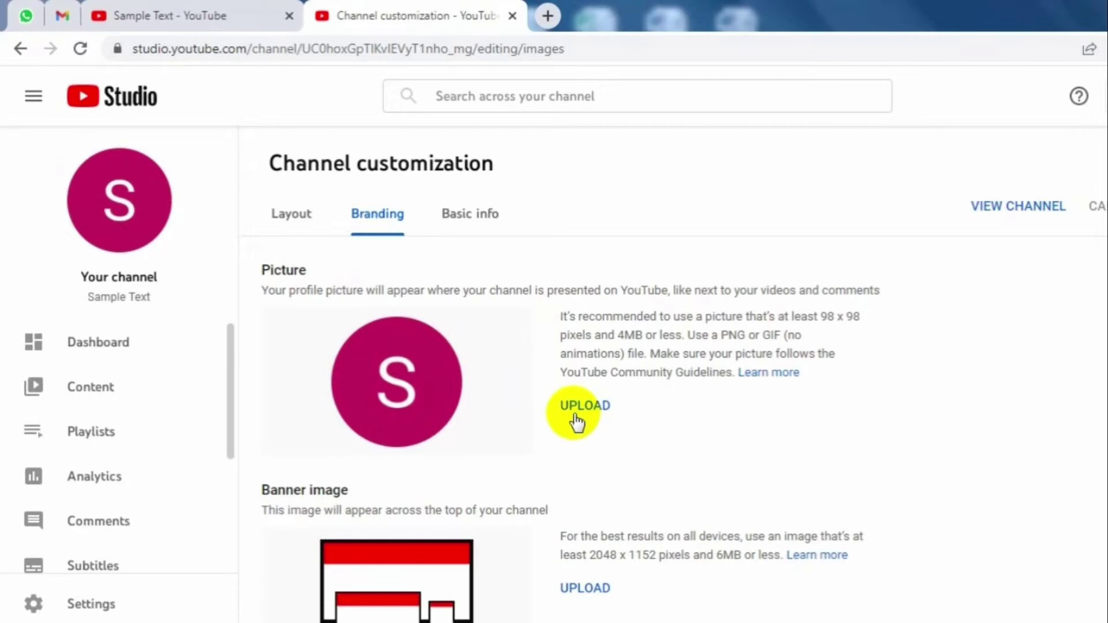
Step: Upload LOGO from the Desktop as the channel profile picture and confirm the crop
left_click(578, 411)
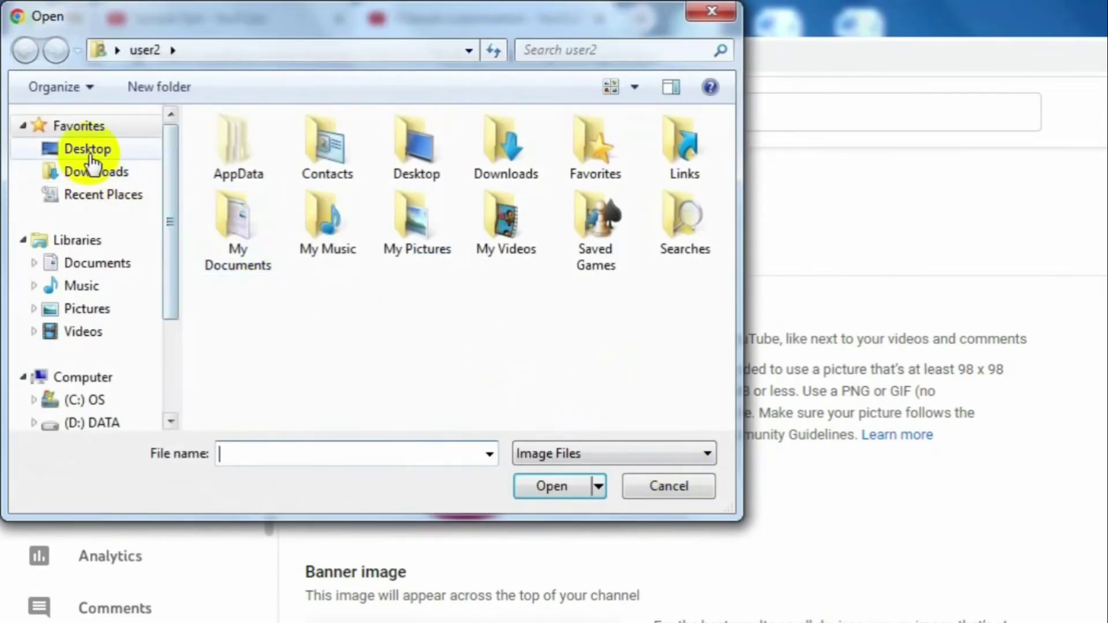
left_click(81, 149)
scroll(258, 265, "down", 5)
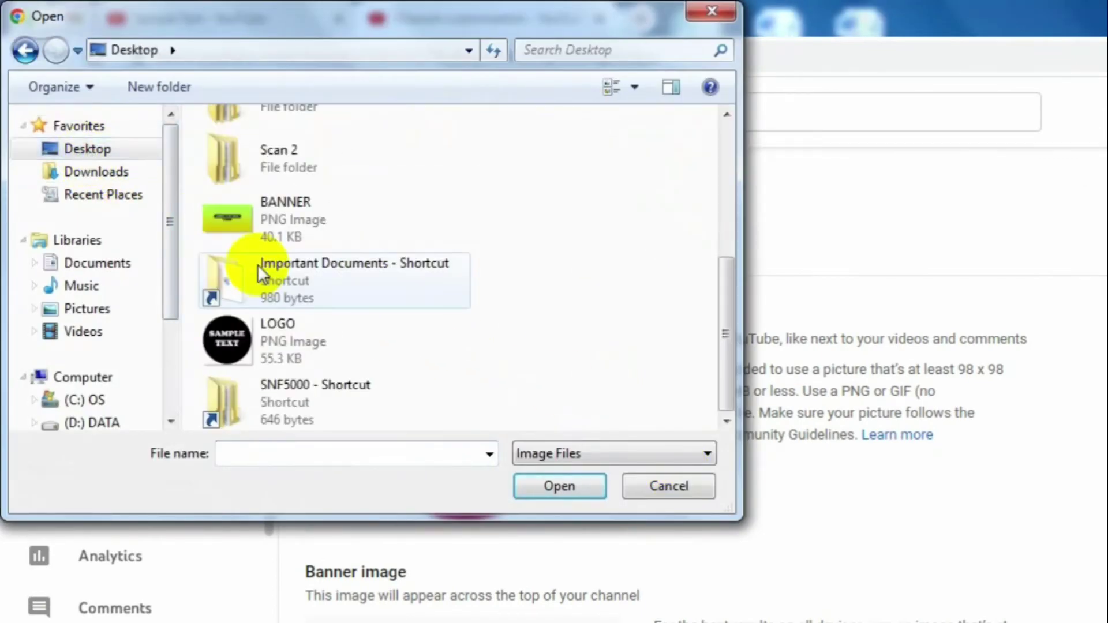
left_click(283, 332)
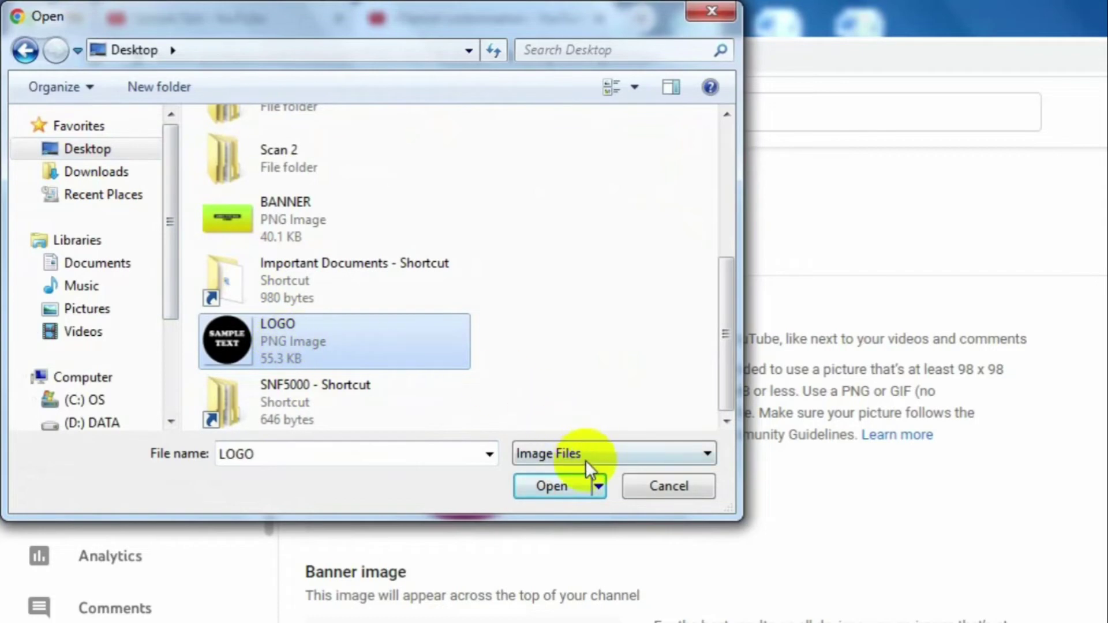
left_click(552, 483)
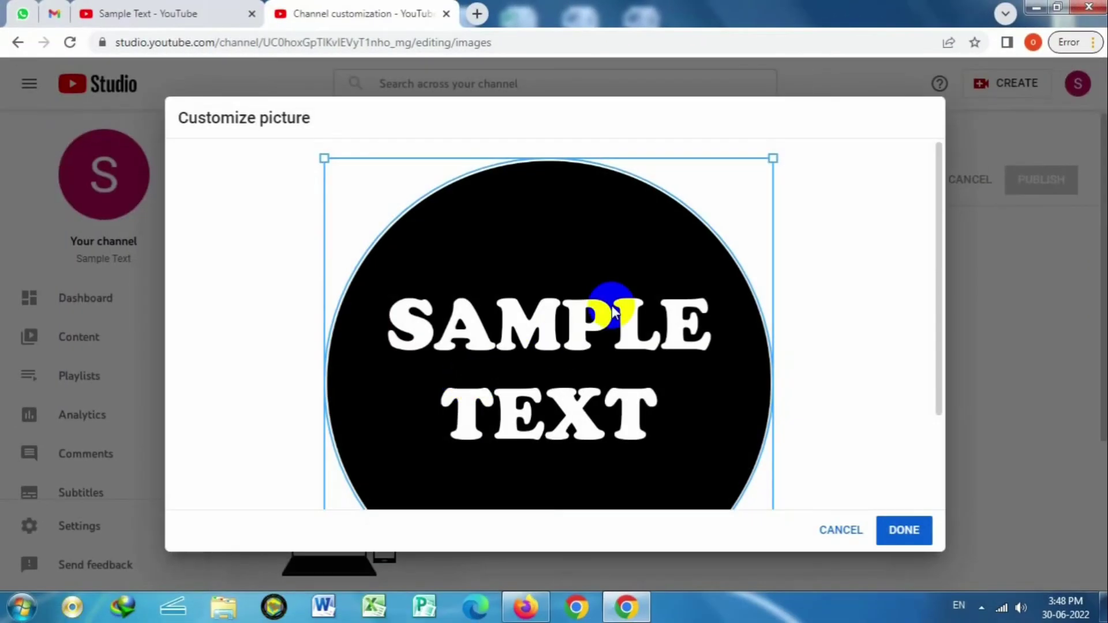
scroll(632, 266, "down", 3)
scroll(683, 400, "up", 3)
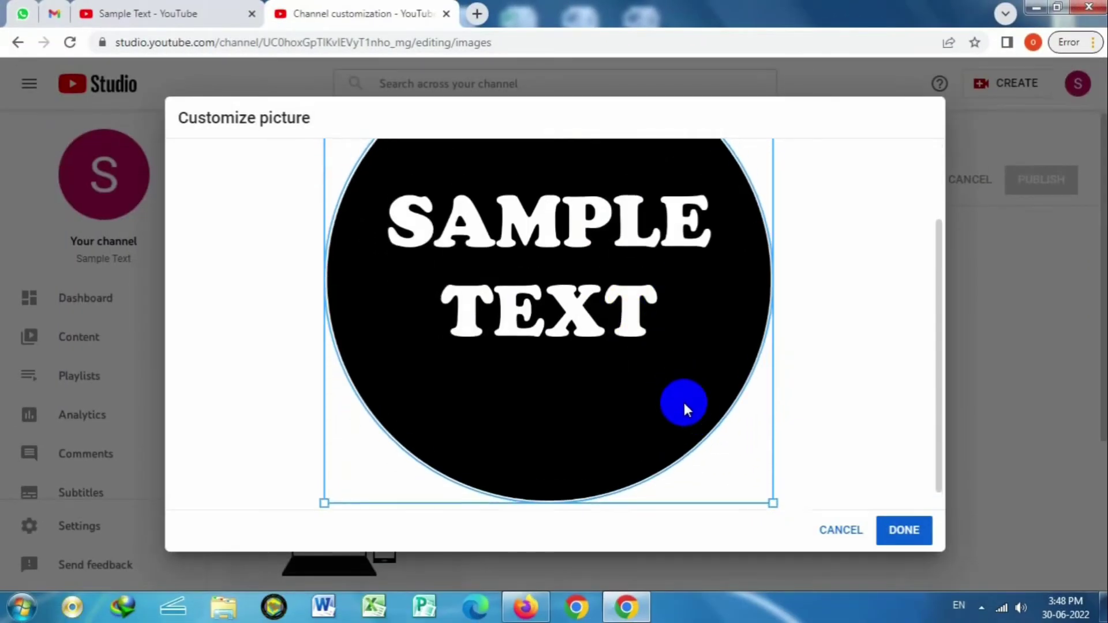
left_click(904, 529)
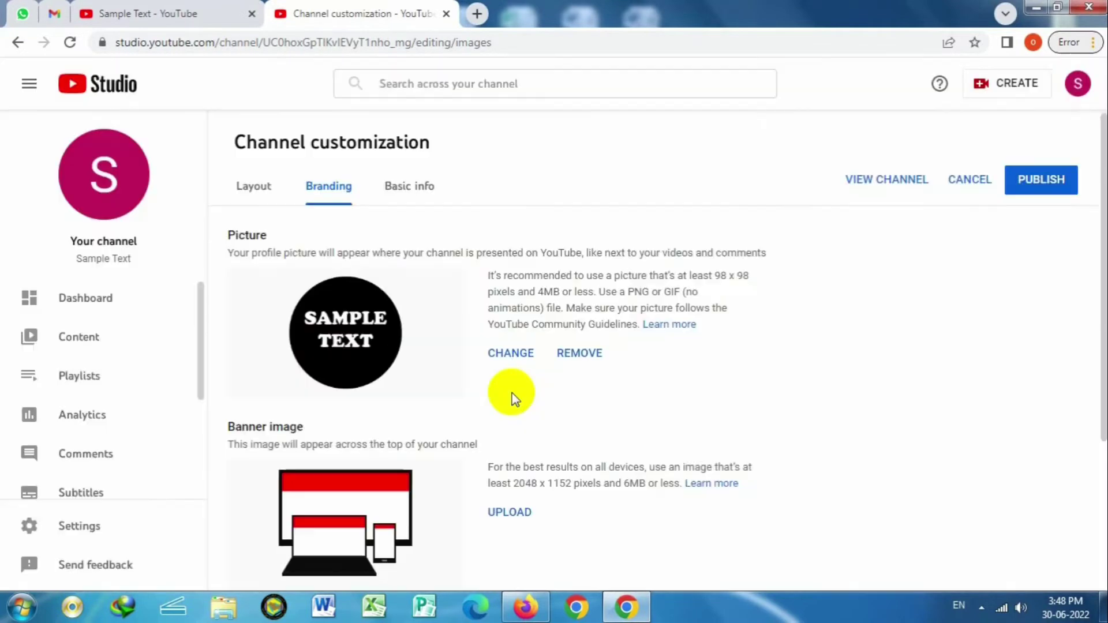
Step: Upload the BANNER image as the channel banner and confirm the banner crop
scroll(511, 393, "down", 2)
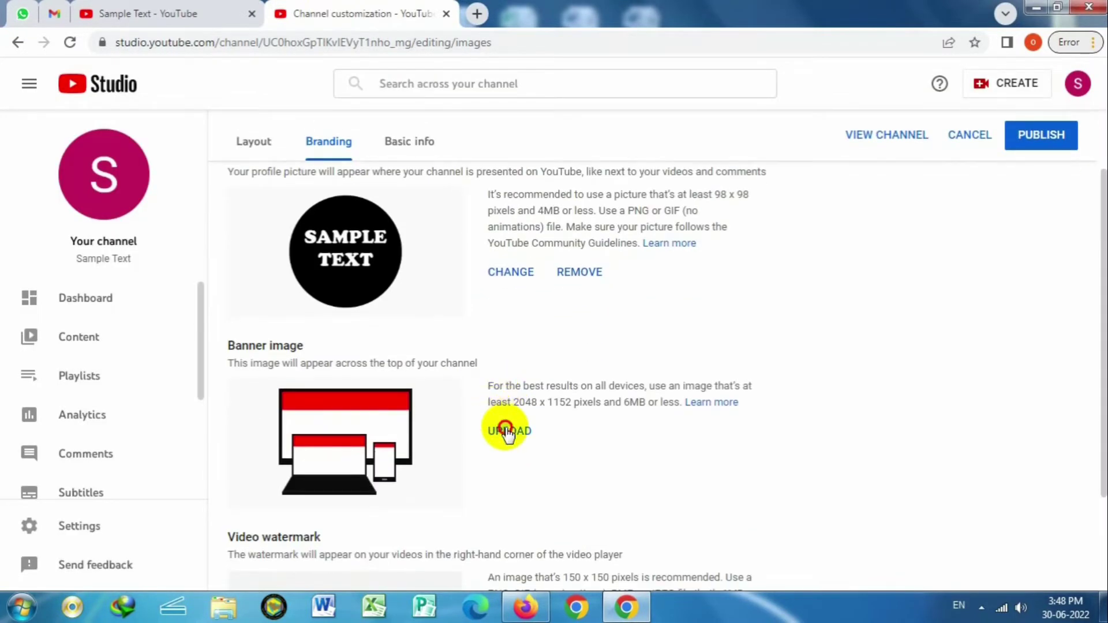
left_click(504, 432)
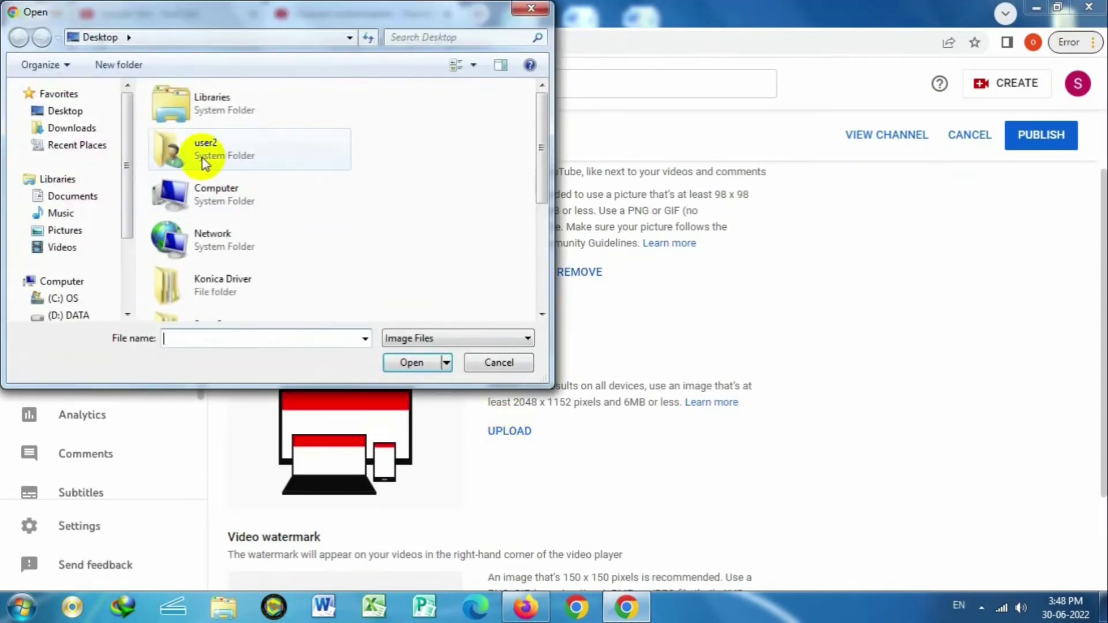
left_click(203, 158)
scroll(202, 157, "down", 3)
left_click(201, 156)
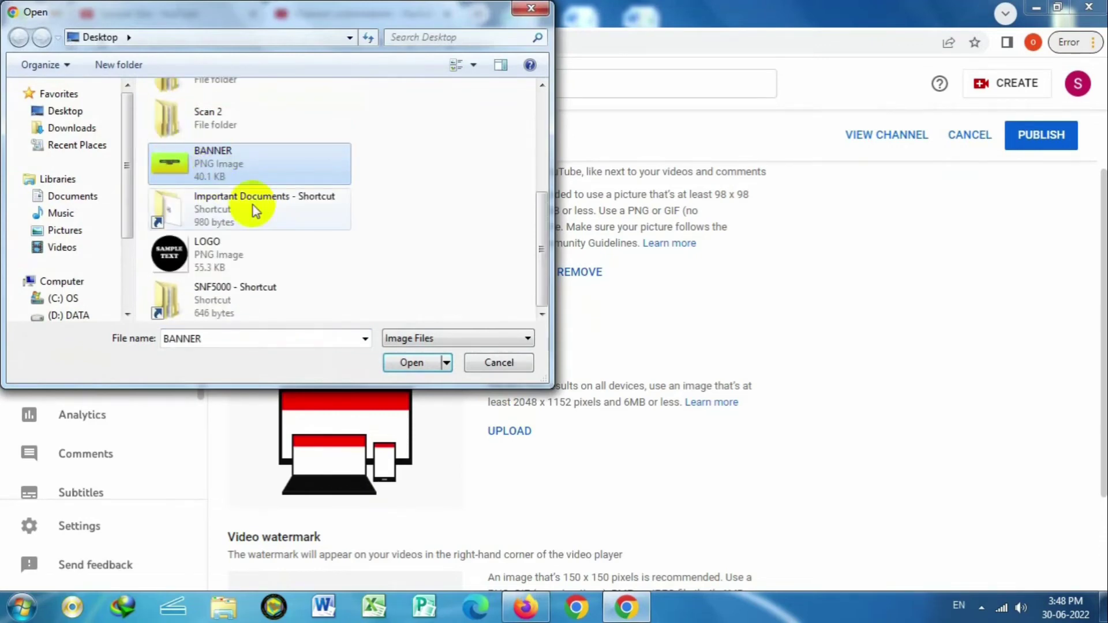
left_click(423, 364)
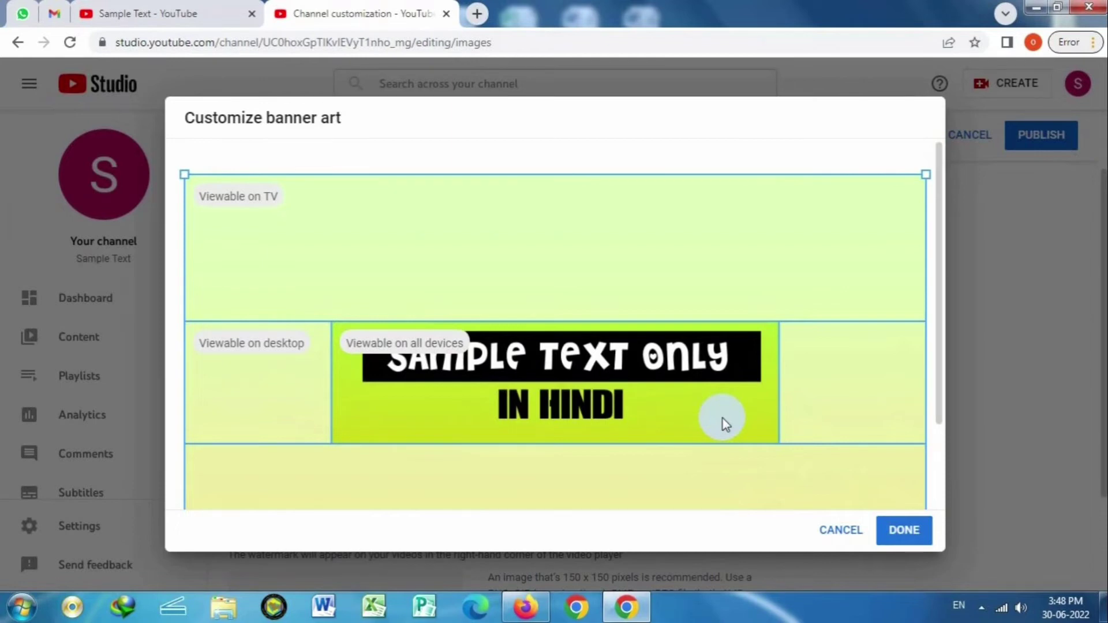
left_click(904, 528)
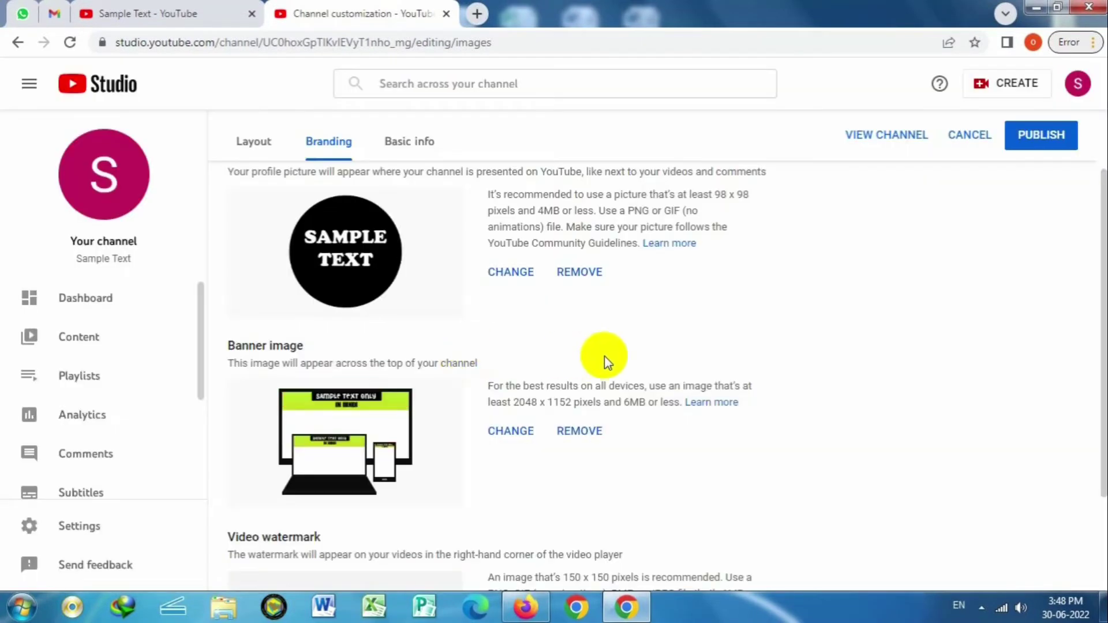
scroll(604, 355, "down", 2)
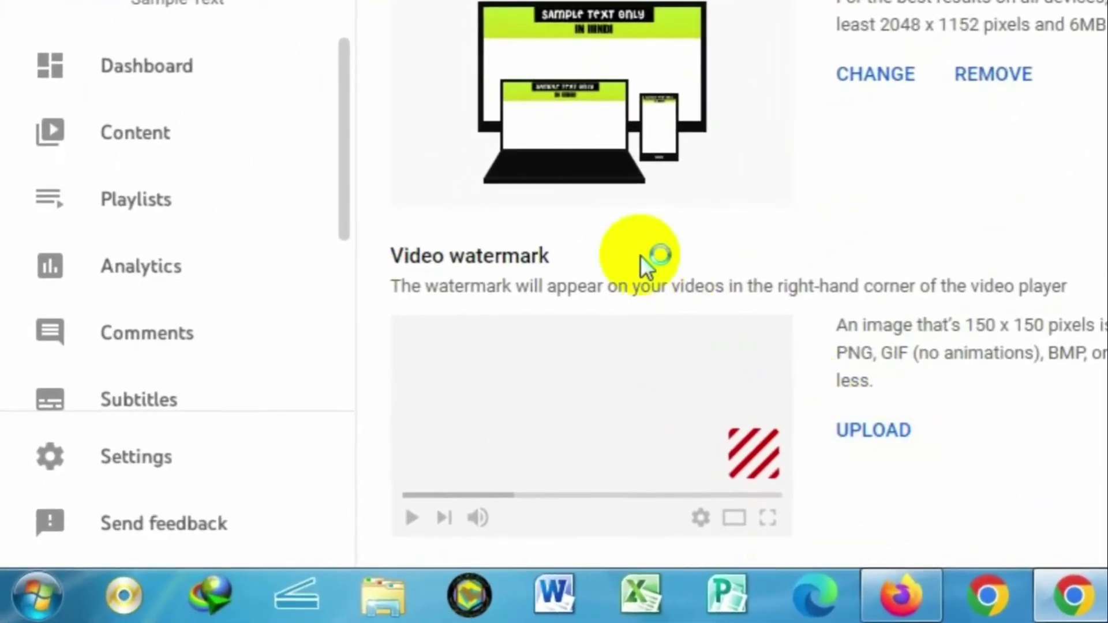
Step: Upload LOGO as the video watermark and publish the branding changes
left_click(873, 430)
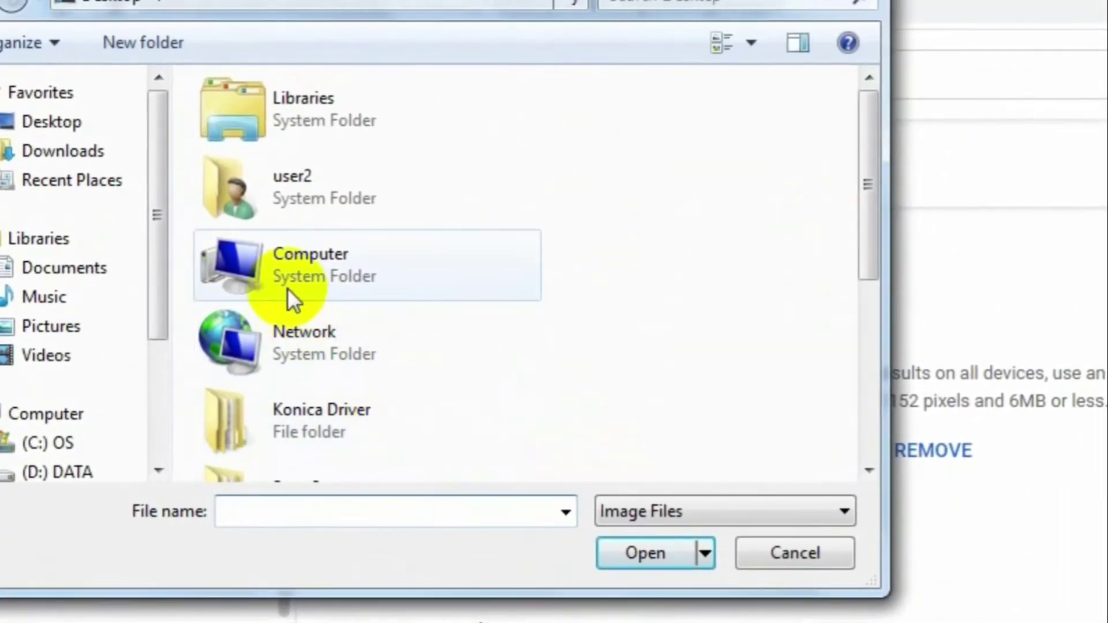
left_click(287, 262)
type("logo")
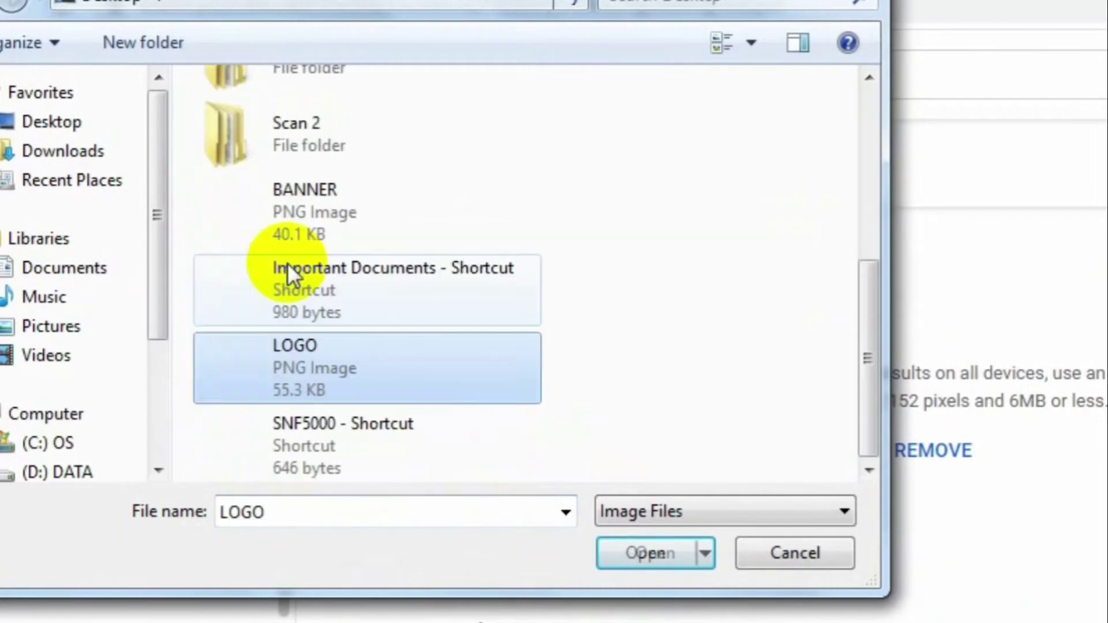
left_click(664, 552)
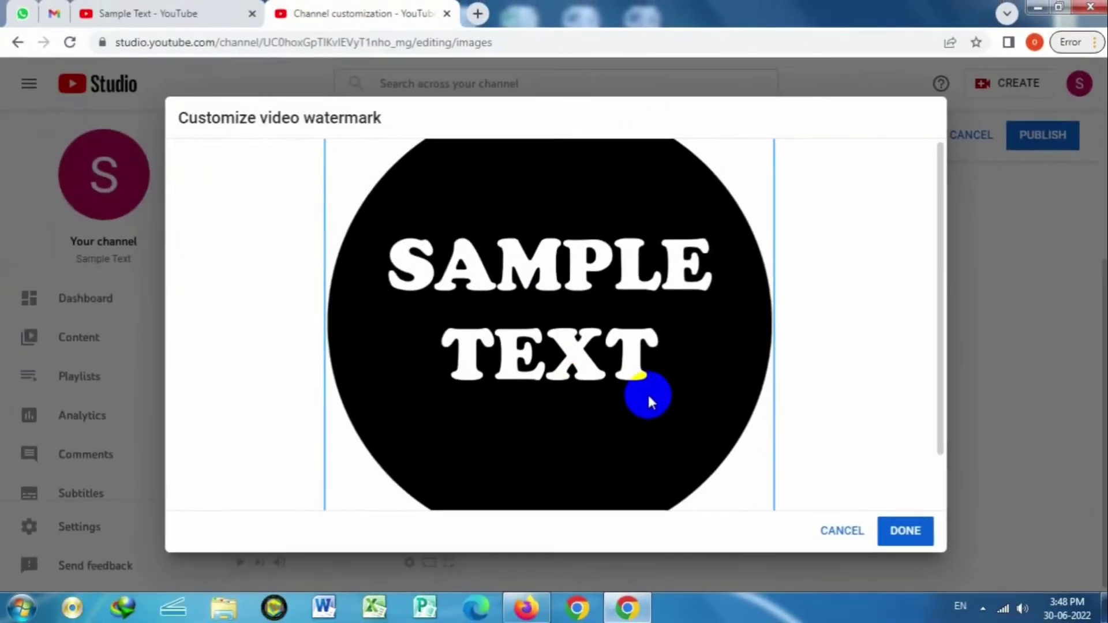
left_click(909, 536)
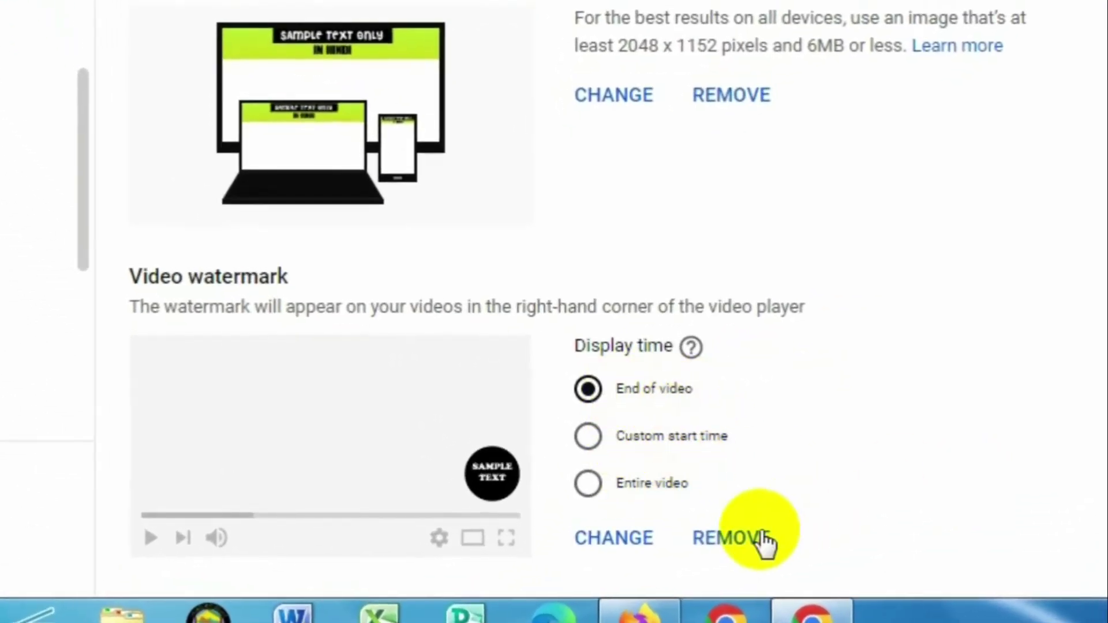
left_click(1041, 133)
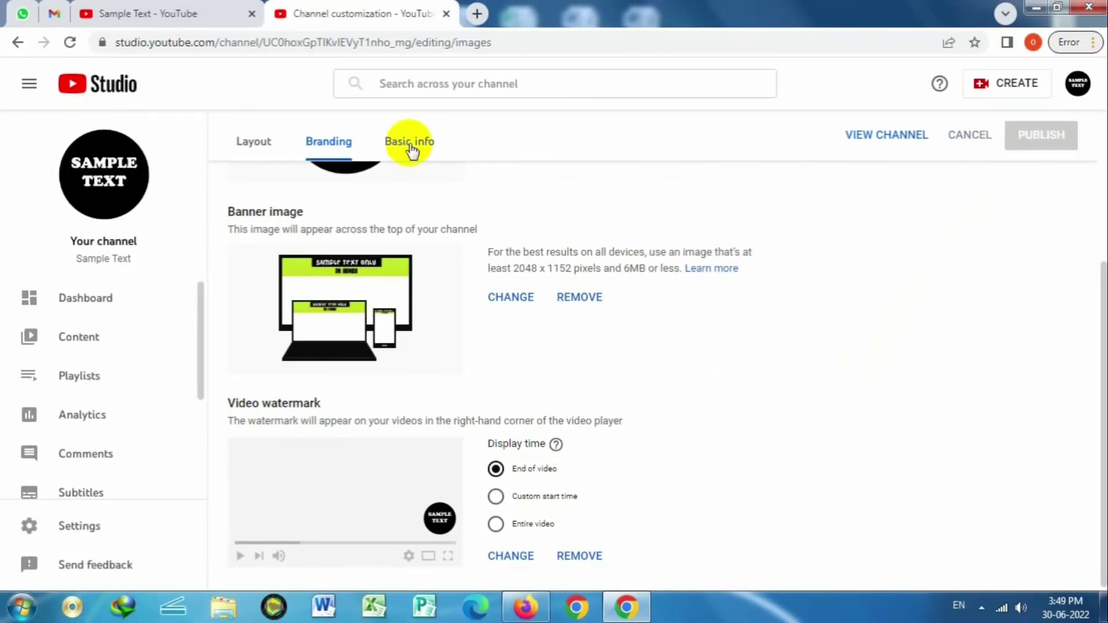
Step: Paste the description 'type description in your own language.' in Basic info and publish it
left_click(420, 39)
scroll(348, 269, "up", 3)
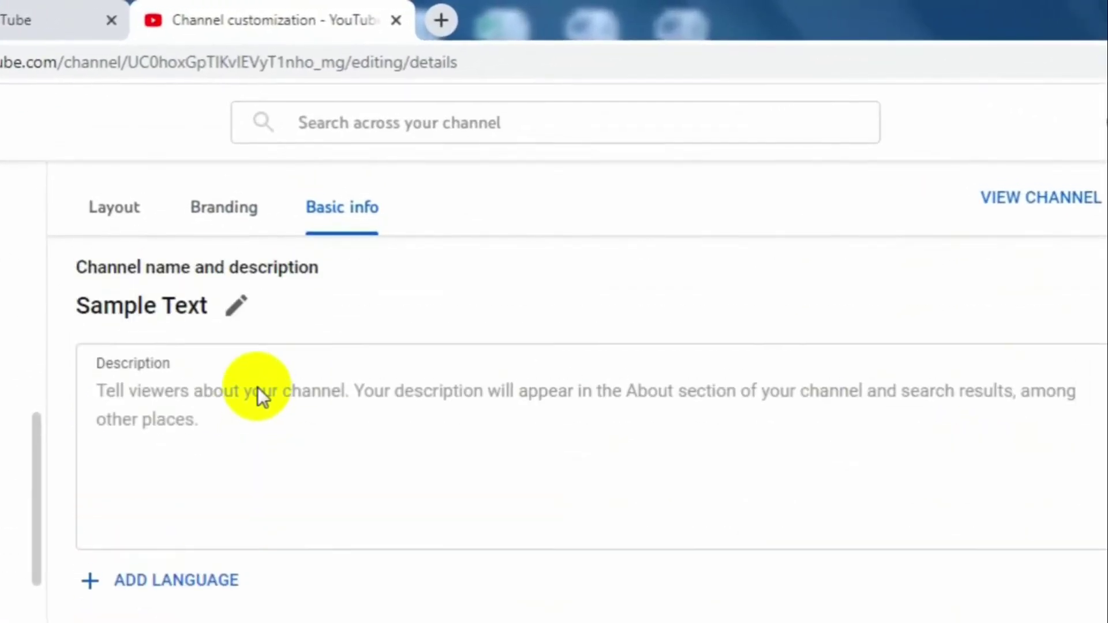
left_click(222, 423)
type("type description in your own language.")
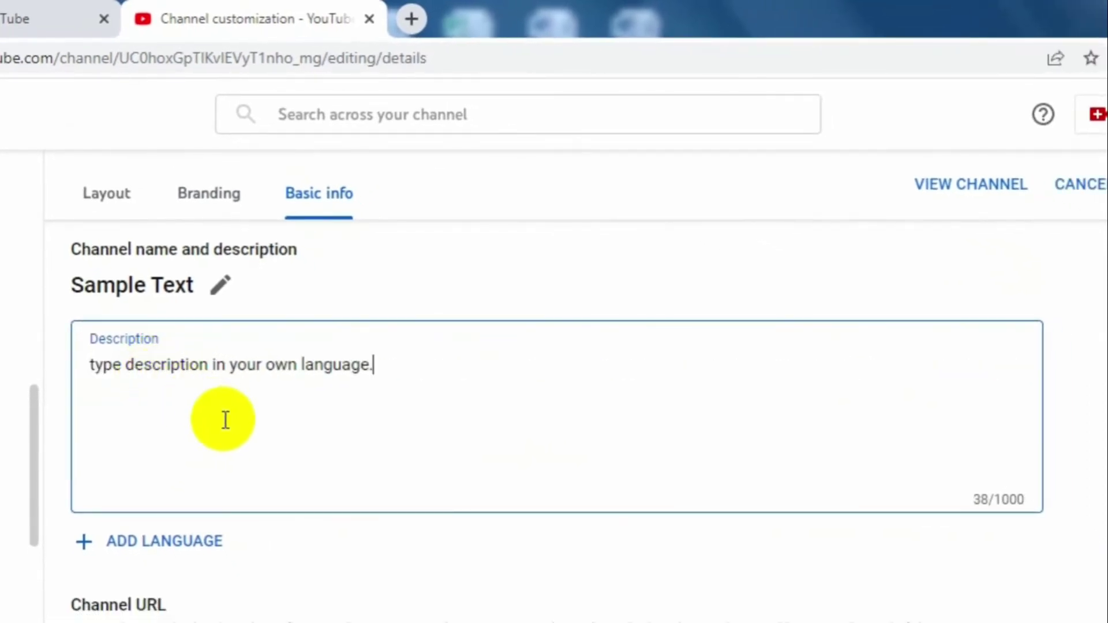
scroll(225, 420, "down", 4)
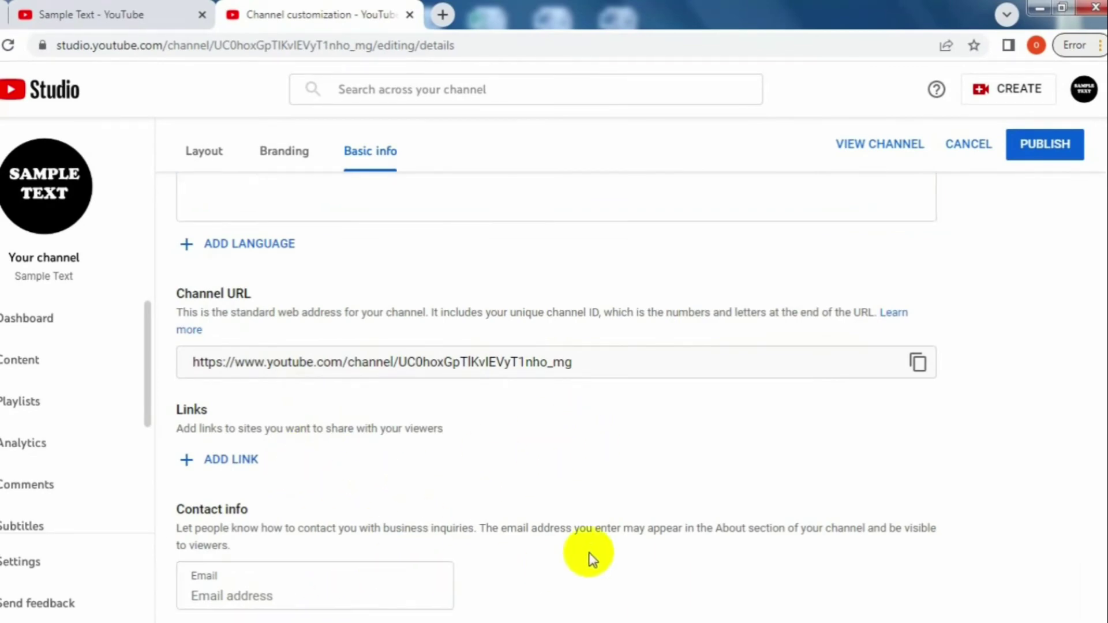
scroll(589, 552, "up", 5)
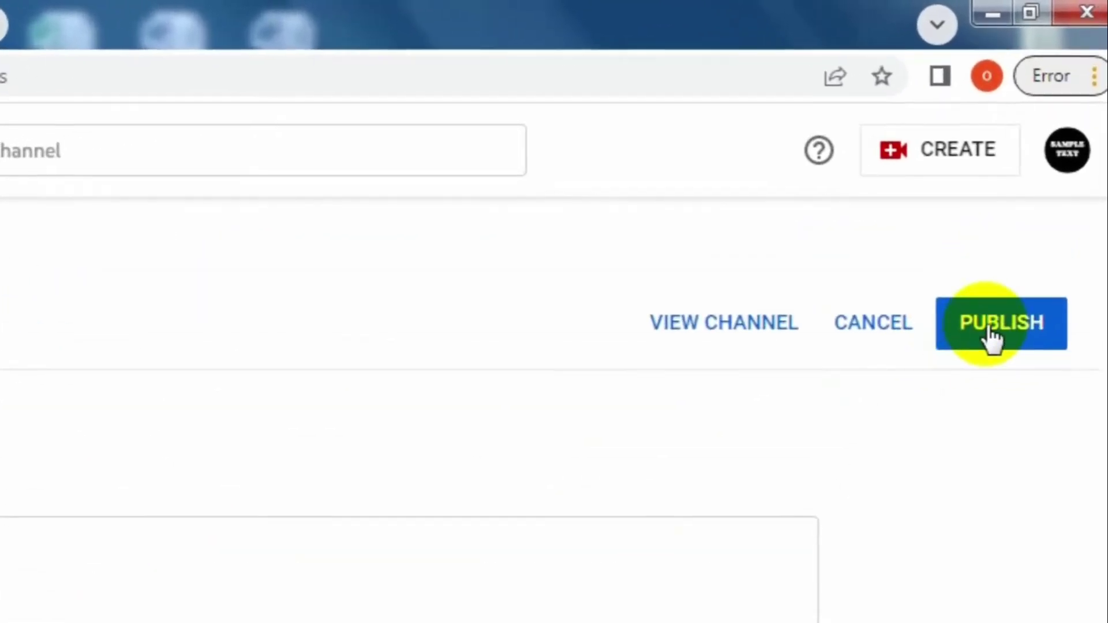
left_click(992, 335)
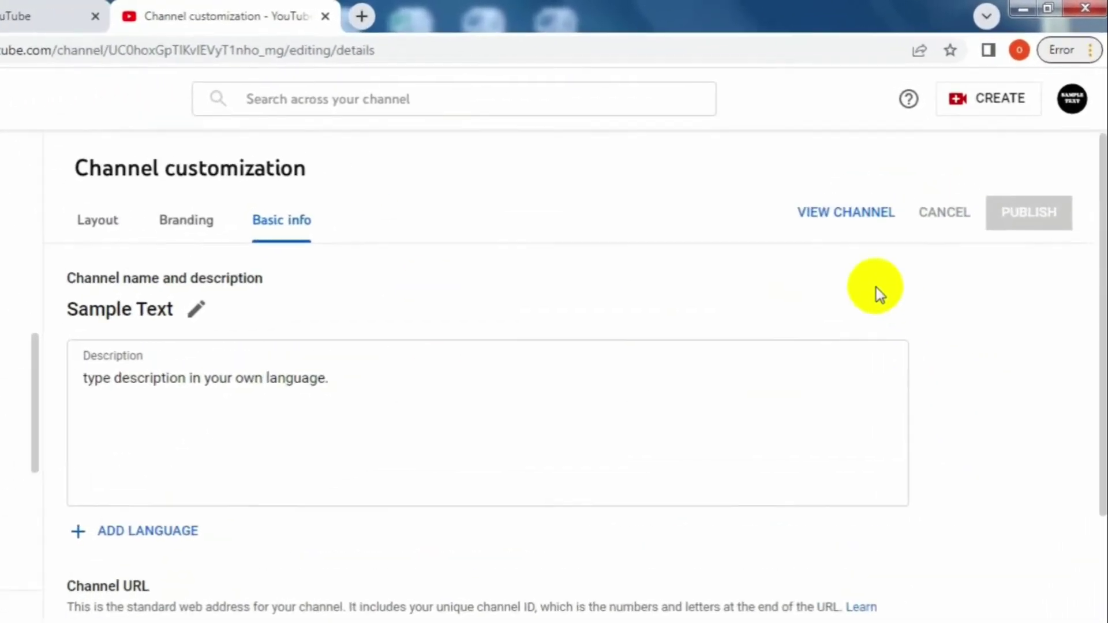
Step: View the live channel page and scroll to check the new banner and SAMPLE TEXT logo
left_click(849, 215)
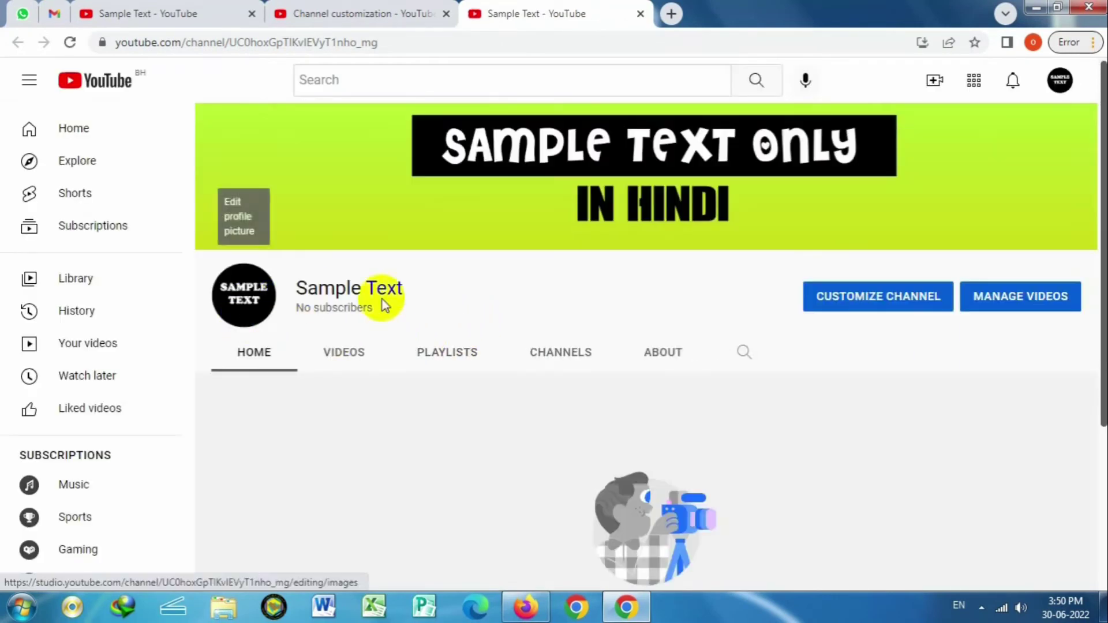
scroll(562, 303, "down", 3)
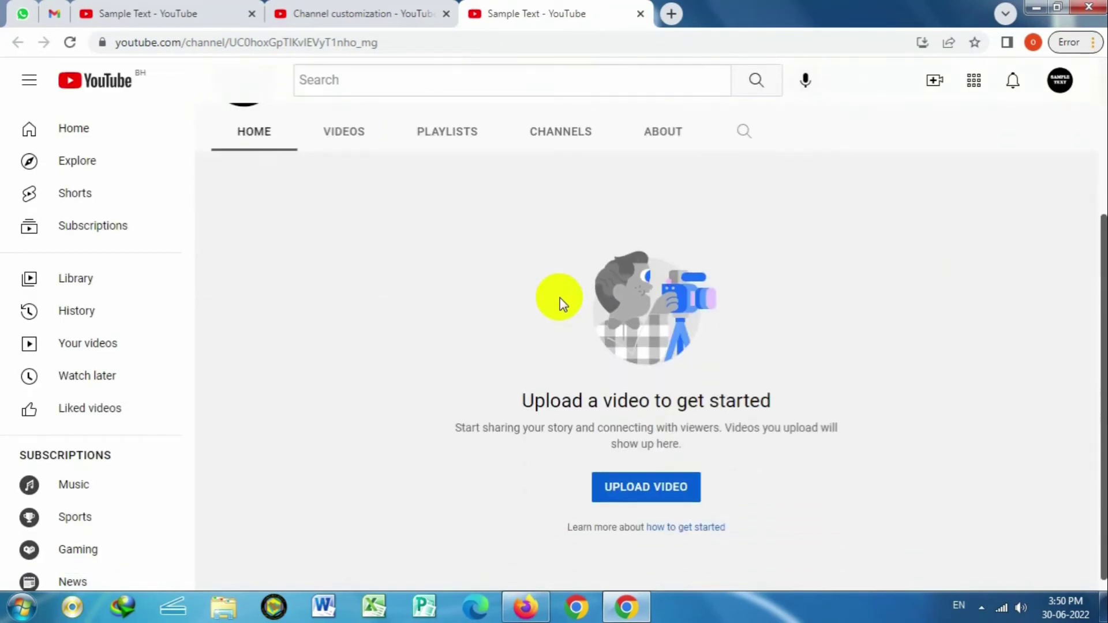
scroll(552, 334, "up", 3)
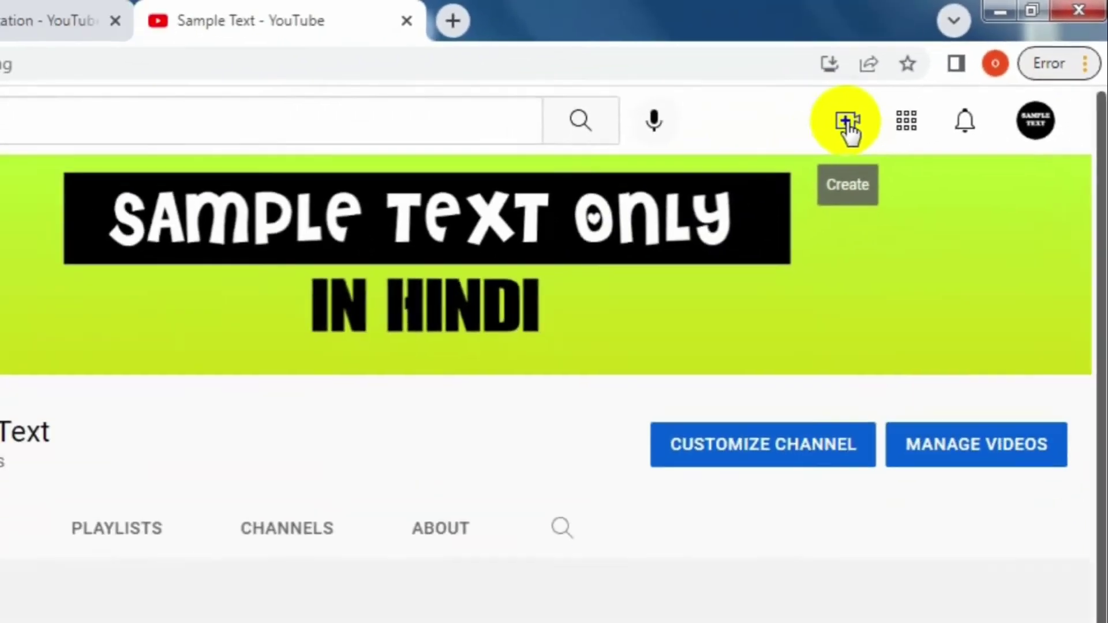
Step: Start an upload via Create > Upload video and pick SAMPLE VIDEO from drive D's tutorial folder
left_click(704, 192)
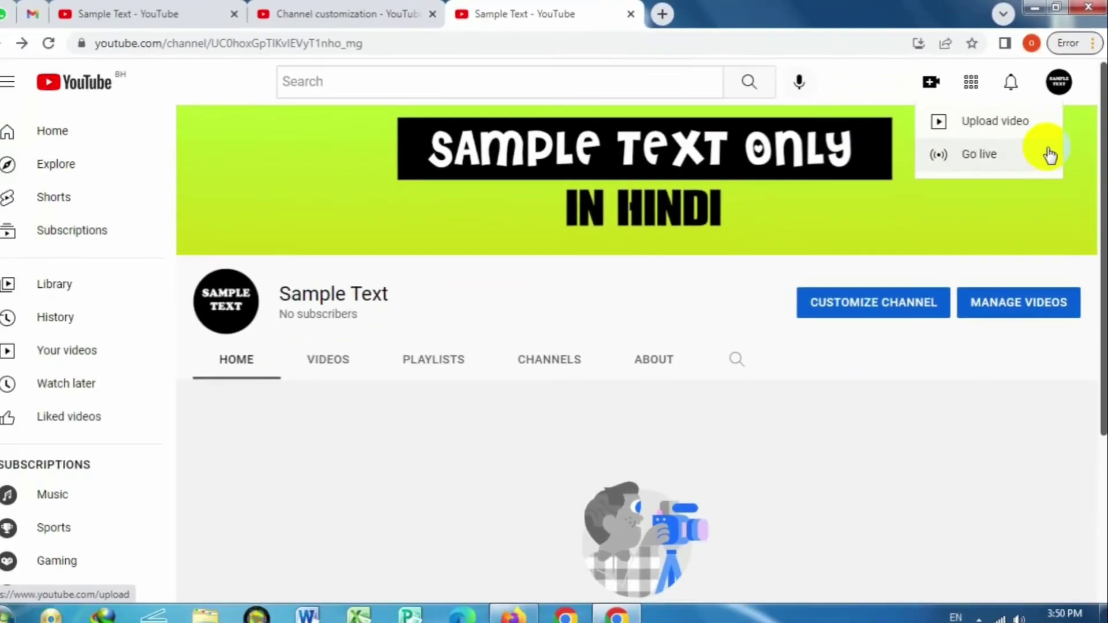
left_click(961, 248)
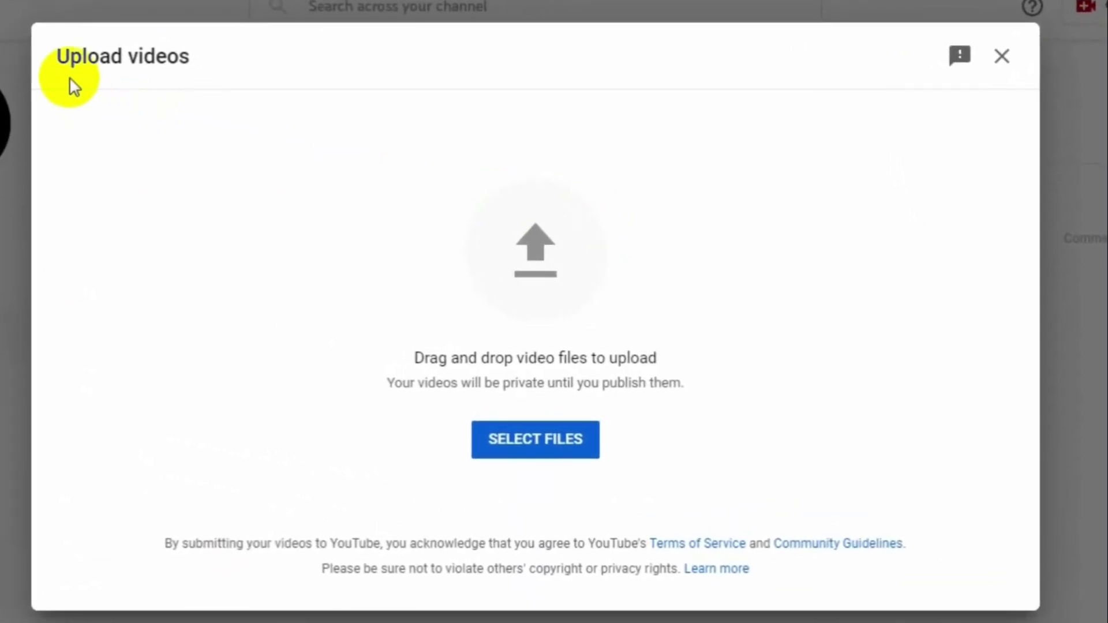
left_click(532, 448)
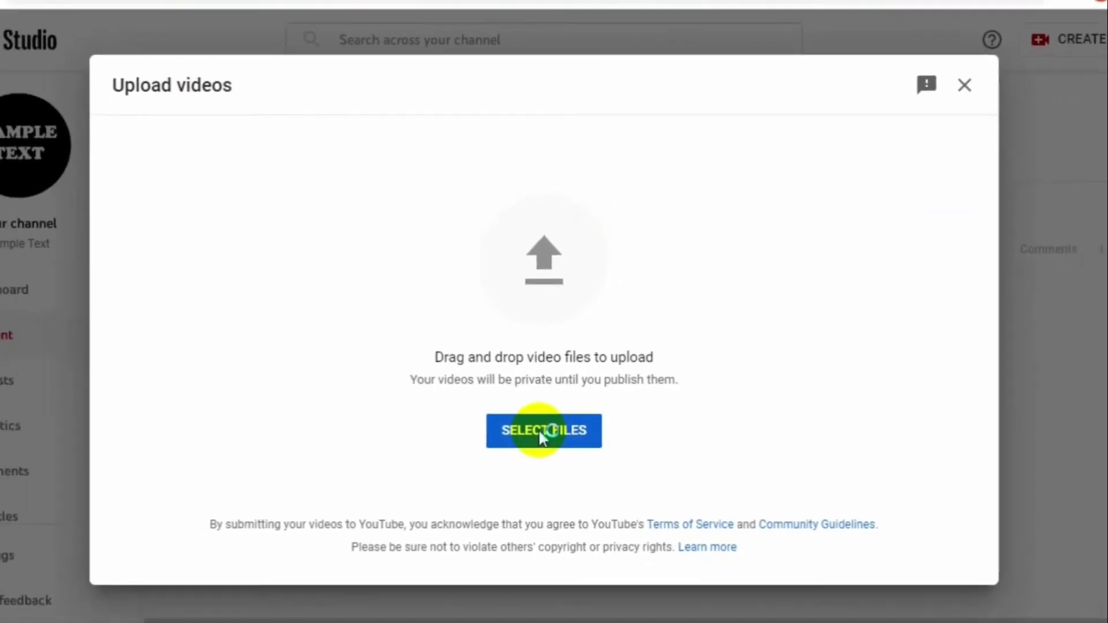
left_click(146, 163)
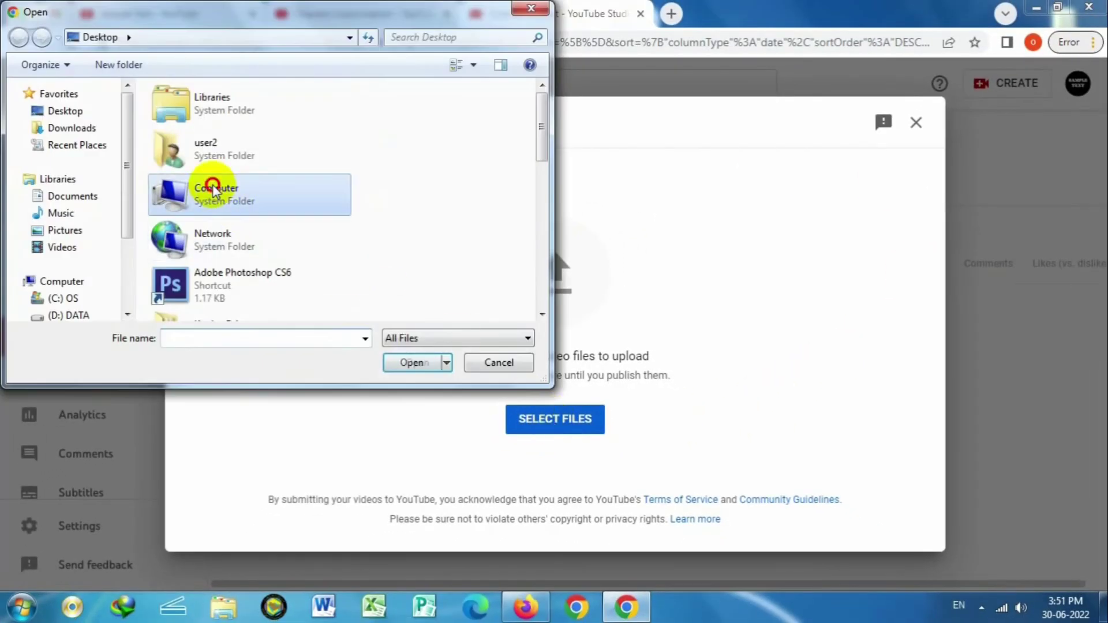
scroll(214, 189, "down", 5)
left_click(211, 176)
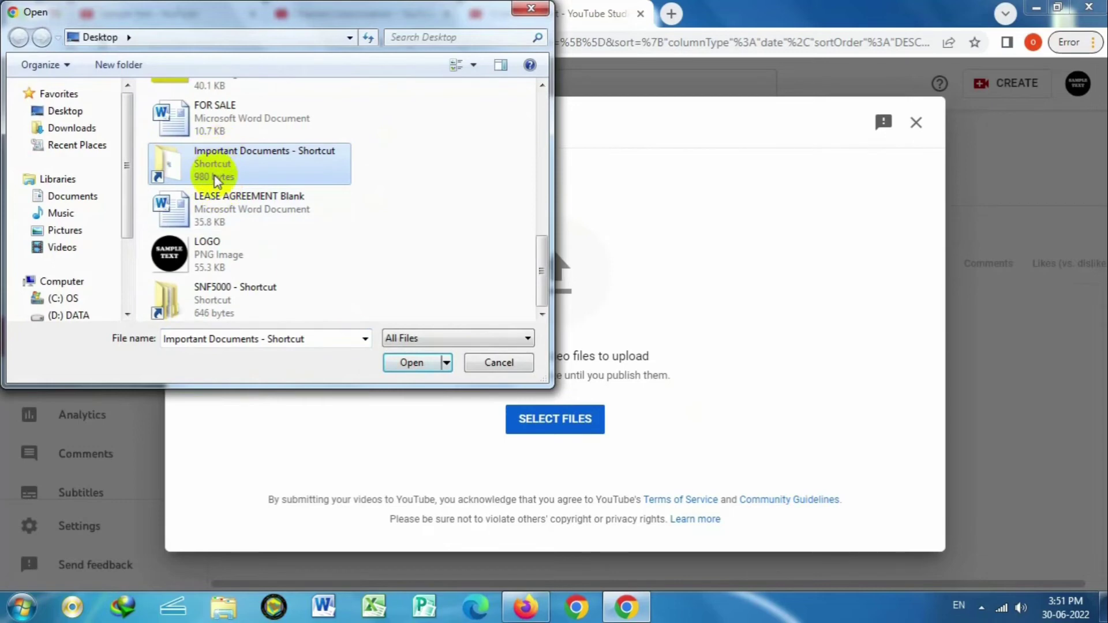
double_click(218, 292)
double_click(183, 144)
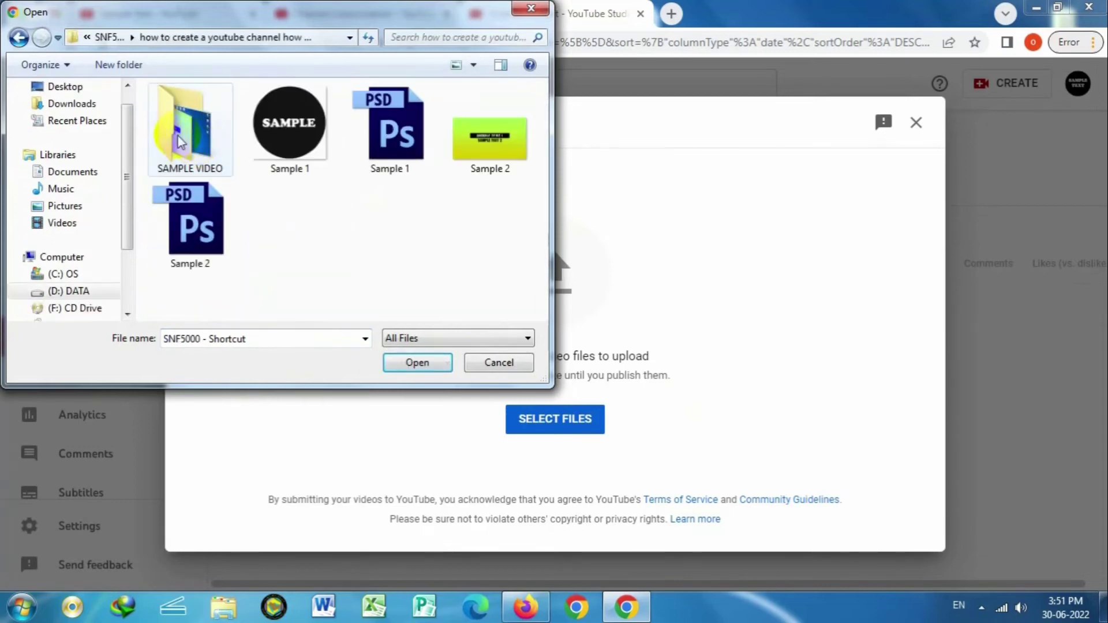
double_click(180, 142)
left_click(290, 119)
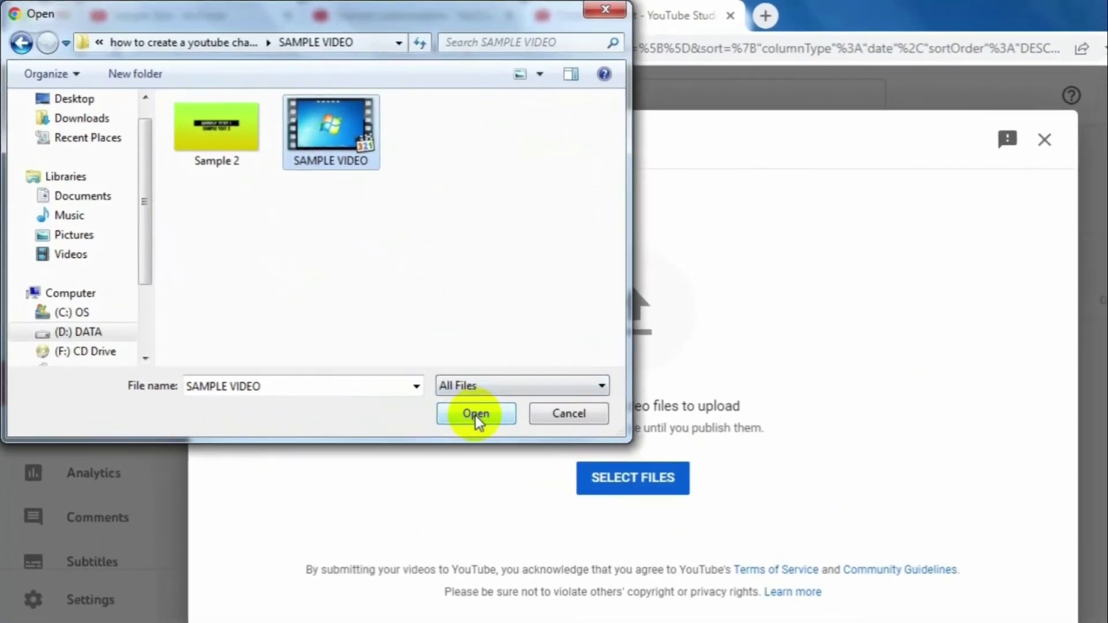
left_click(417, 362)
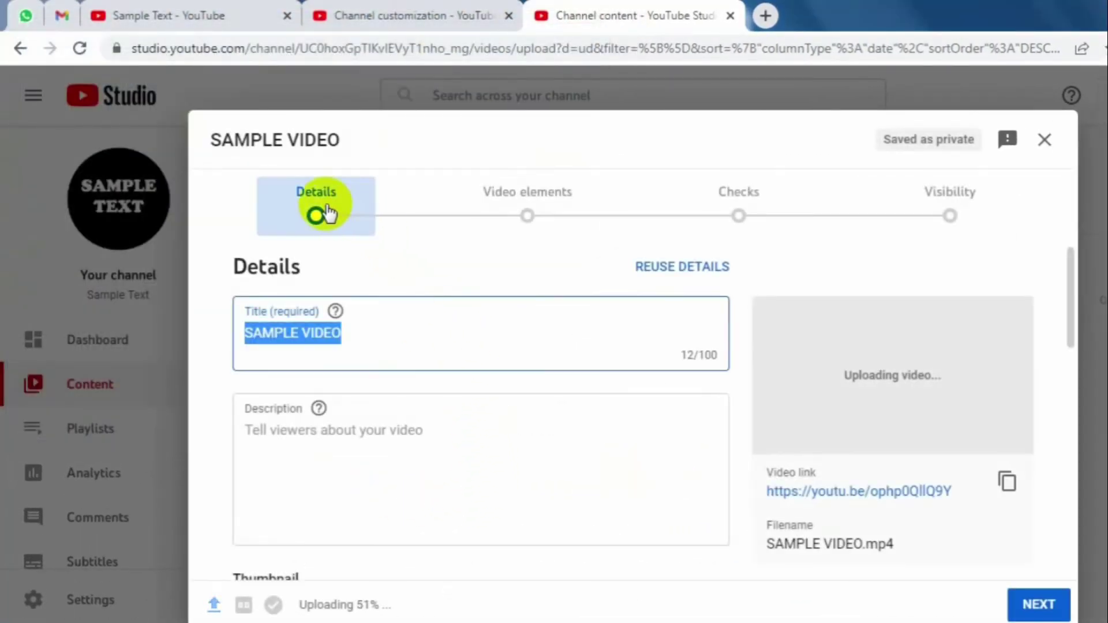
Step: Paste the new title and add the description 'maine iss video me aap sabhi ko youtube channel kaise banate hain ke baare me'
type("How to Create Youtube Channel I Youtube Channel Kaise Banaye")
left_click(289, 436)
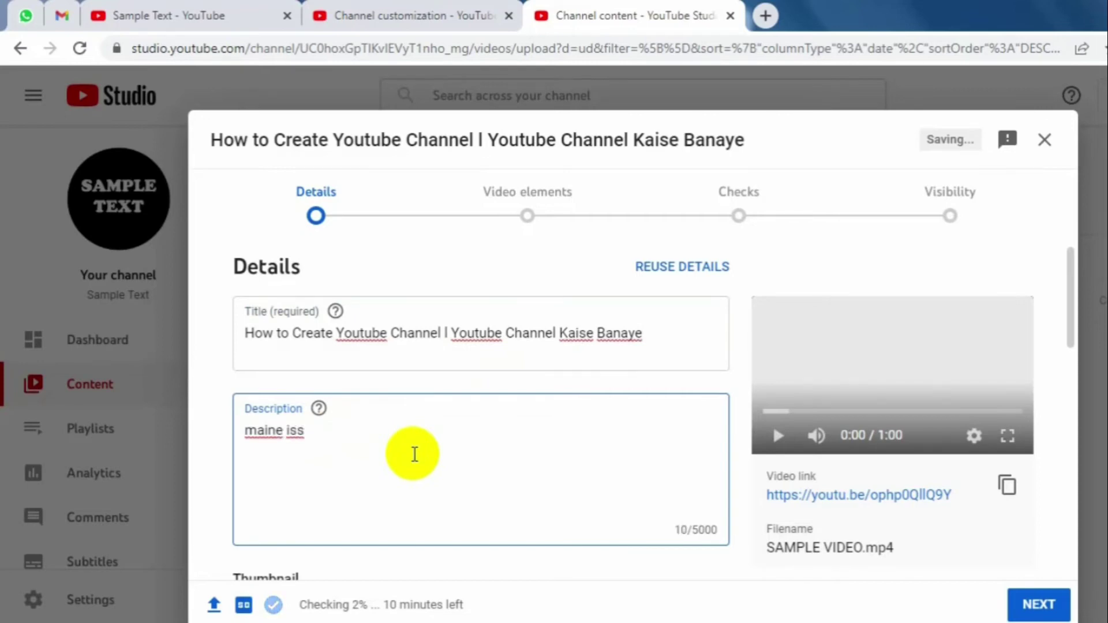
type("maine iss video me aap sabhi ko youtube channel kaise banate hain ke baare me bataya hai.")
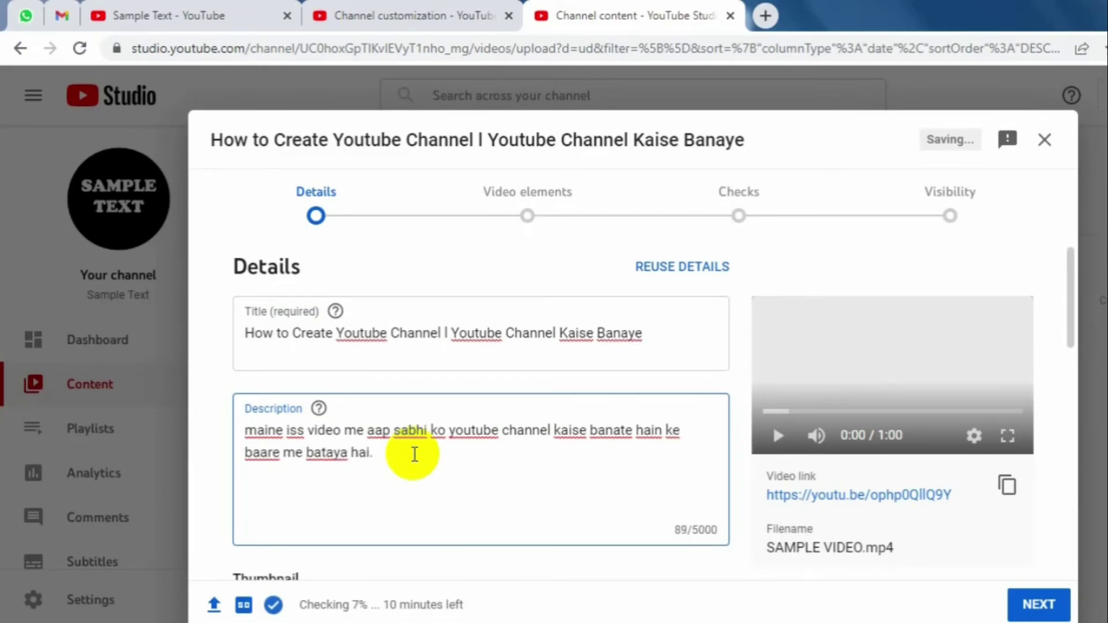
scroll(415, 454, "down", 4)
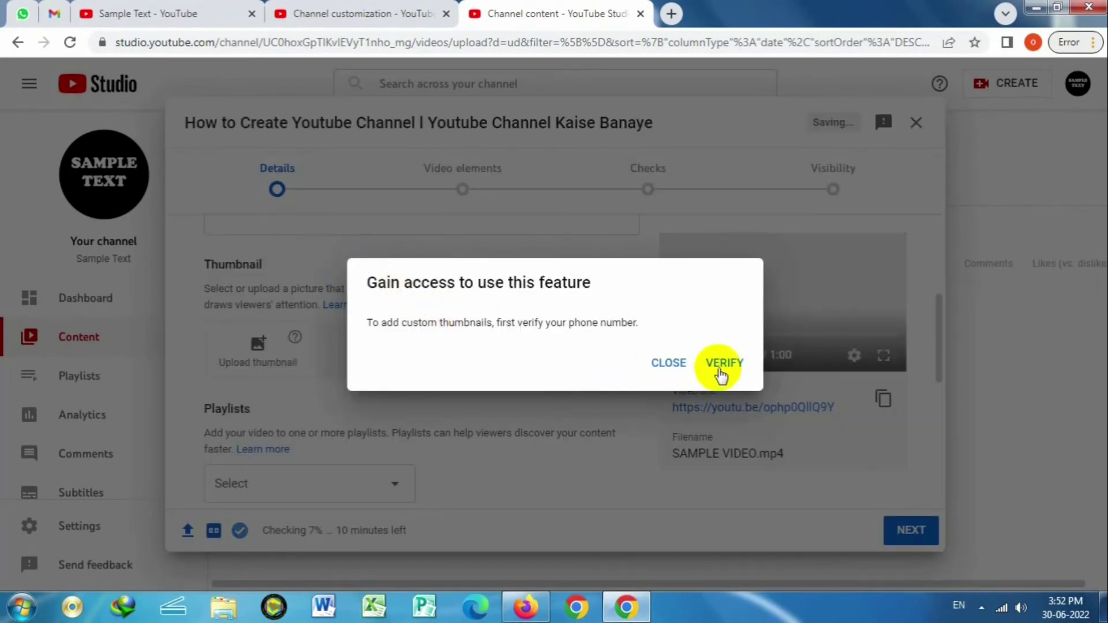
Step: Verify the channel's phone number with the SMS code, then close the verification tab
left_click(725, 364)
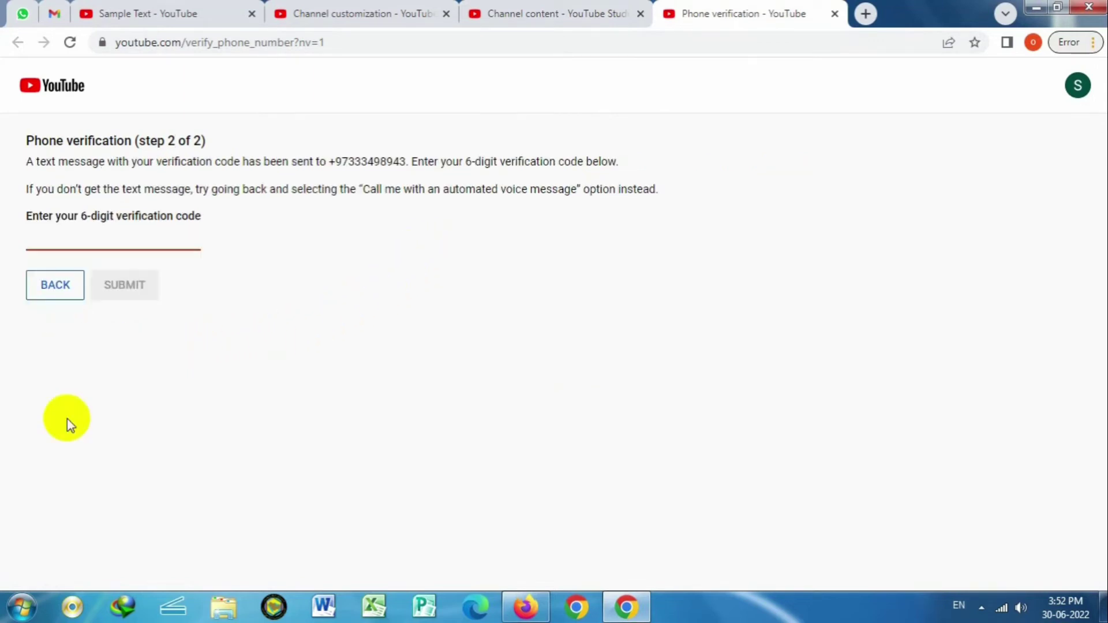
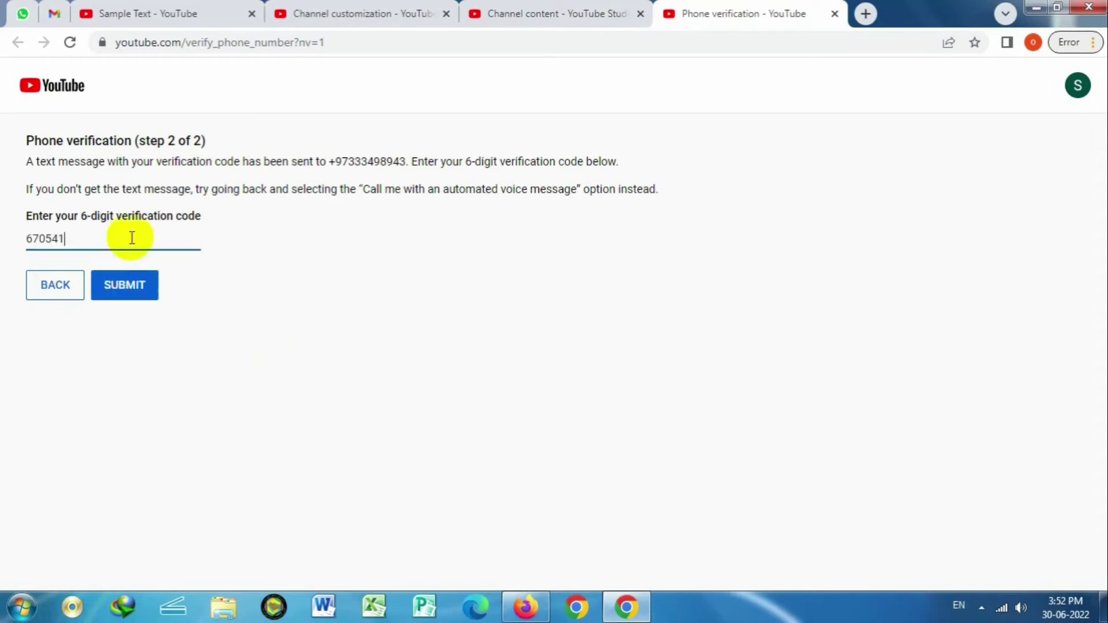
left_click(127, 288)
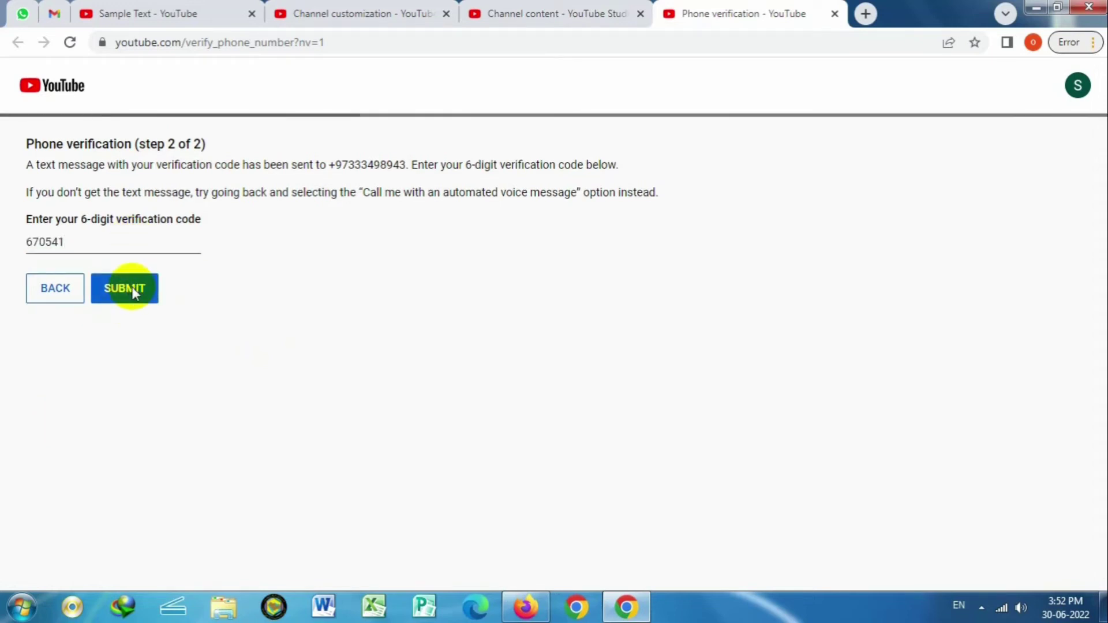
left_click(834, 13)
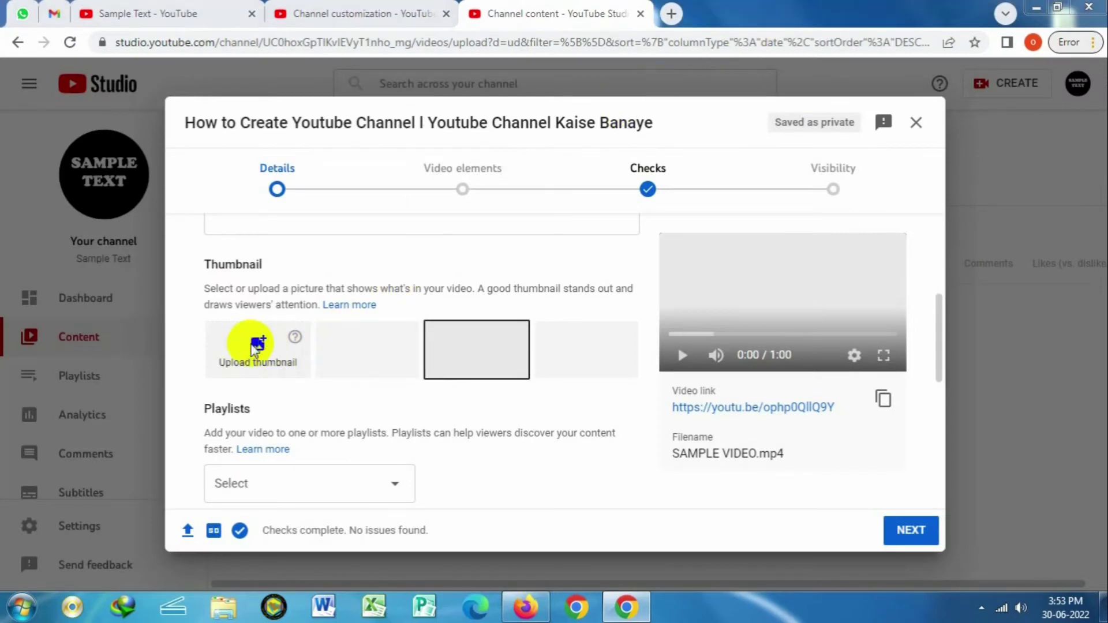
Step: Upload the Sample 2 image as the video's custom thumbnail
left_click(258, 345)
left_click(196, 136)
left_click(398, 360)
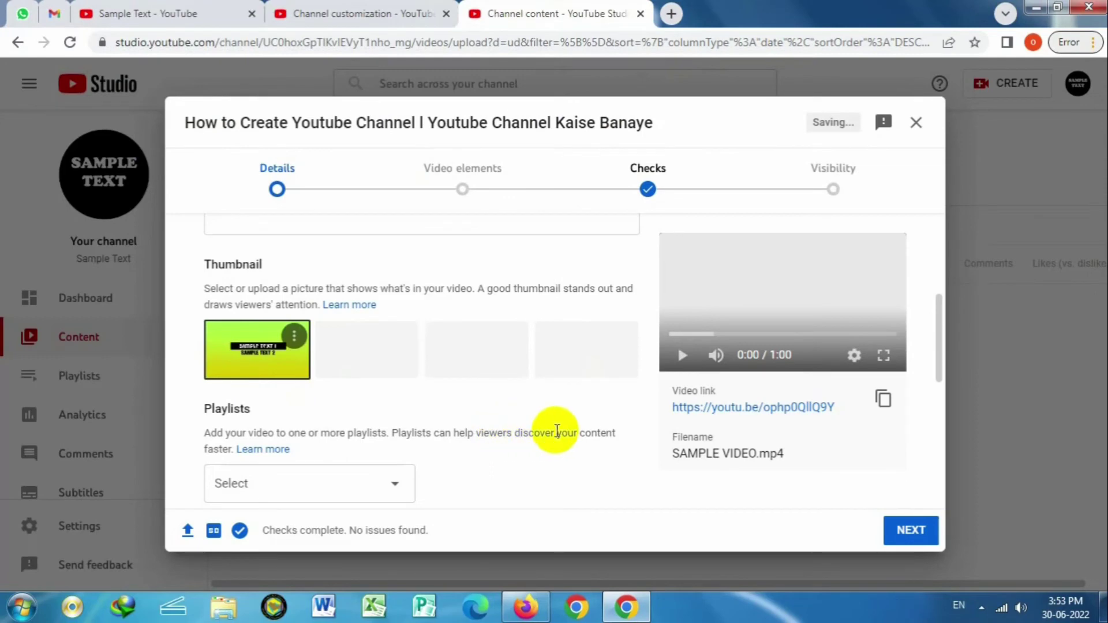
scroll(557, 430, "up", 5)
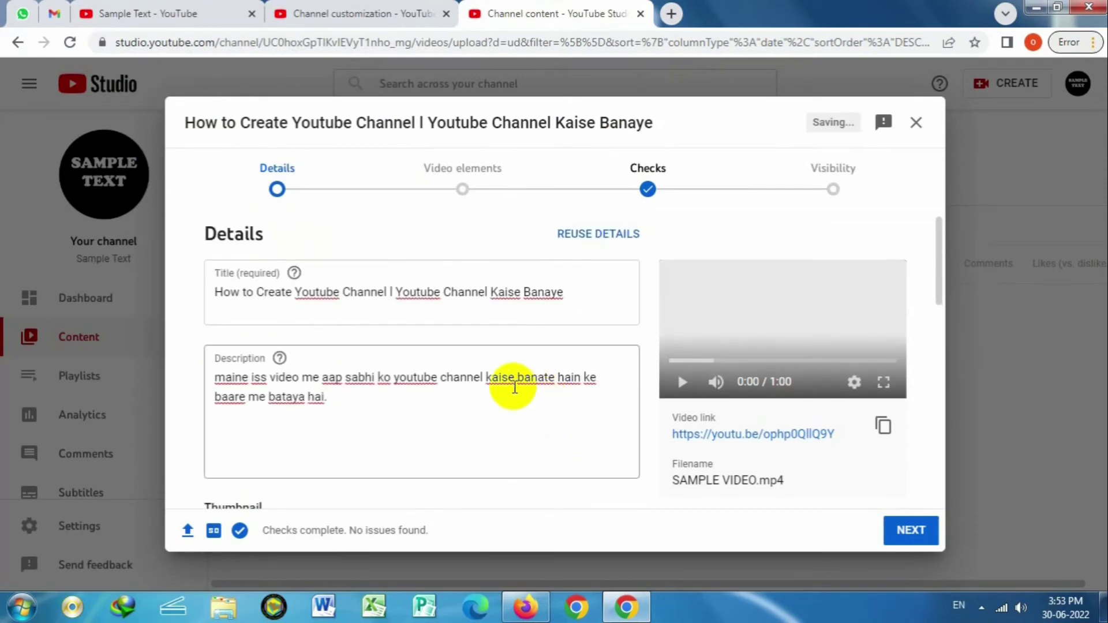
scroll(513, 387, "down", 10)
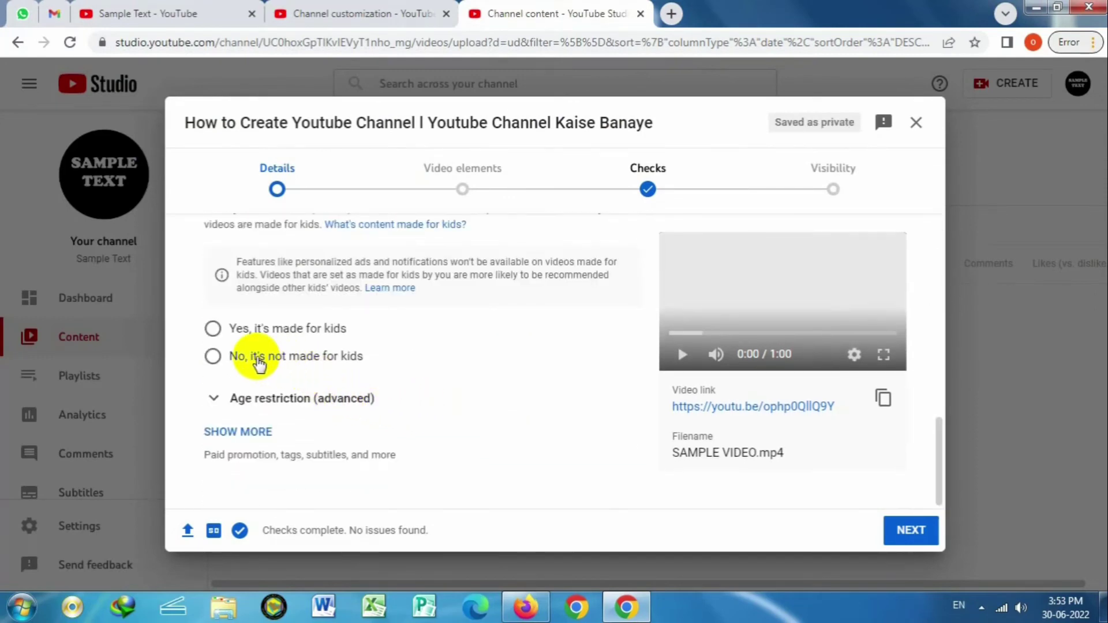
Step: Mark the video as not made for kids and expand the extra options with SHOW MORE
left_click(258, 362)
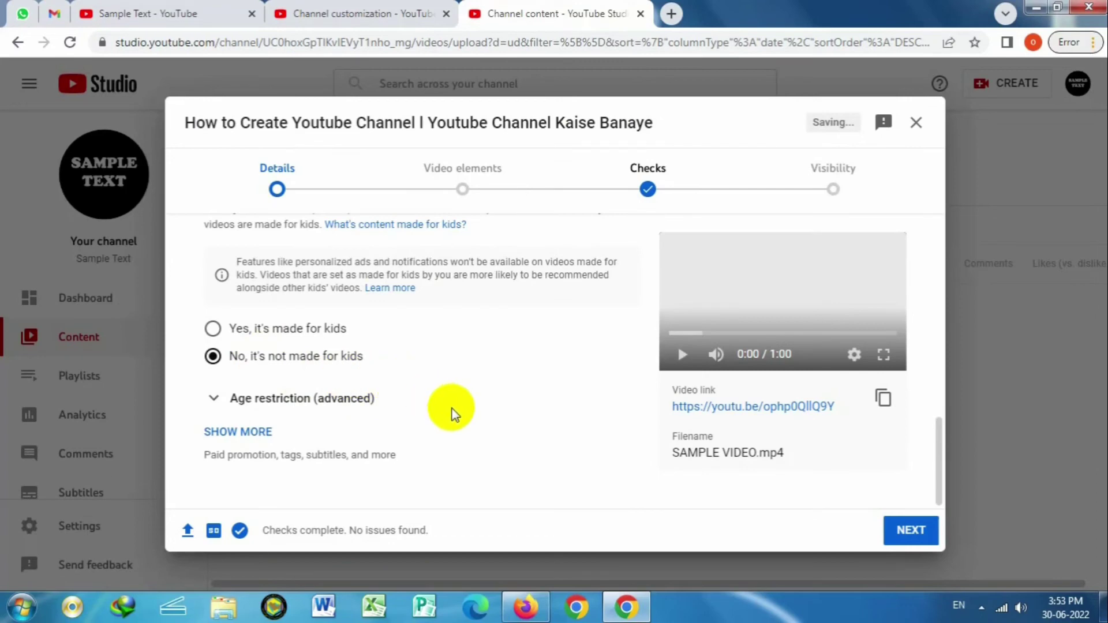
left_click(247, 433)
scroll(306, 430, "down", 4)
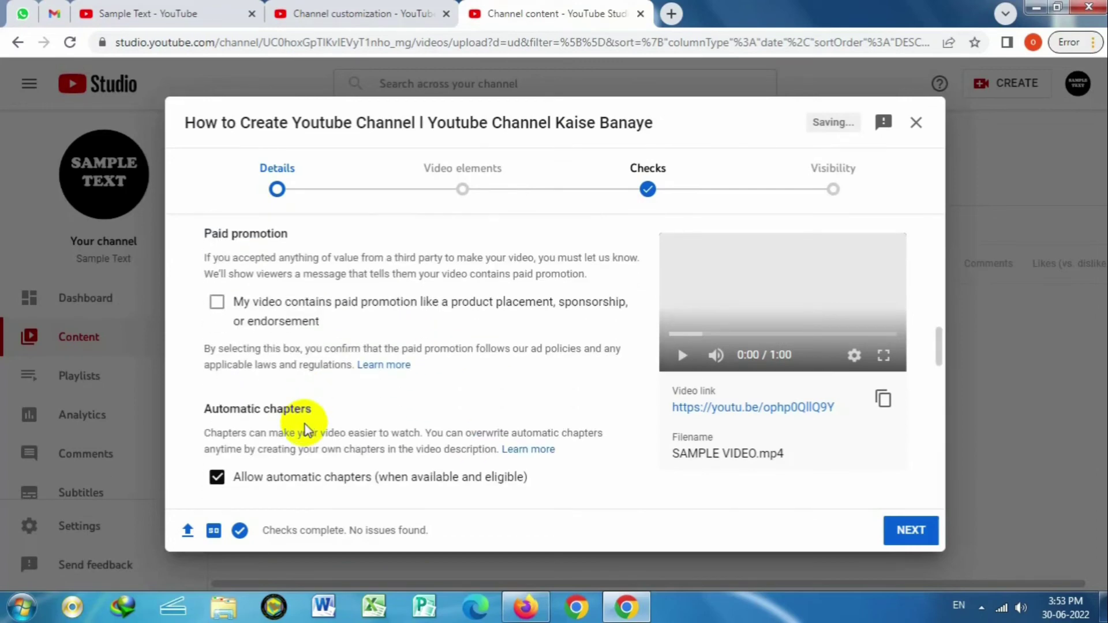
scroll(306, 430, "down", 1)
scroll(305, 419, "down", 2)
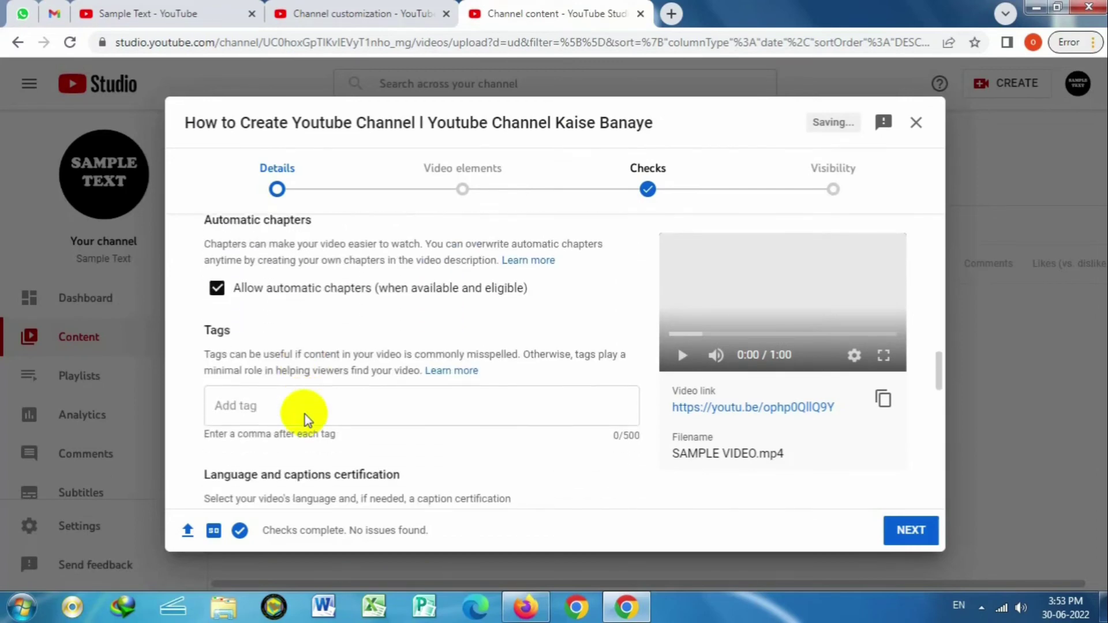
Step: Add the tags how to, create, youtube, channel, youtube channel and youtube channel kaise banaye
left_click(284, 359)
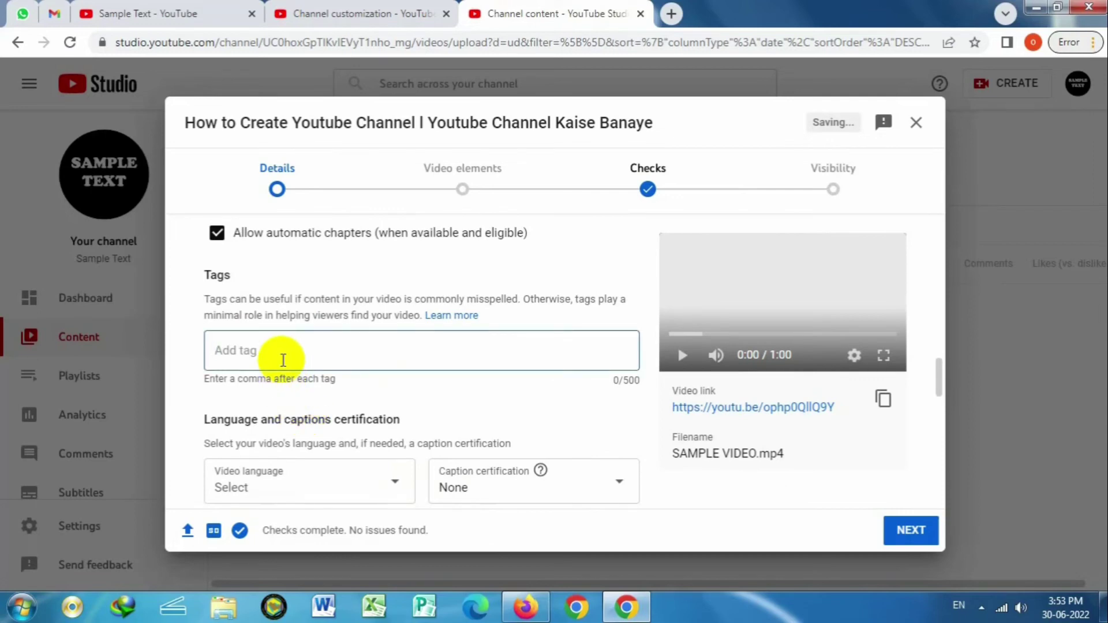
type("ho")
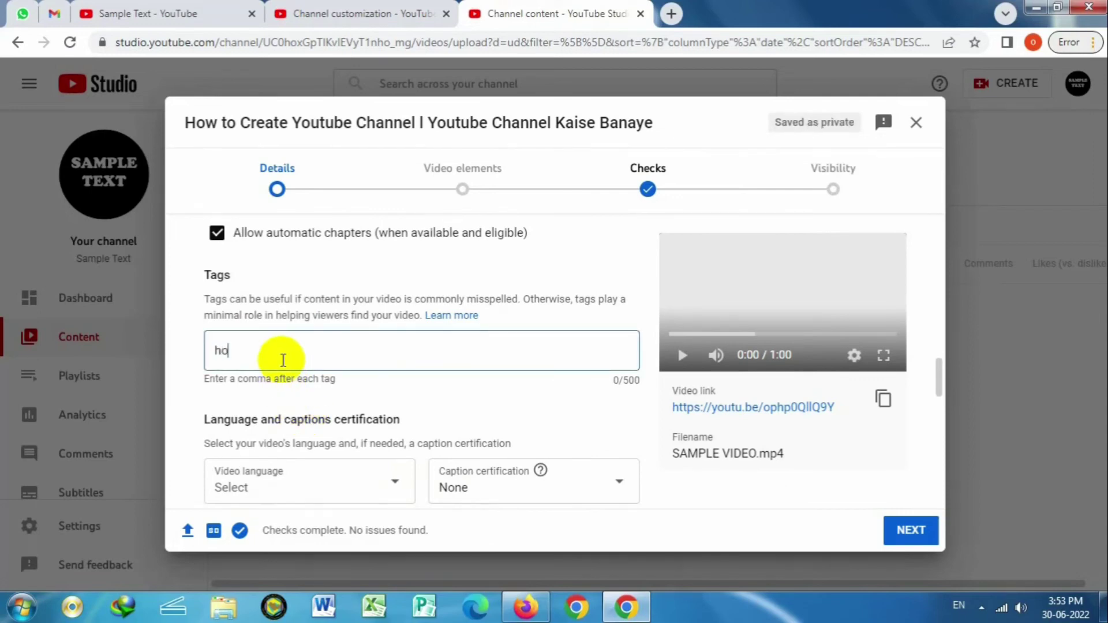
type("w to,")
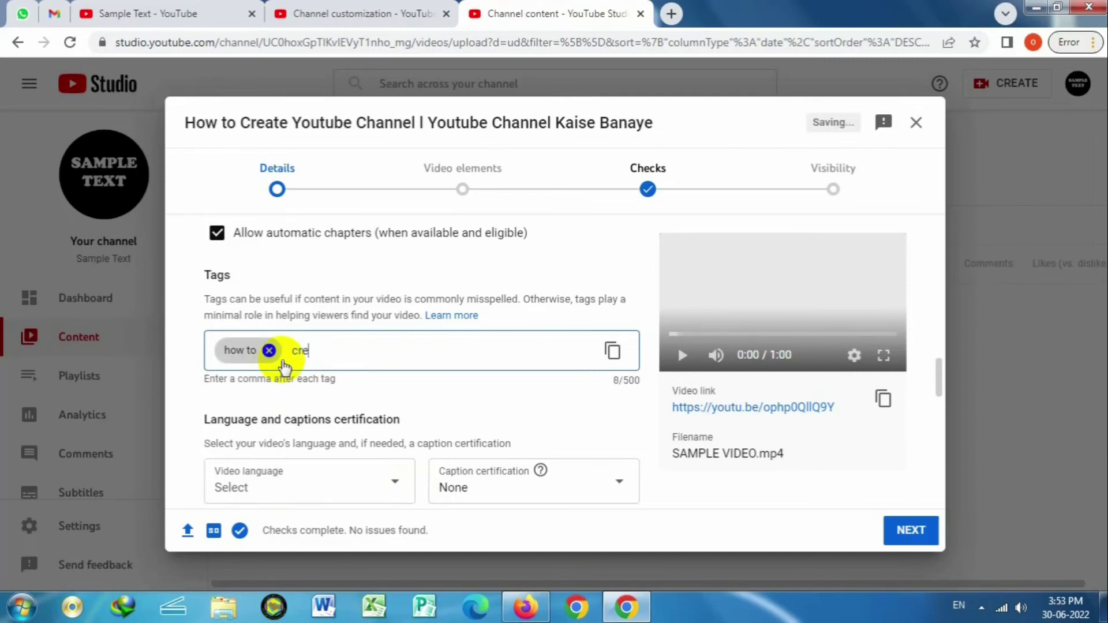
type("create,")
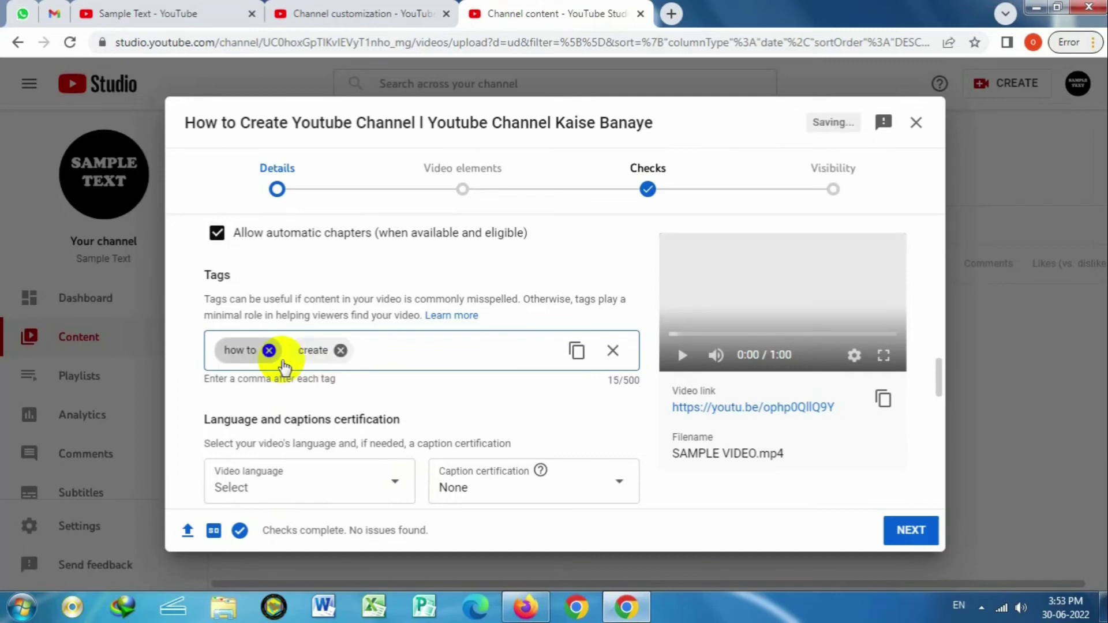
type("youtube")
type("channel,youtube,channel,youtube channel kaise bana")
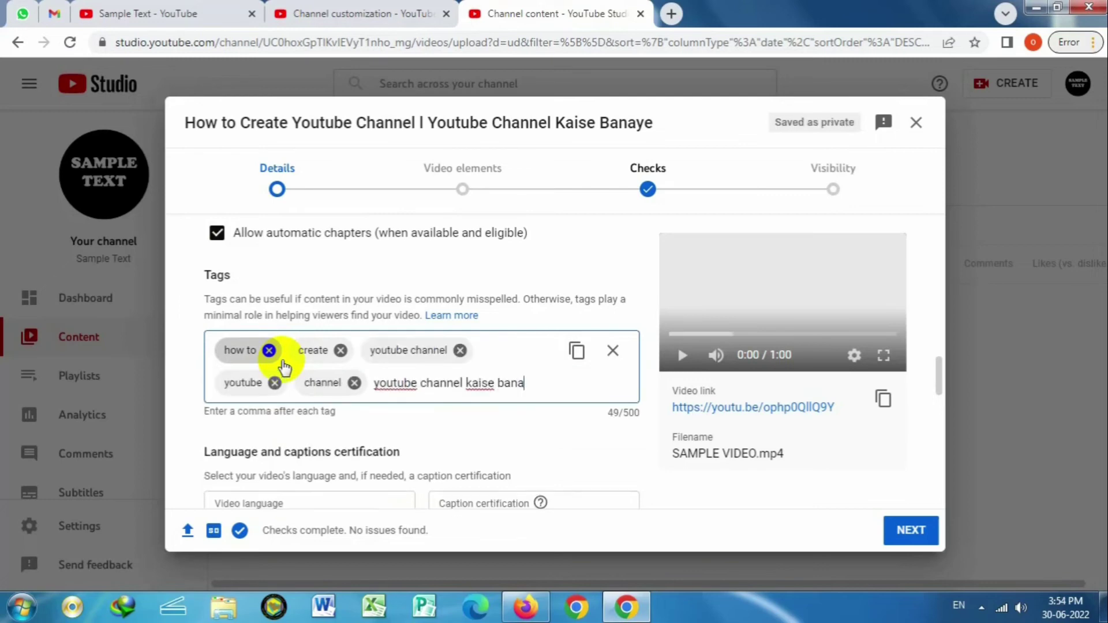
type("ye,")
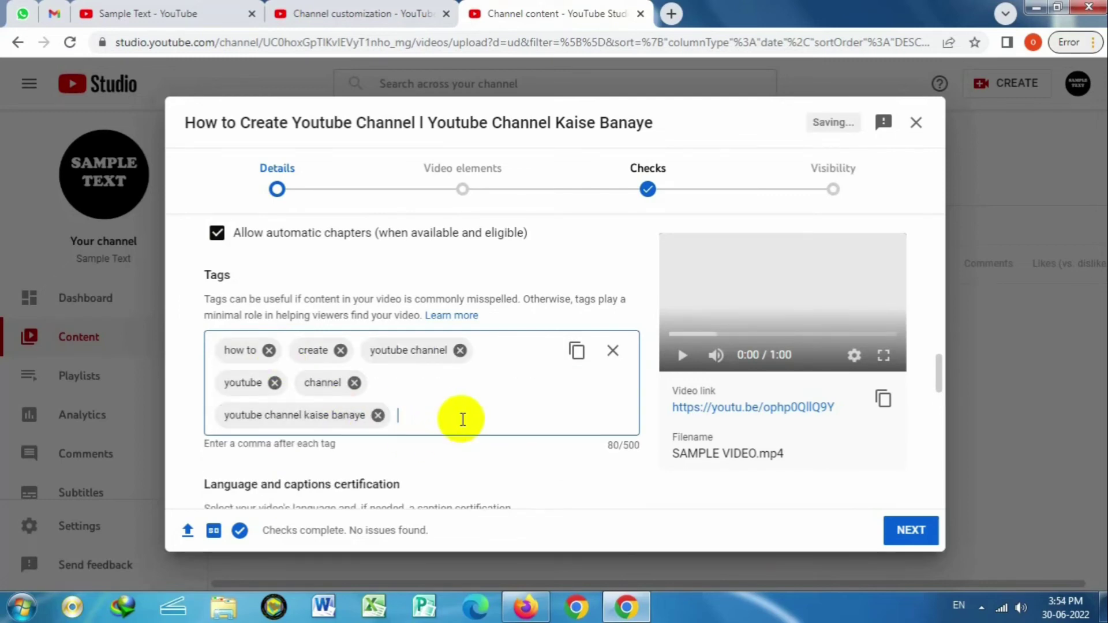
scroll(462, 420, "down", 3)
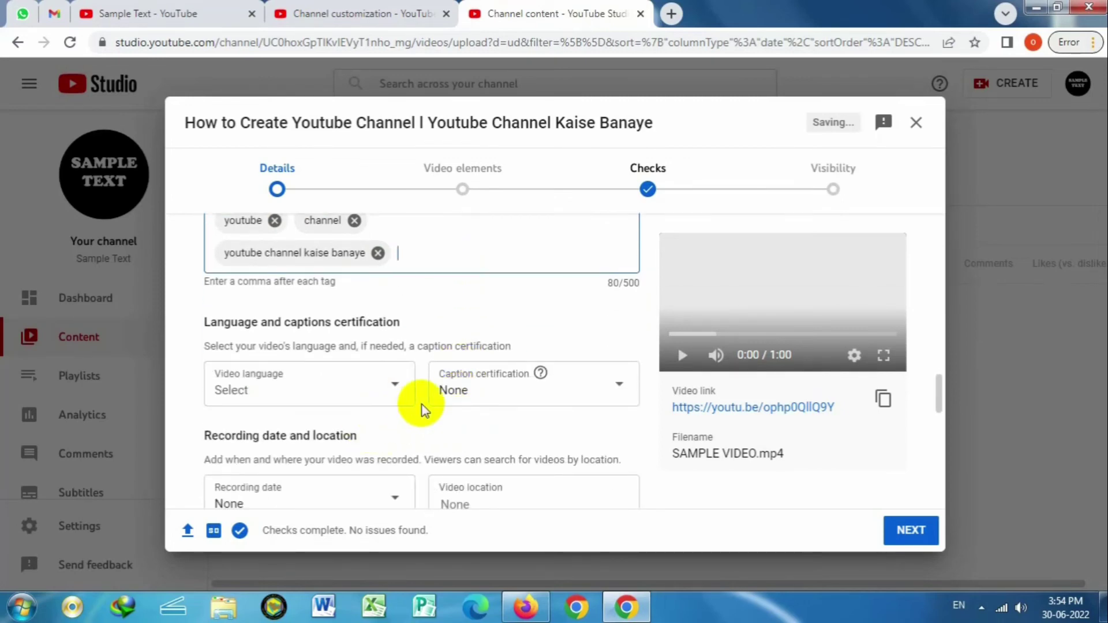
scroll(426, 403, "down", 3)
scroll(439, 374, "down", 3)
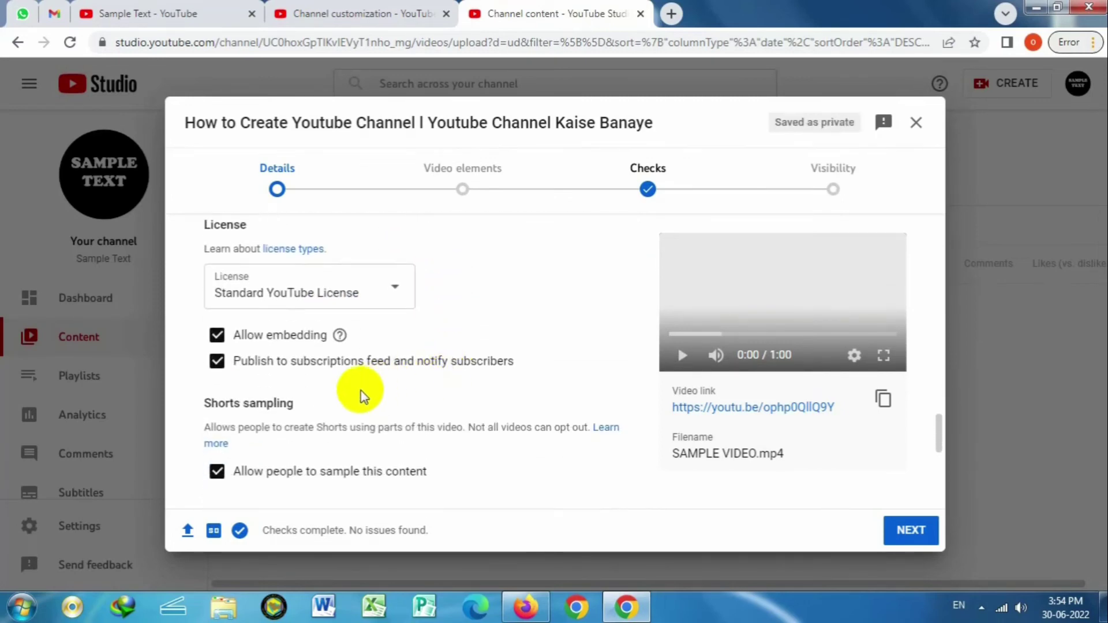
scroll(346, 411, "down", 3)
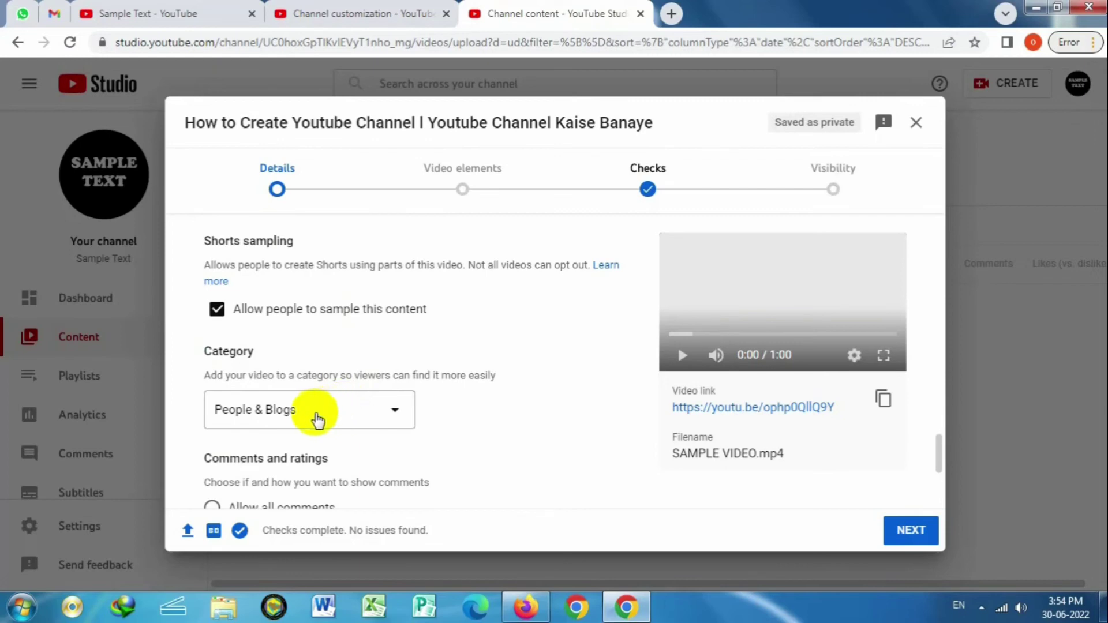
Step: Change the video's category from People & Blogs to Education
left_click(302, 418)
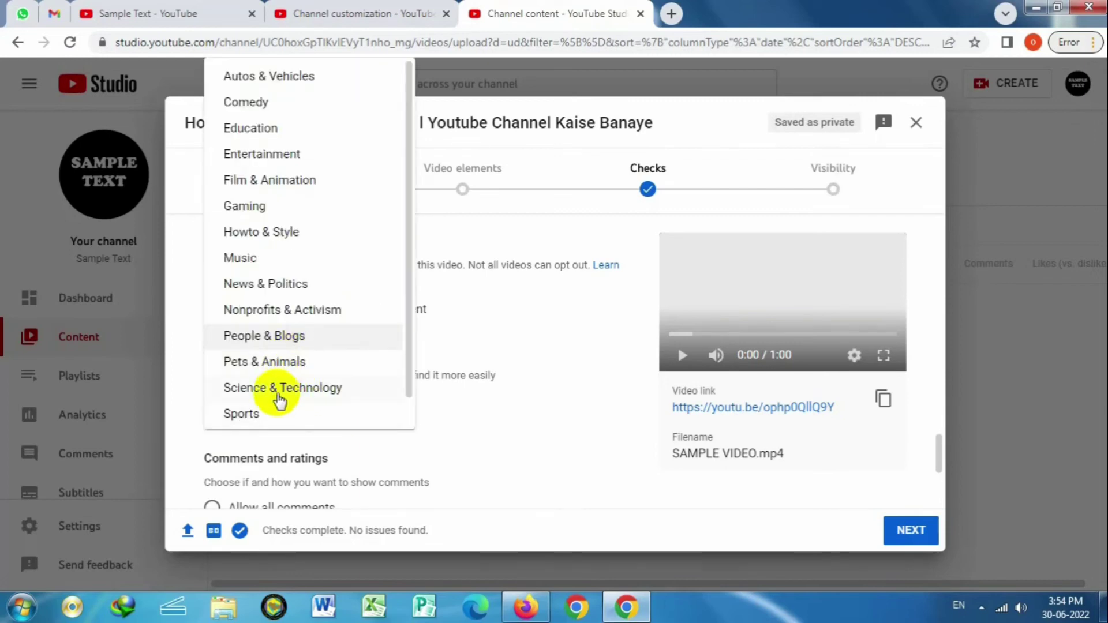
left_click(251, 128)
left_click(347, 412)
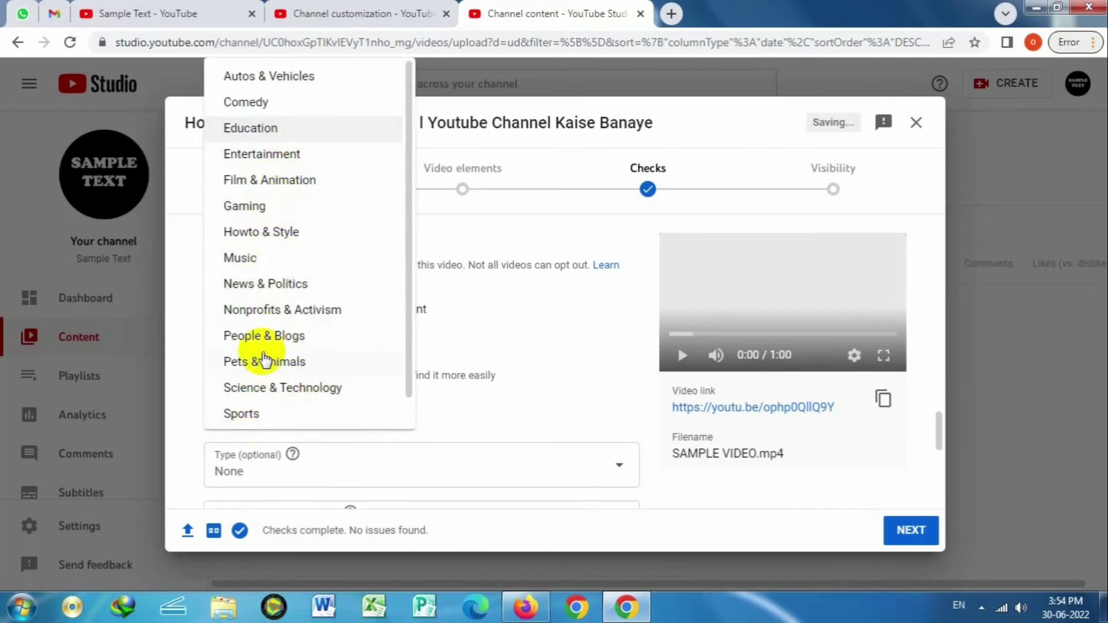
left_click(250, 129)
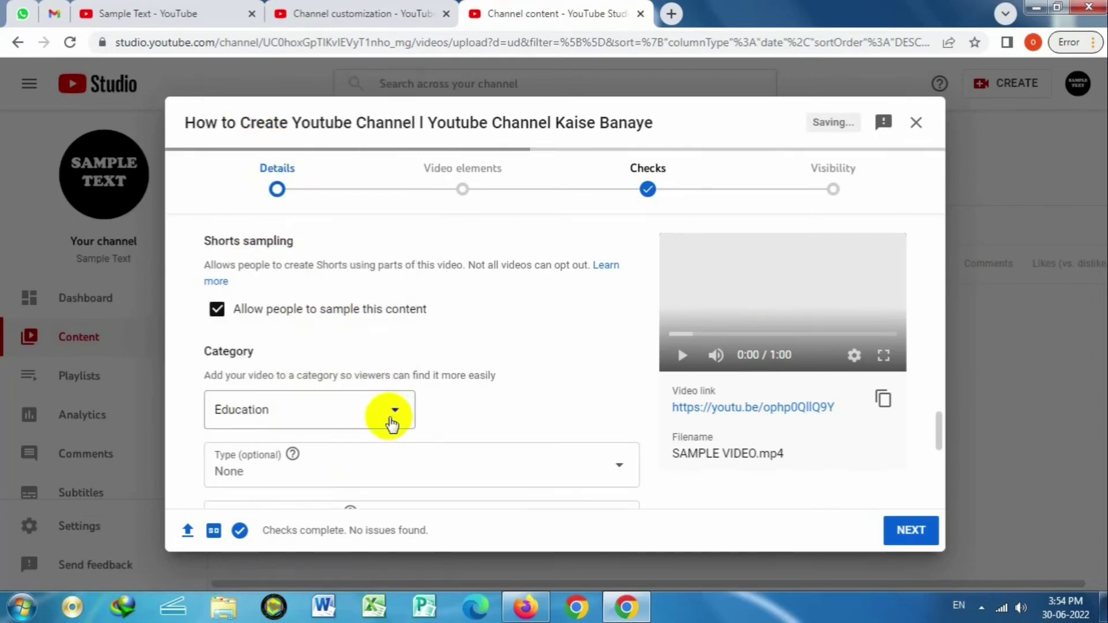
scroll(388, 418, "down", 4)
scroll(388, 420, "up", 2)
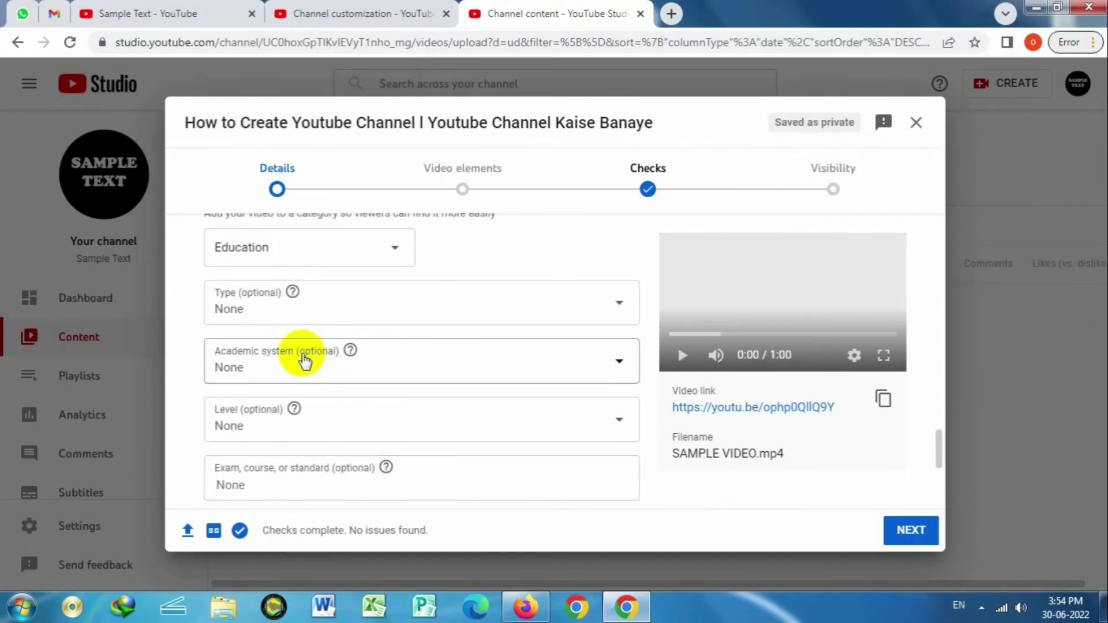
scroll(306, 370, "down", 5)
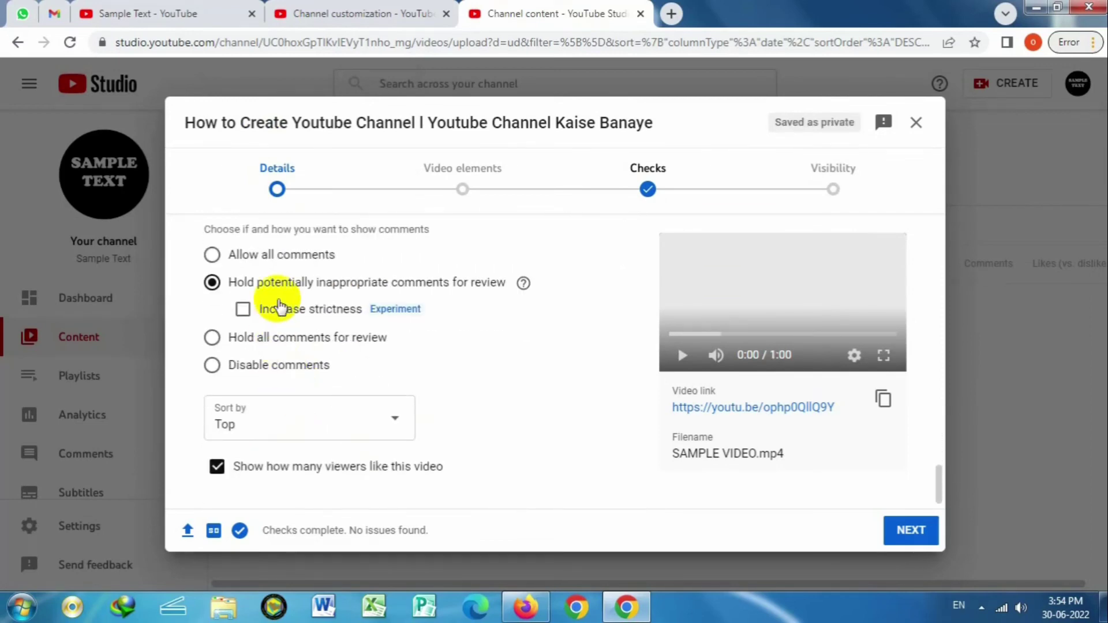
scroll(277, 456, "down", 1)
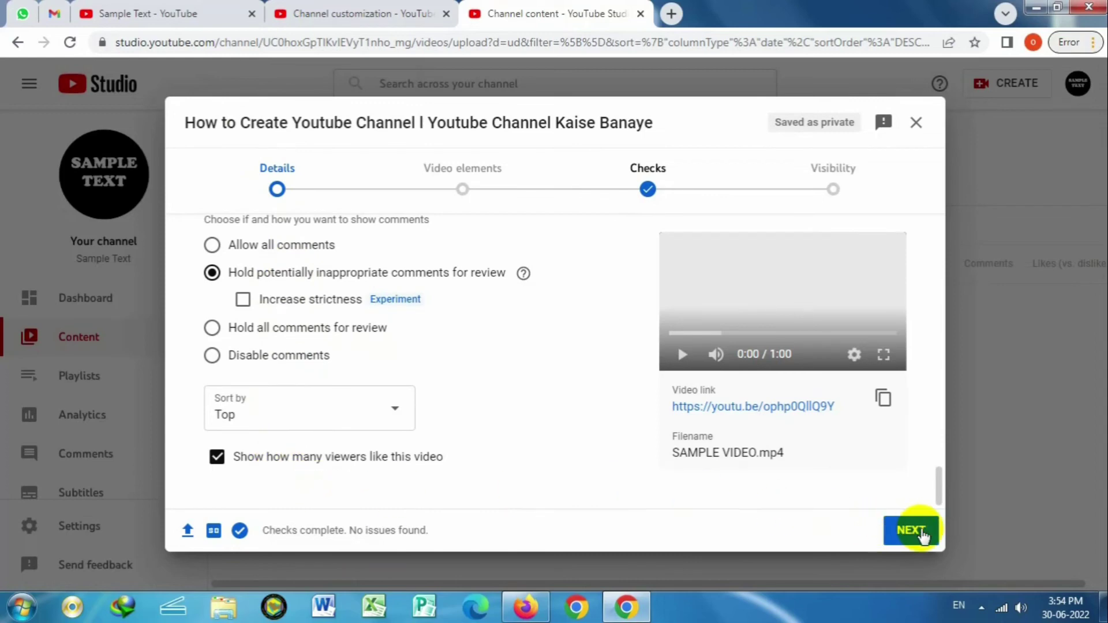
Step: Advance past Video elements and Checks, dismissing the checks introduction, to the Visibility step
left_click(918, 531)
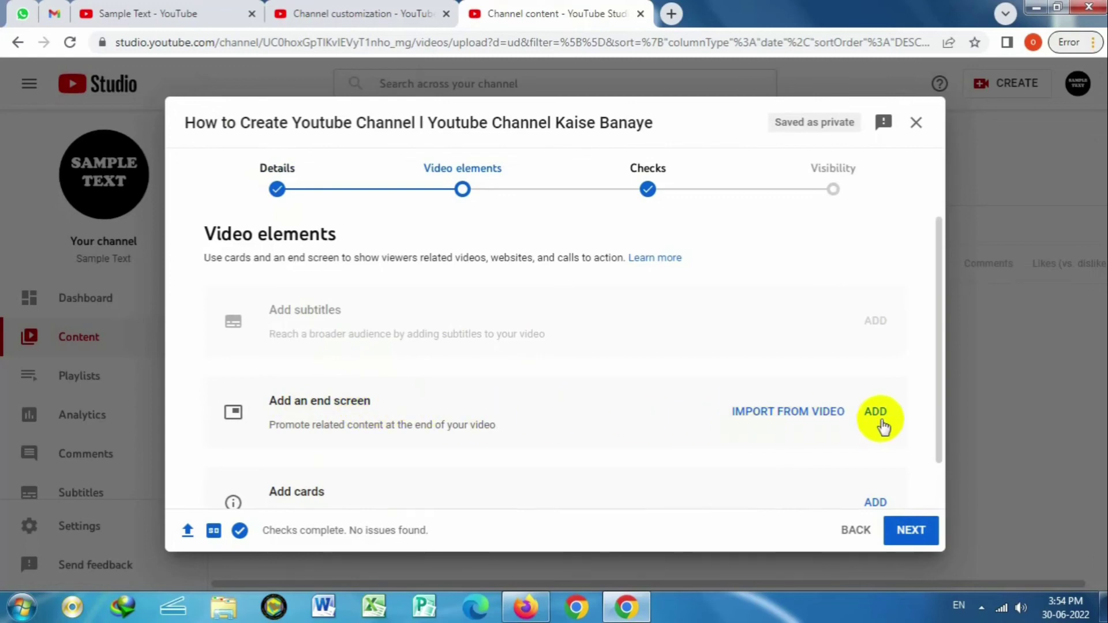
scroll(508, 421, "down", 1)
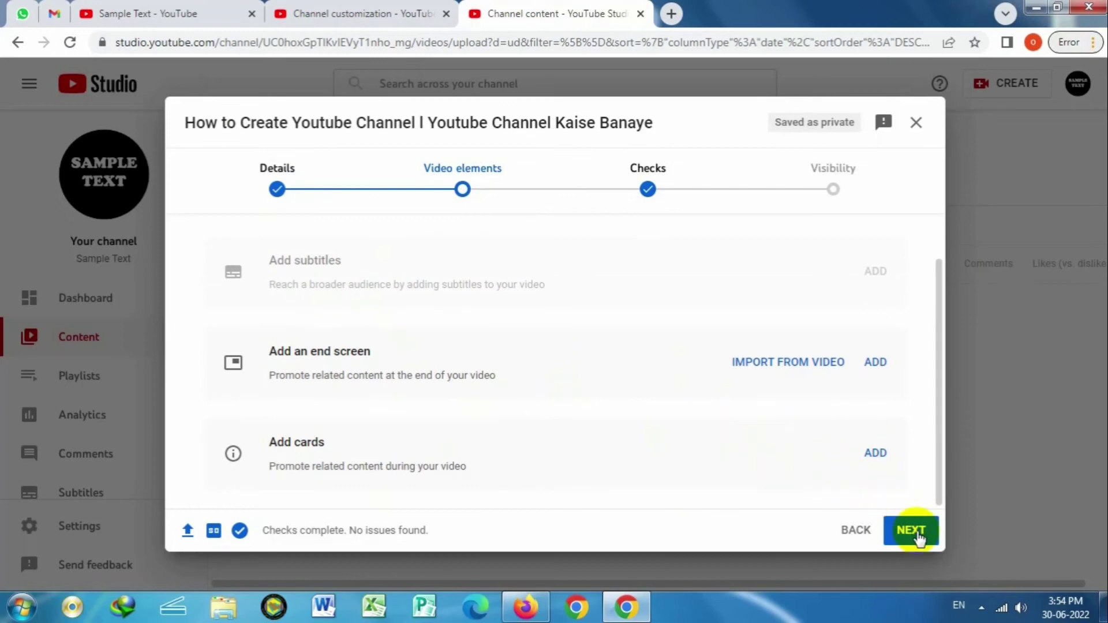
left_click(916, 534)
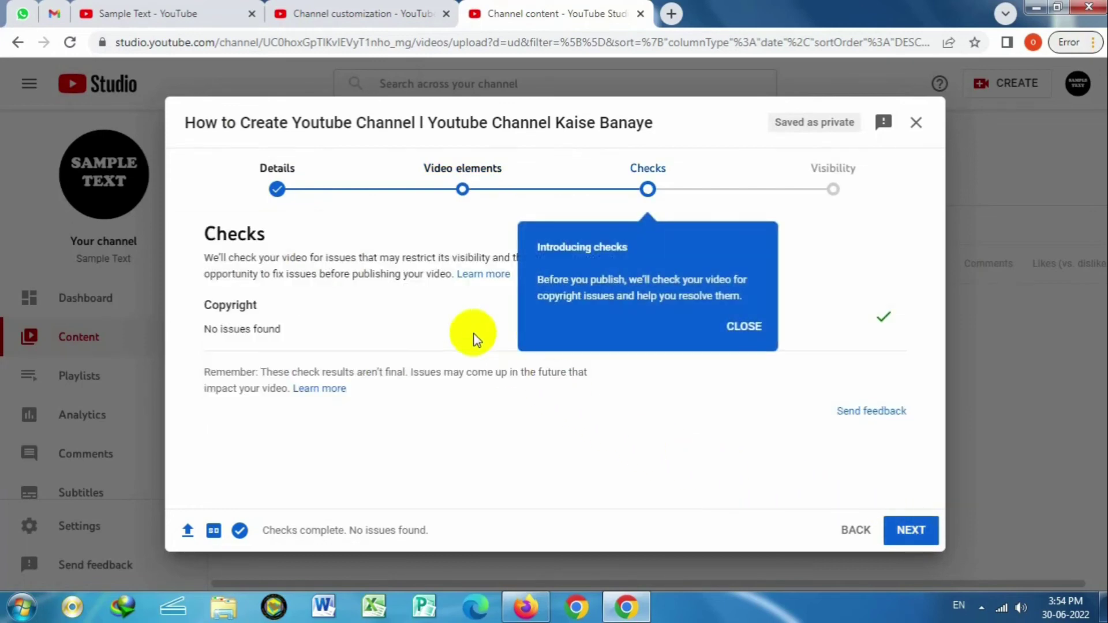
left_click(745, 328)
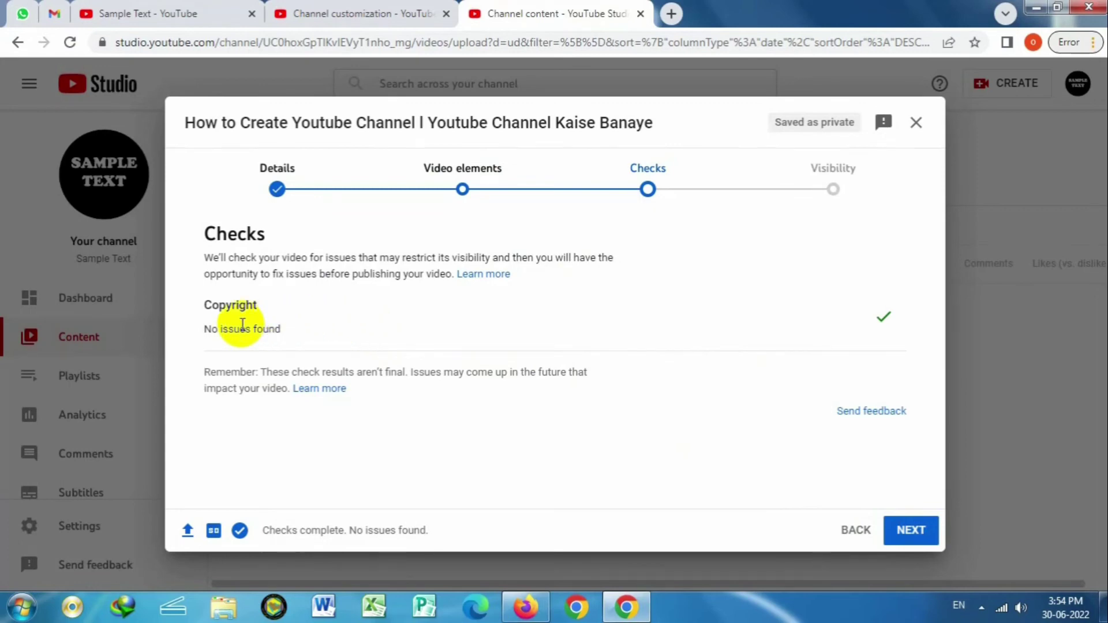
left_click(910, 528)
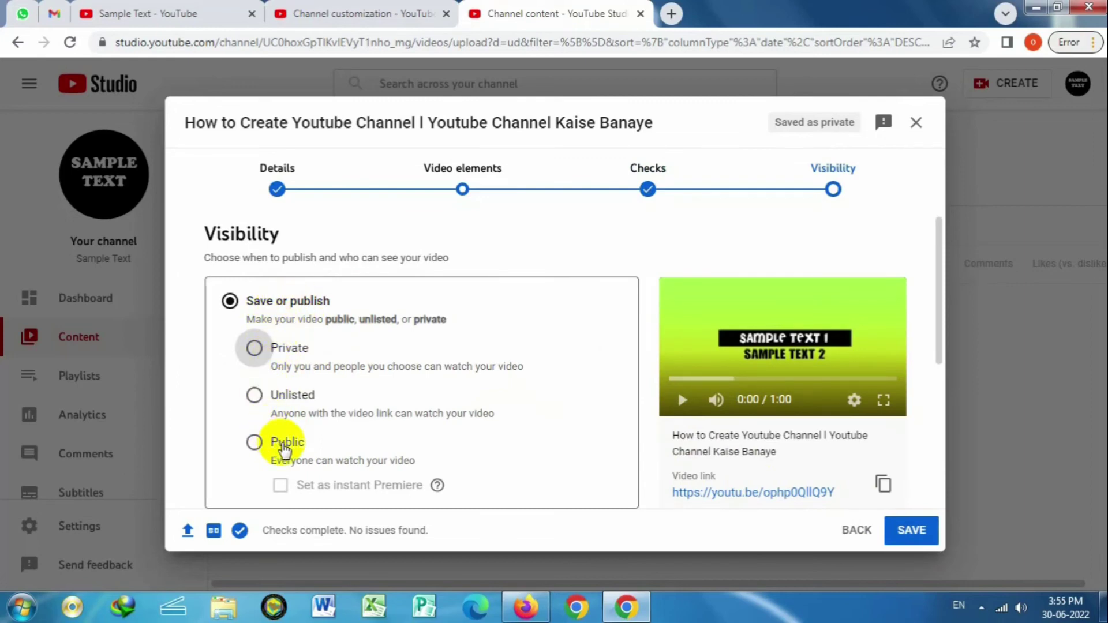
Step: Set the video's visibility to Public and publish it
left_click(282, 448)
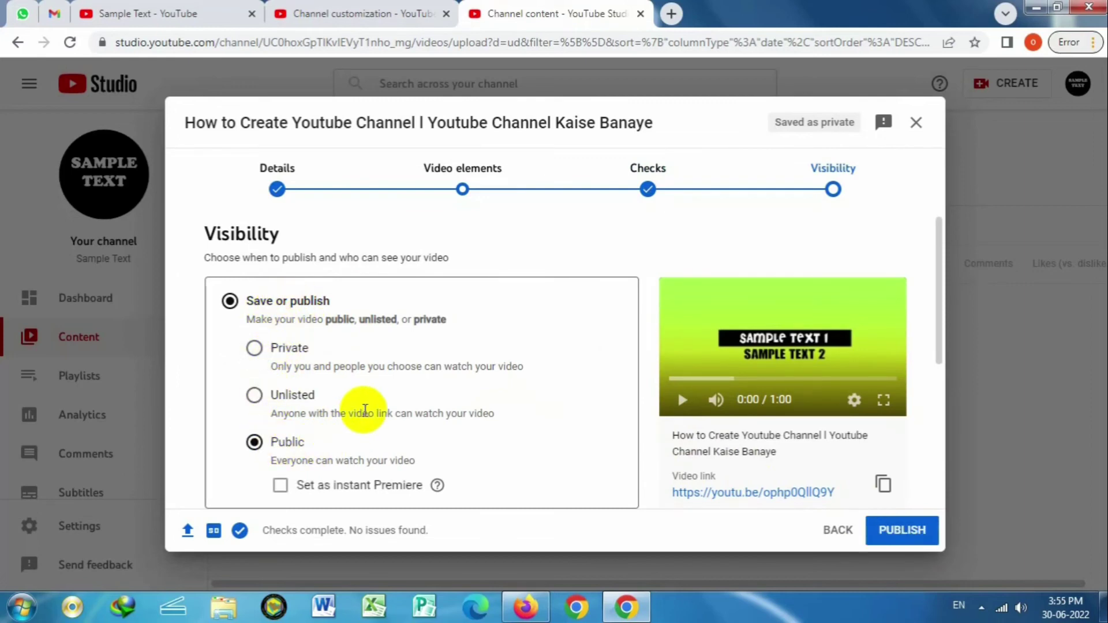
scroll(363, 408, "down", 4)
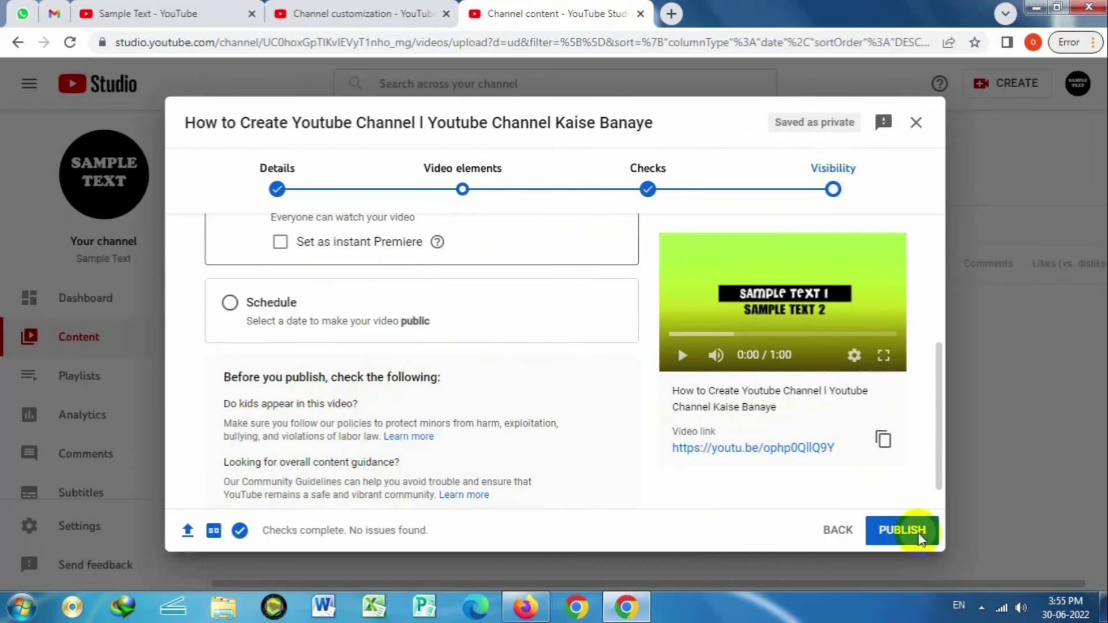
left_click(920, 534)
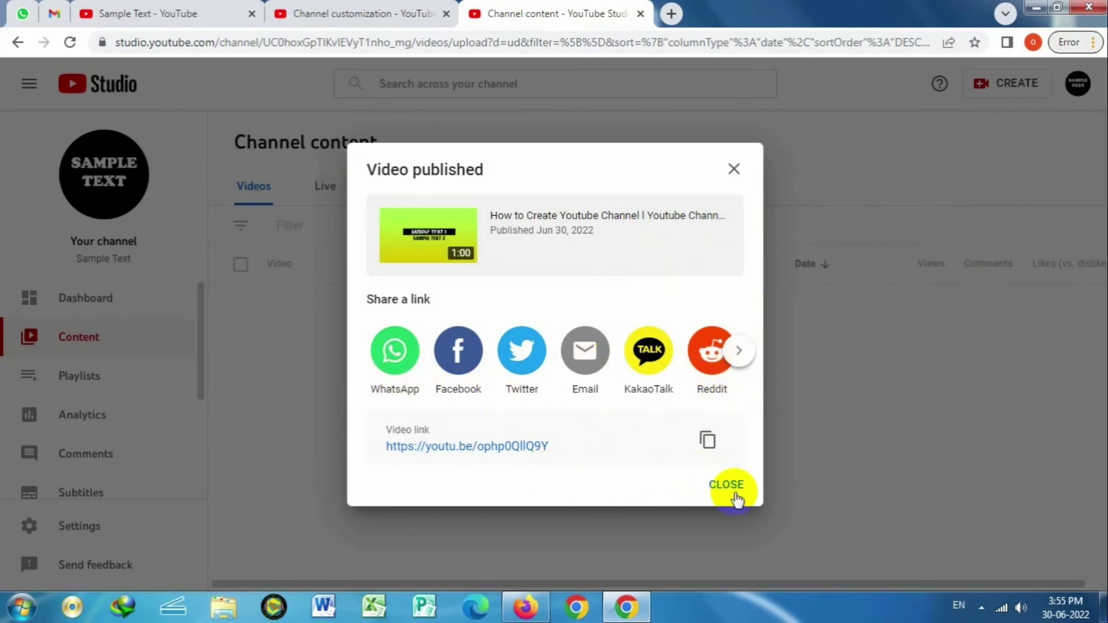
Step: Copy the video link, close the published confirmation, and dismiss the two Studio tips
left_click(708, 440)
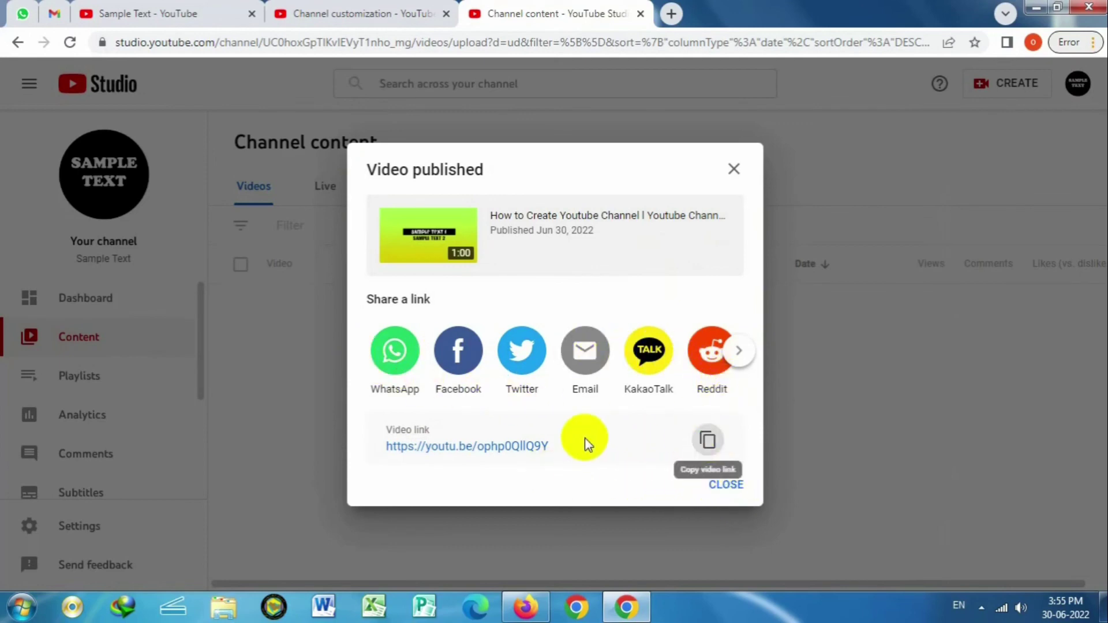
left_click(714, 488)
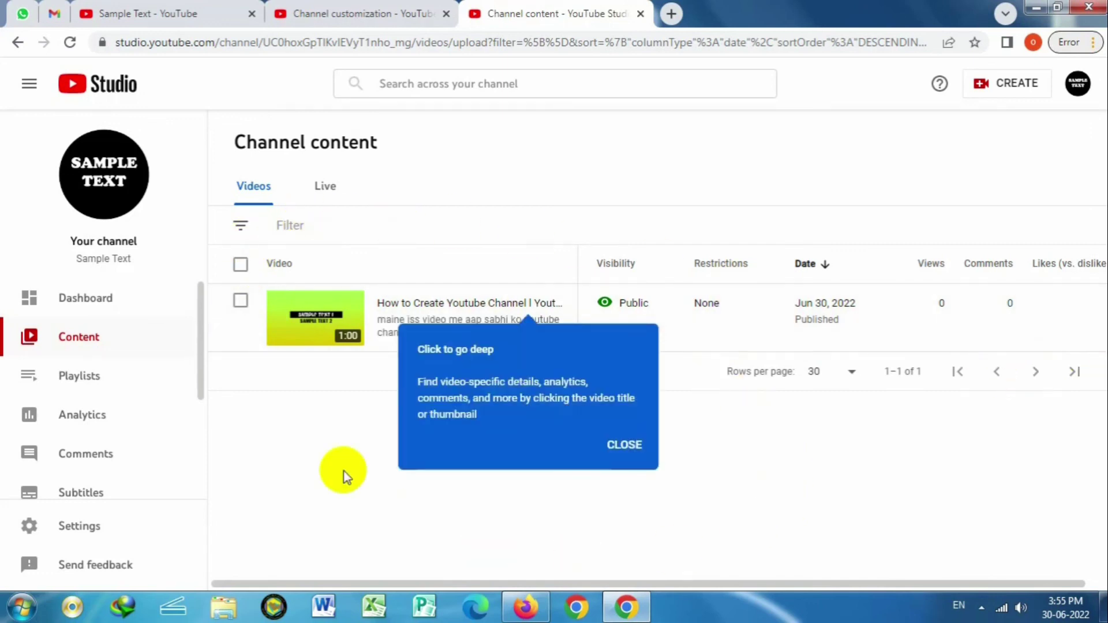
left_click(576, 447)
left_click(623, 445)
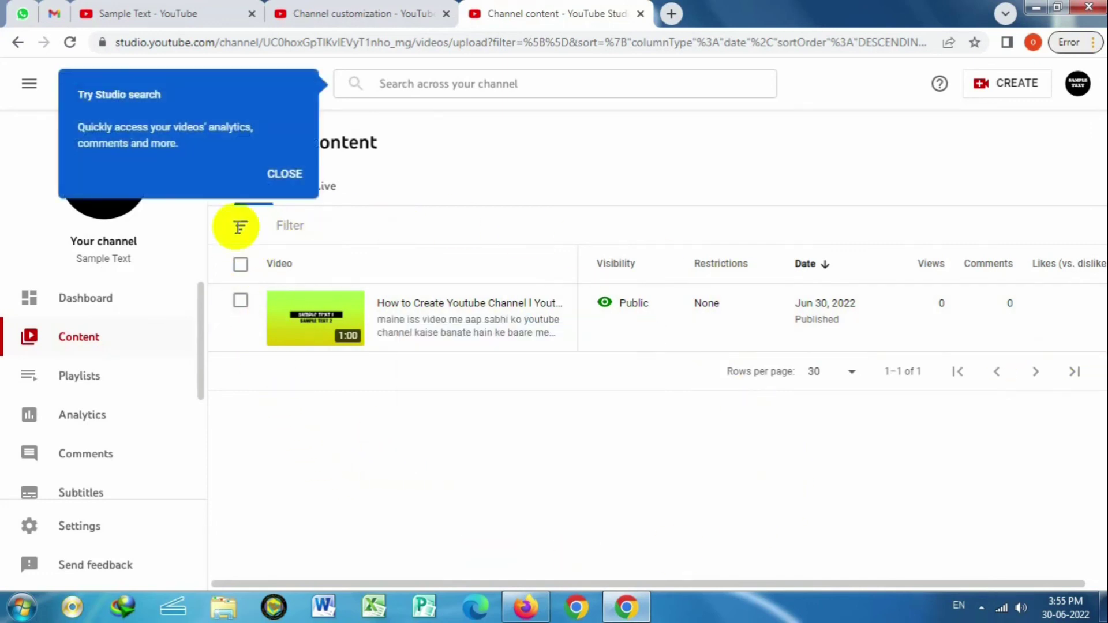
left_click(285, 175)
mouse_move(292, 306)
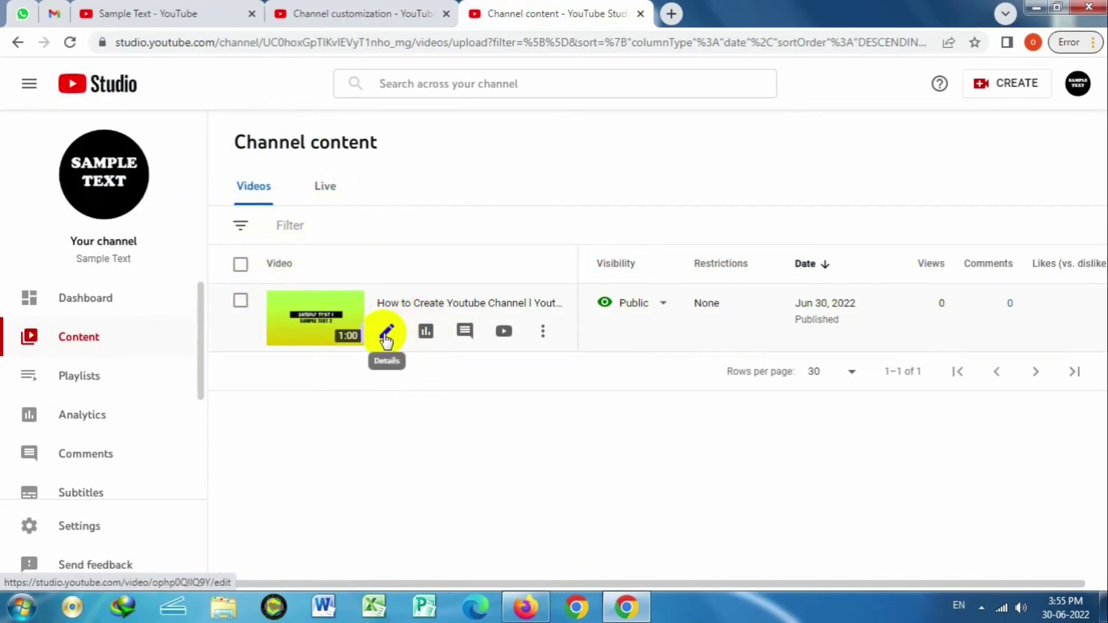
Step: Delete the sample video forever from its Options menu, acknowledging it can't be undone
left_click(543, 332)
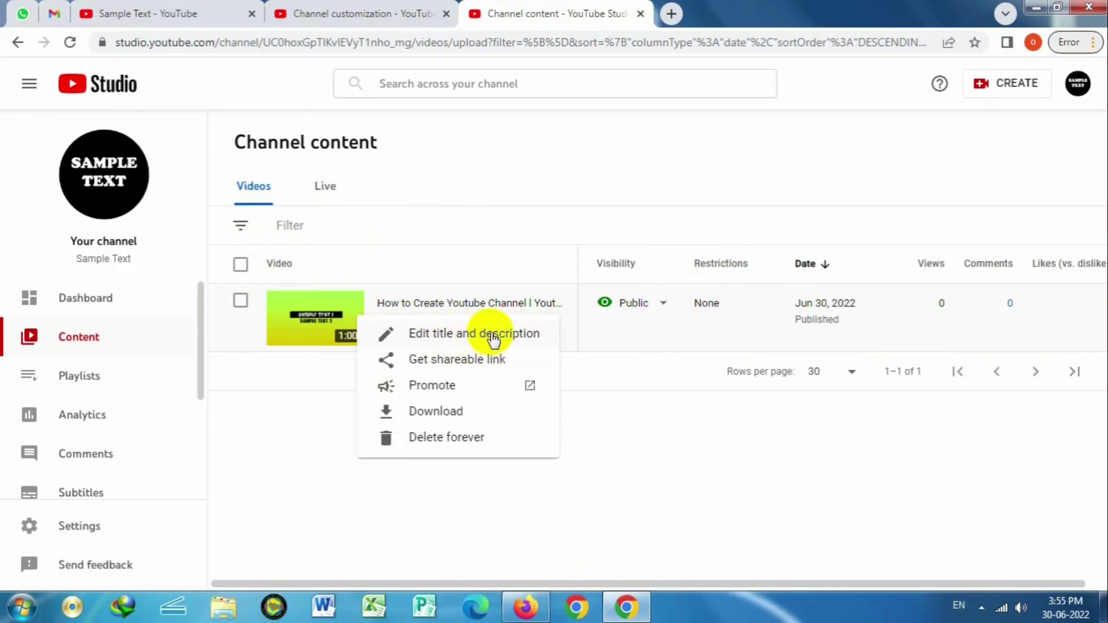
left_click(645, 468)
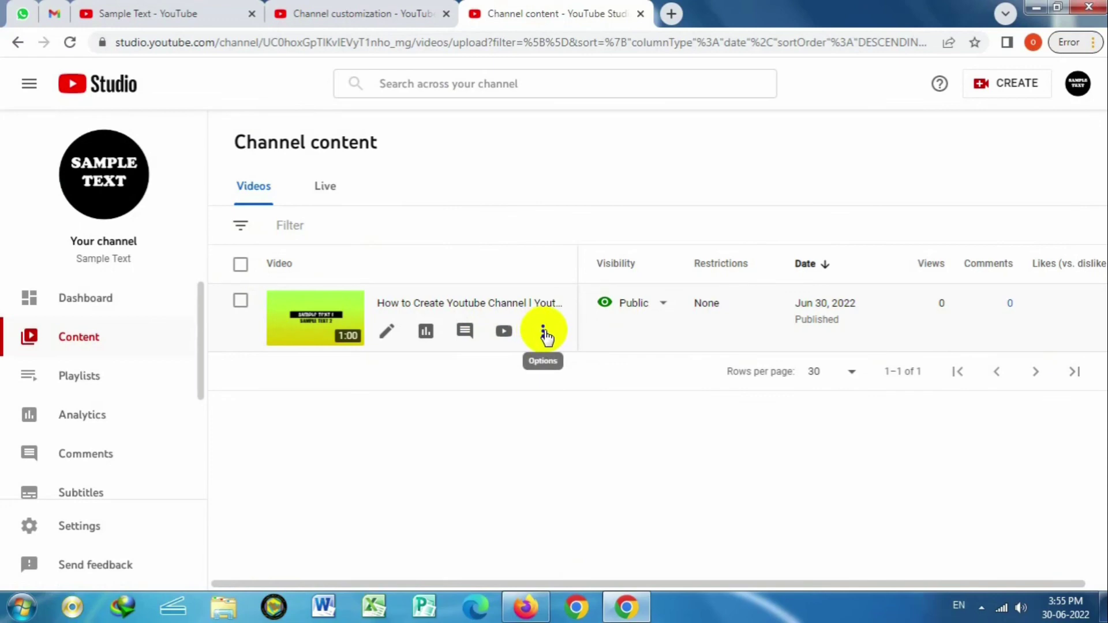
left_click(544, 333)
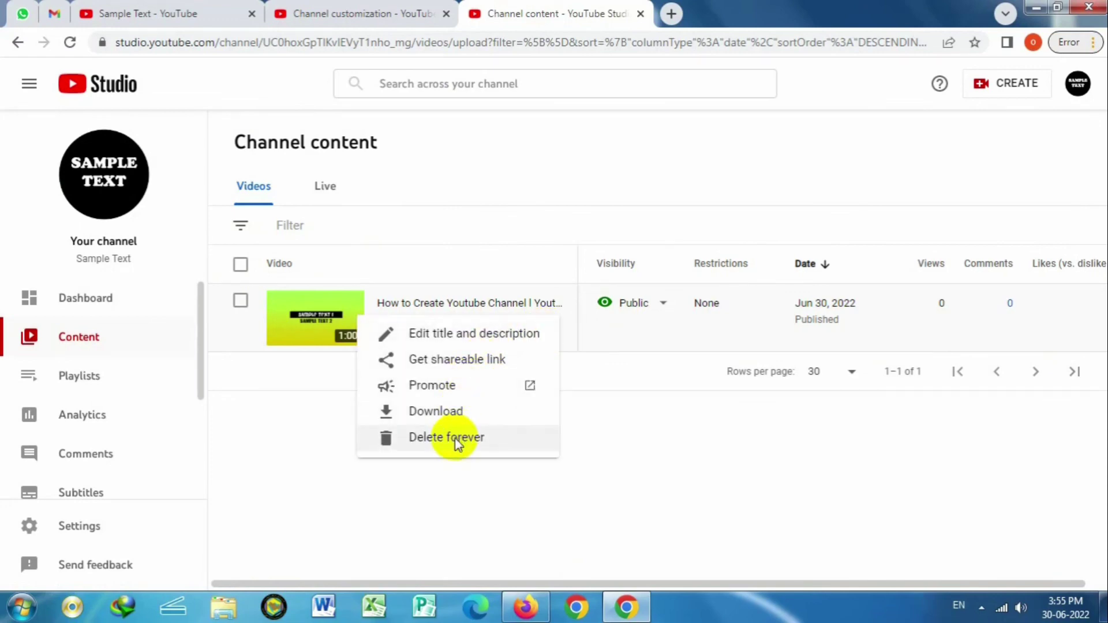
left_click(455, 438)
left_click(425, 381)
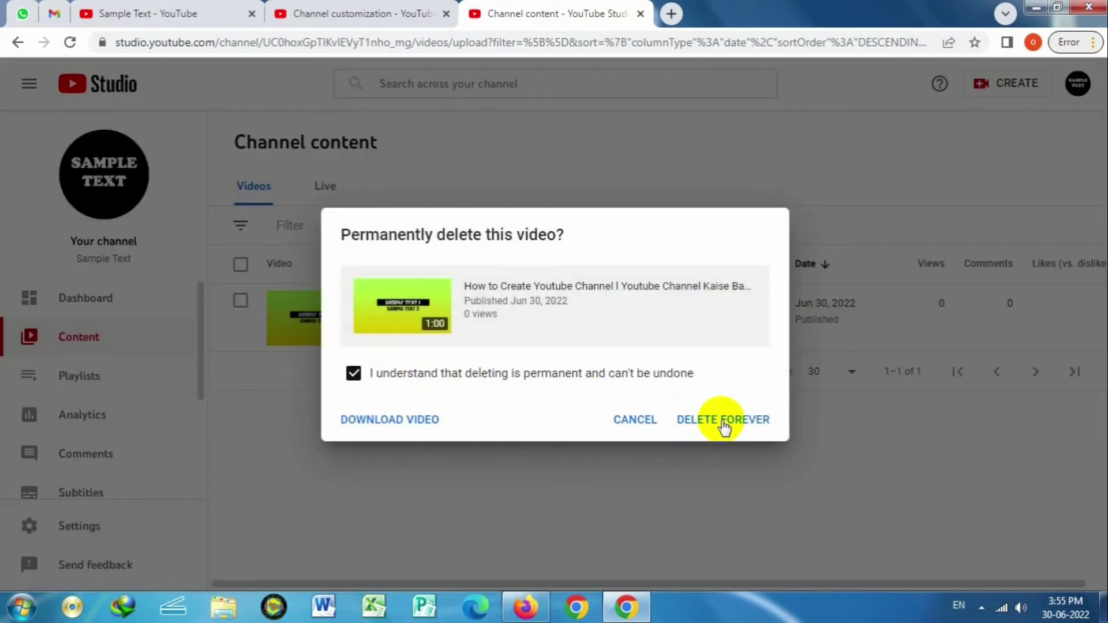
left_click(723, 421)
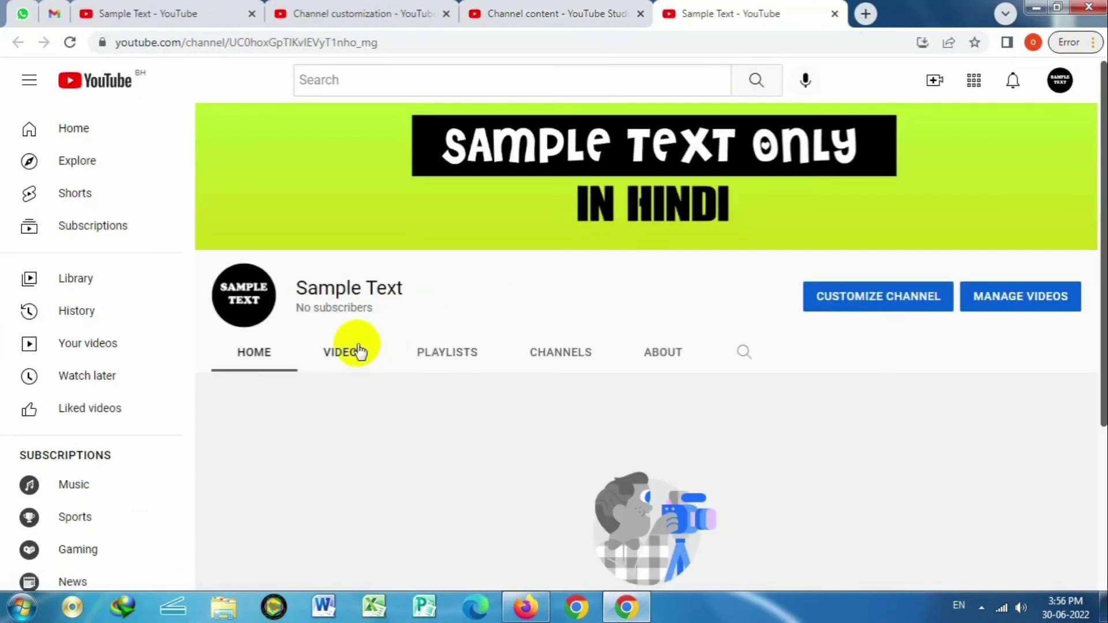
Step: Show the channel's About tab with its description and Jun 30, 2022 join date
left_click(359, 352)
left_click(657, 354)
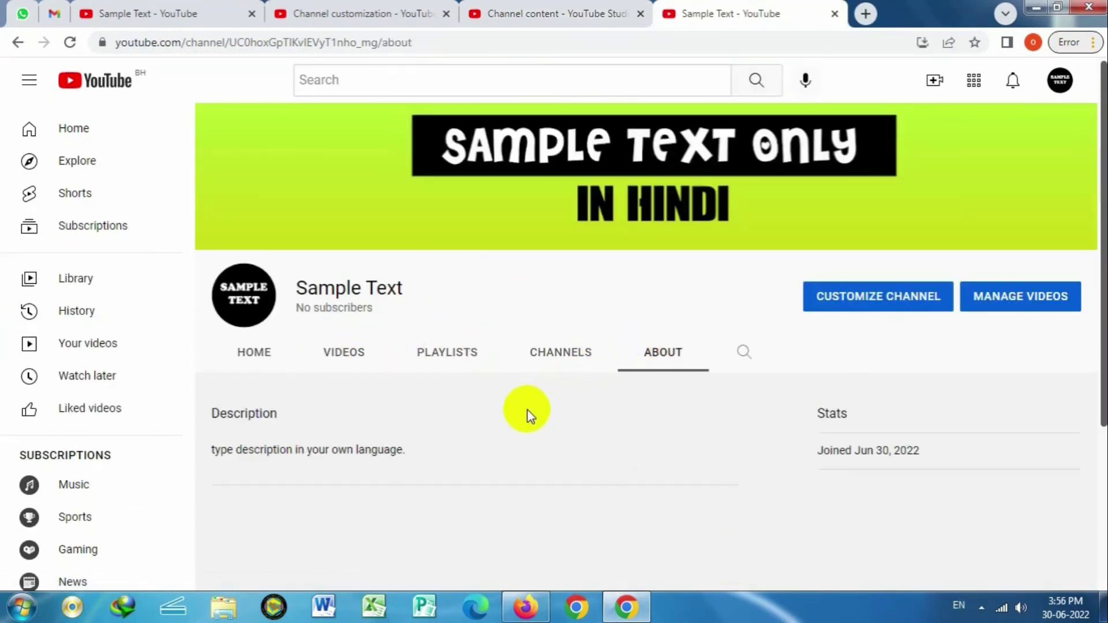
scroll(531, 480, "down", 2)
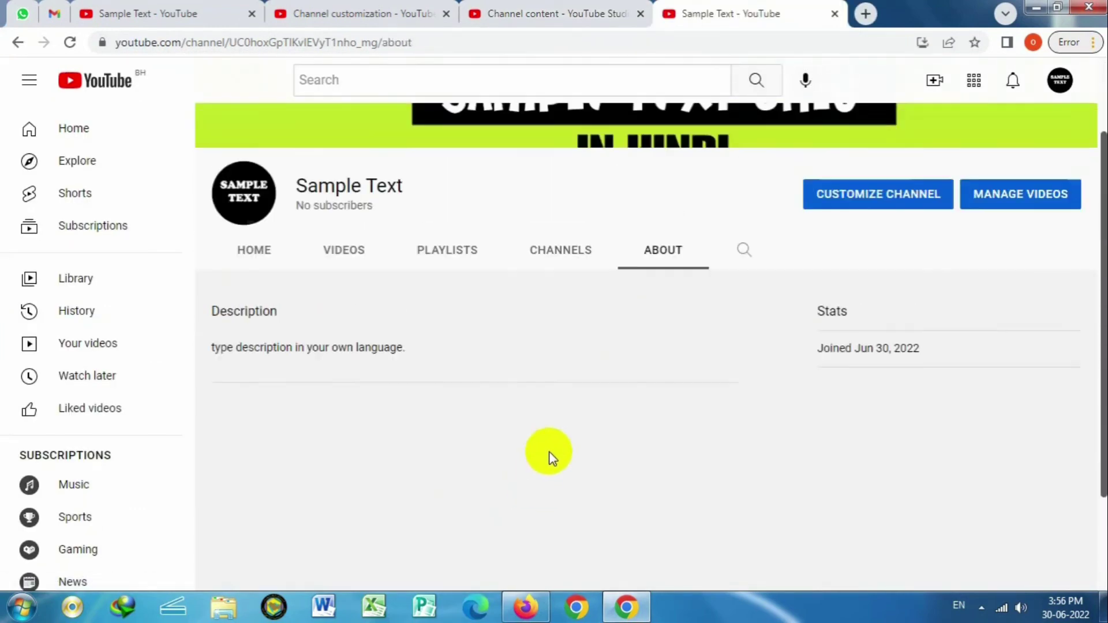
scroll(551, 455, "up", 2)
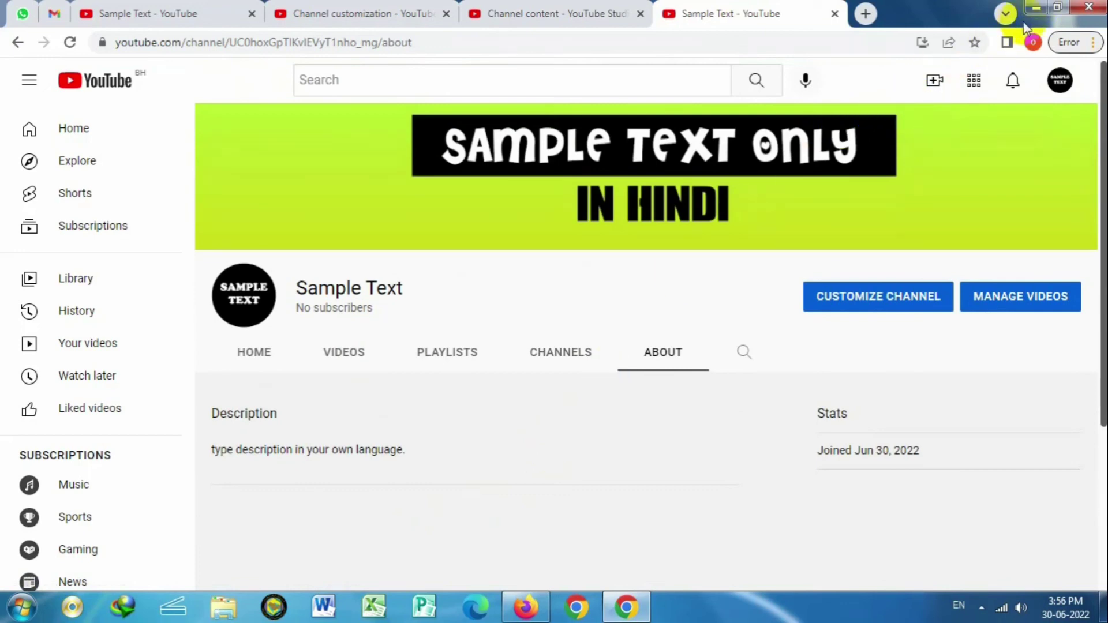